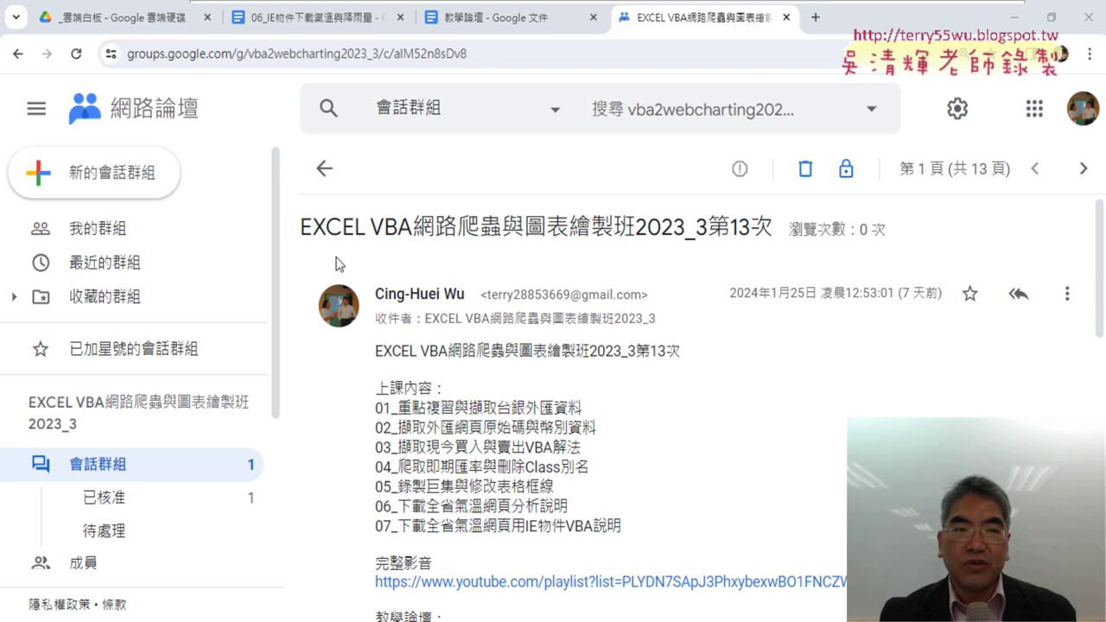
Go back from the 第13次 thread to the course group's conversation list and scroll its description
left_click(18, 53)
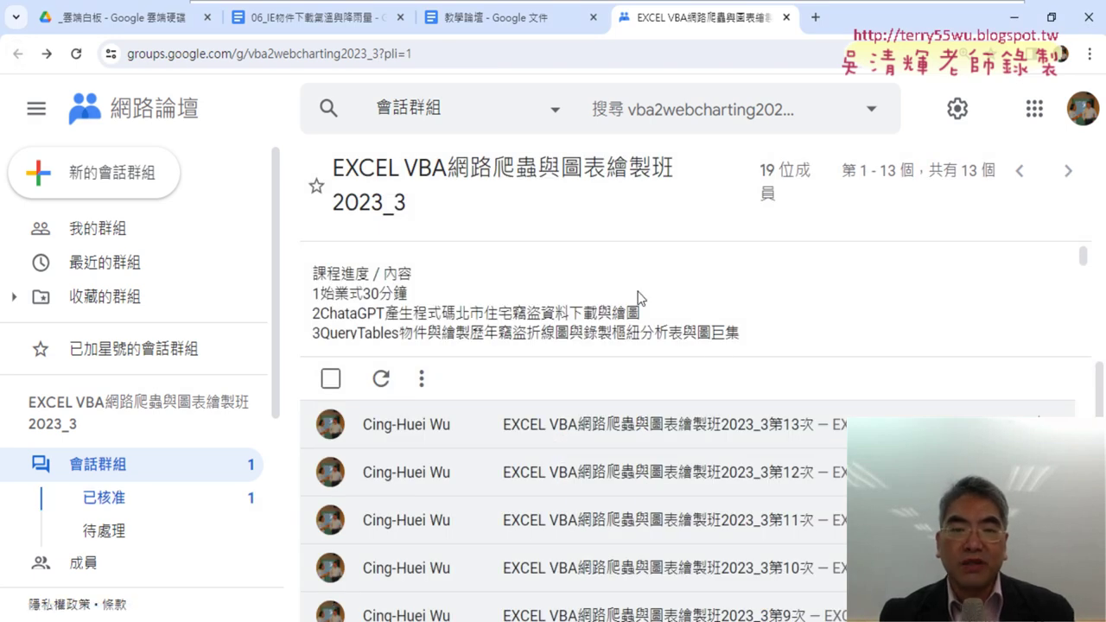
scroll(638, 298, "down", 2)
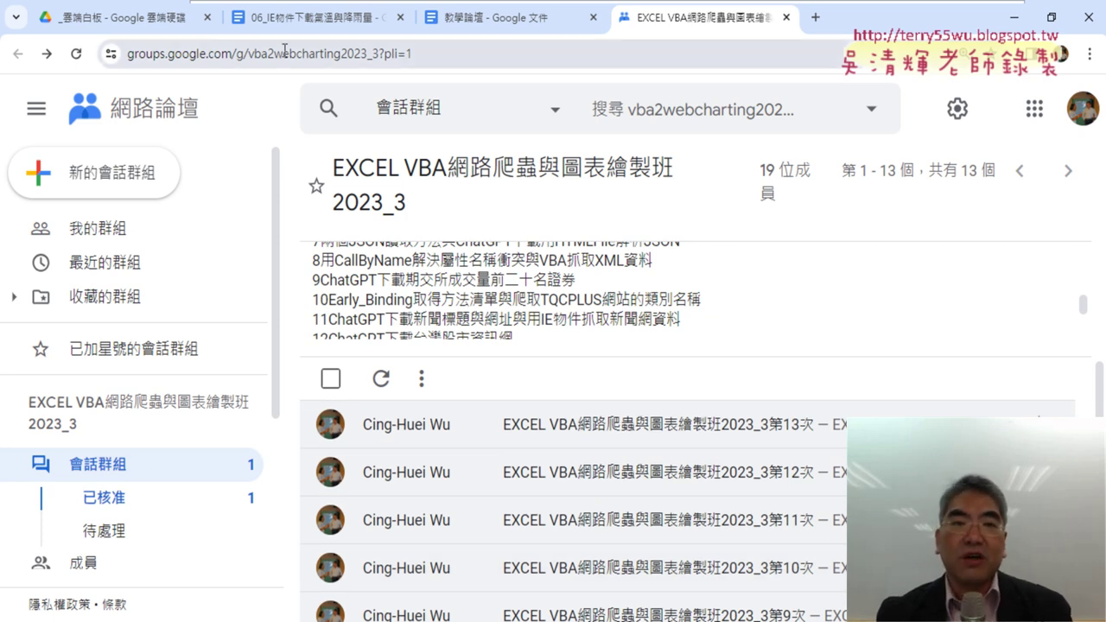
Go up to the parent course folder in Drive and open the 教學論壇 forum document
left_click(137, 25)
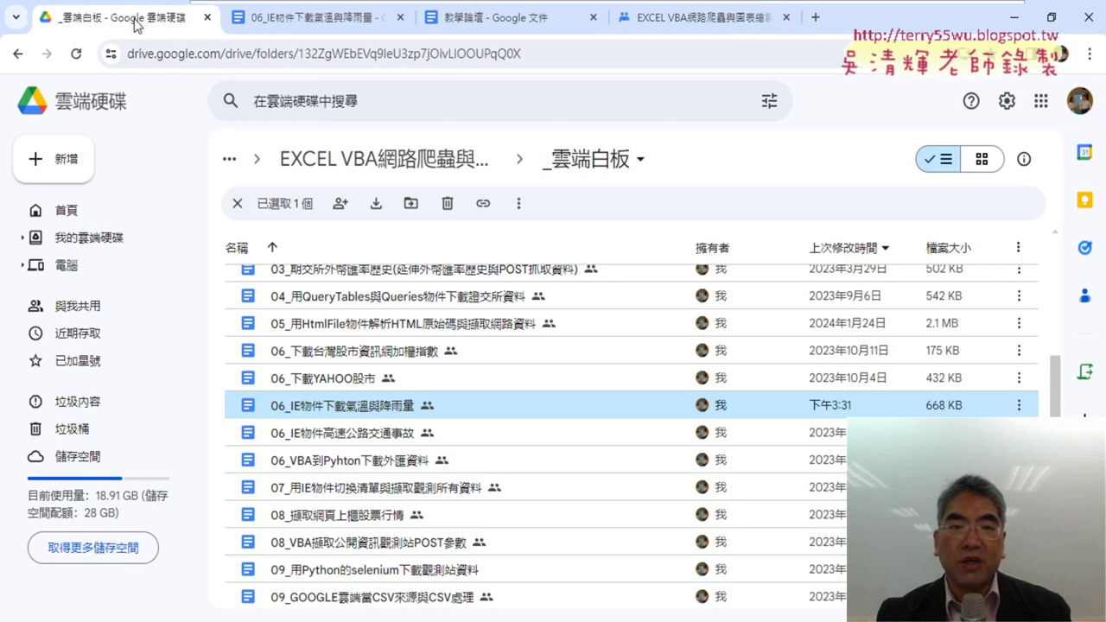
left_click(420, 143)
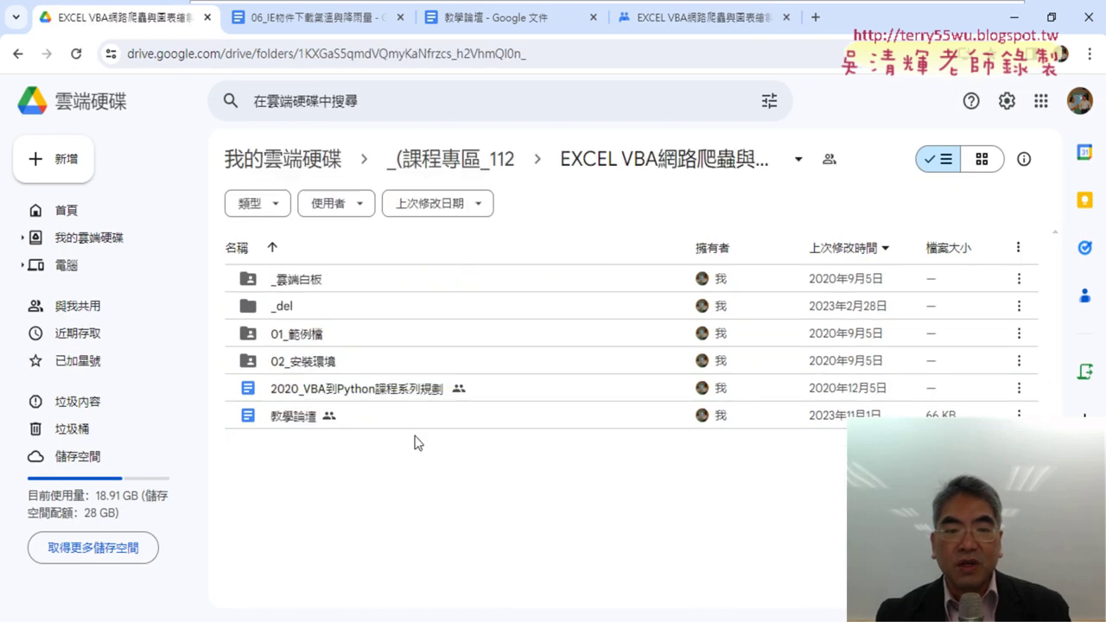
double_click(346, 419)
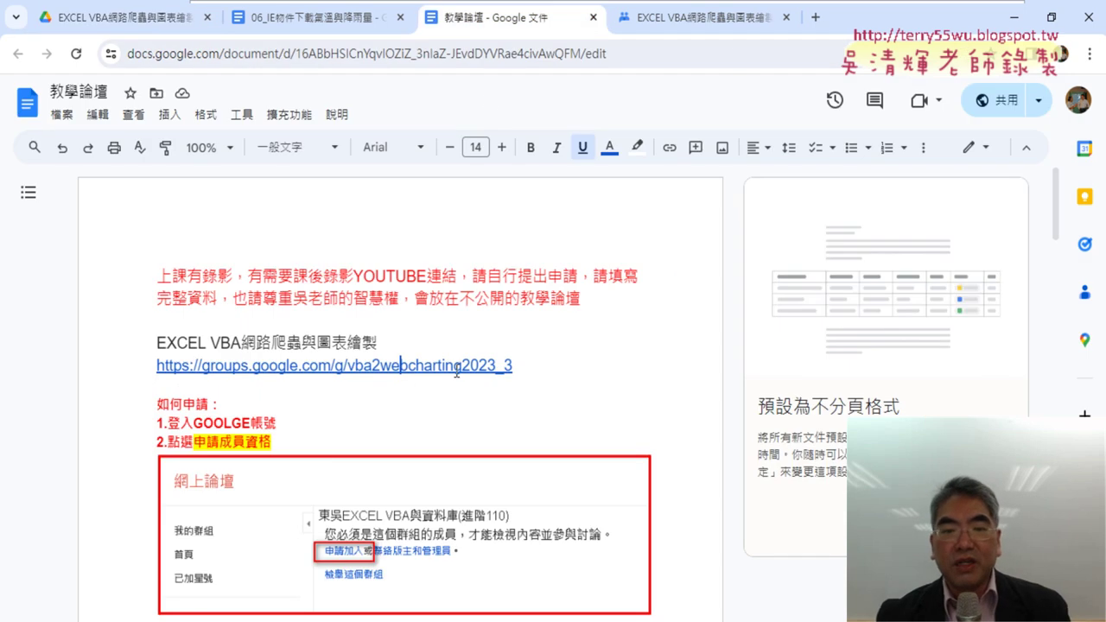
In the course group, open the 第13次 thread and its YouTube video playlist link
left_click(713, 21)
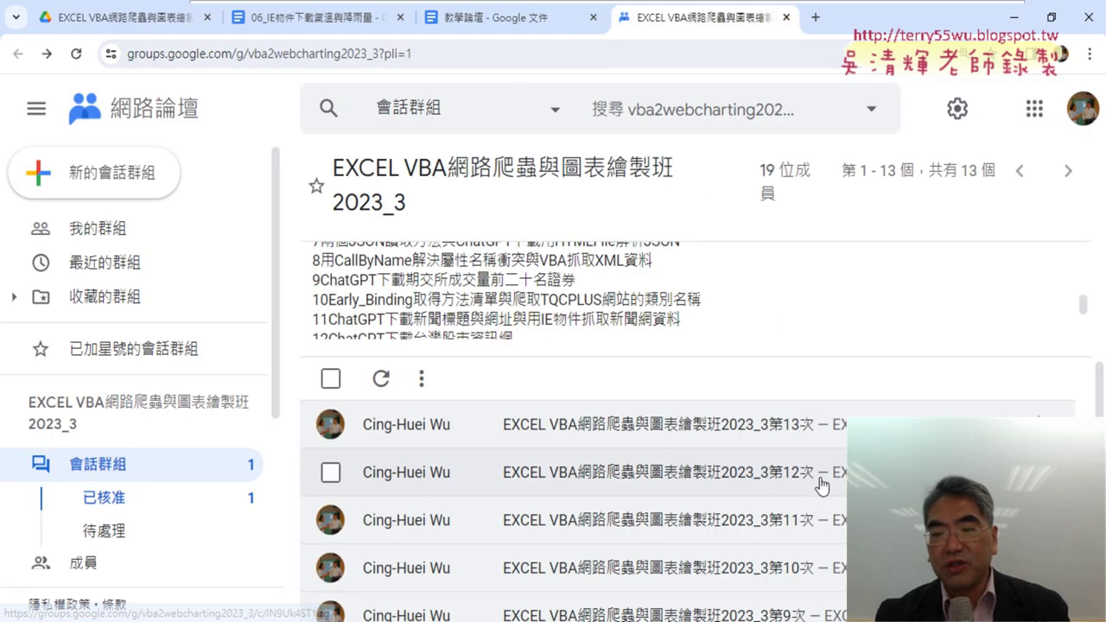
scroll(821, 486, "down", 2)
scroll(821, 486, "down", 1)
scroll(822, 486, "down", 2)
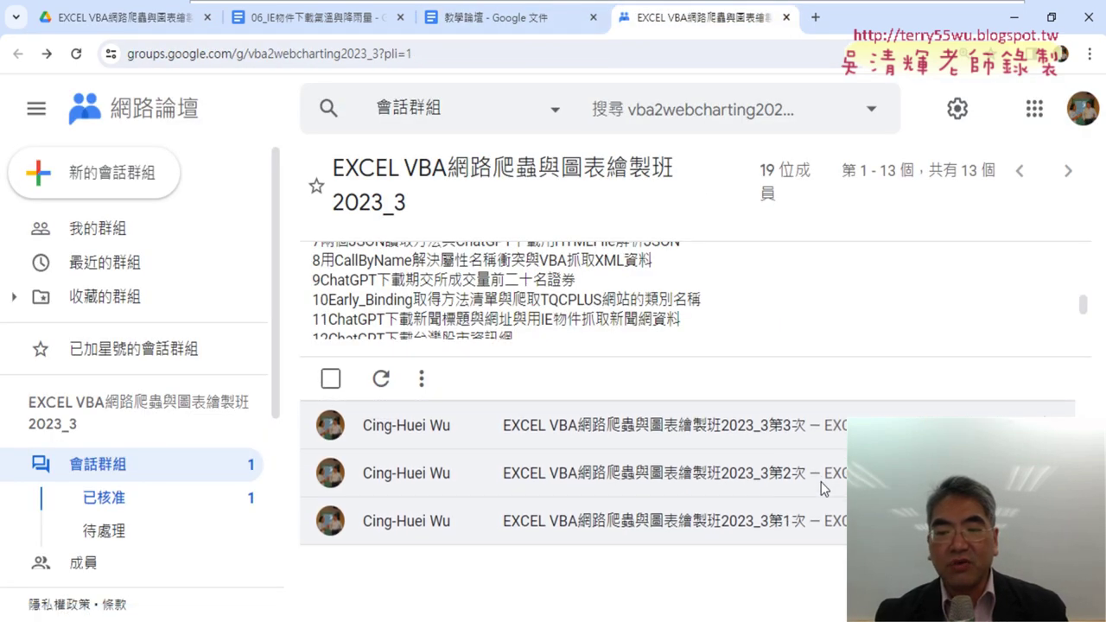
scroll(718, 523, "up", 1)
scroll(717, 522, "up", 4)
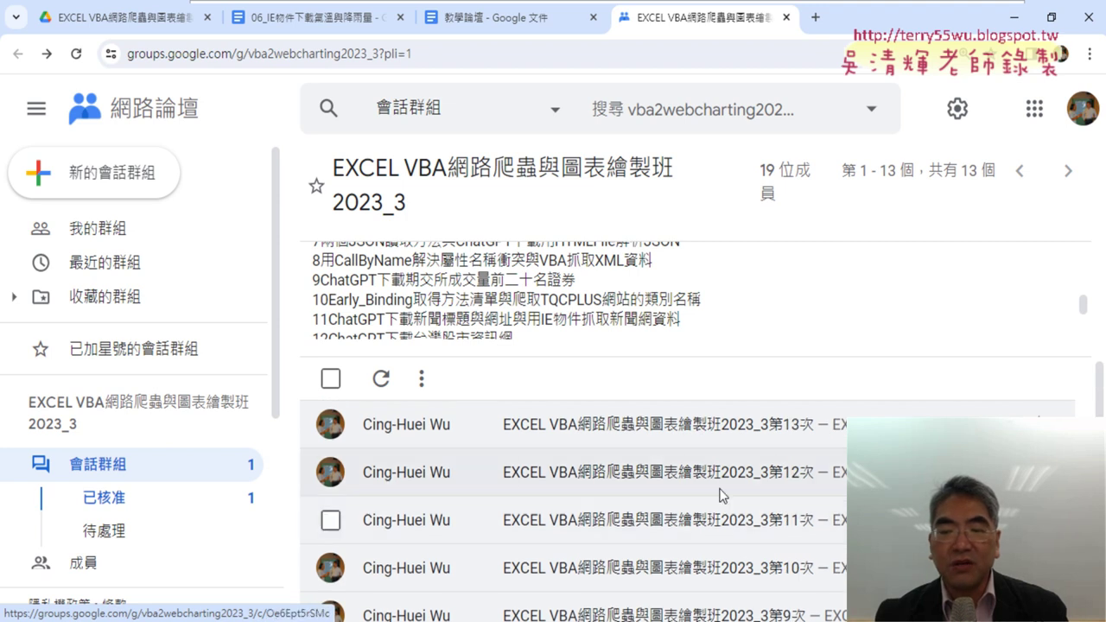
left_click(670, 430)
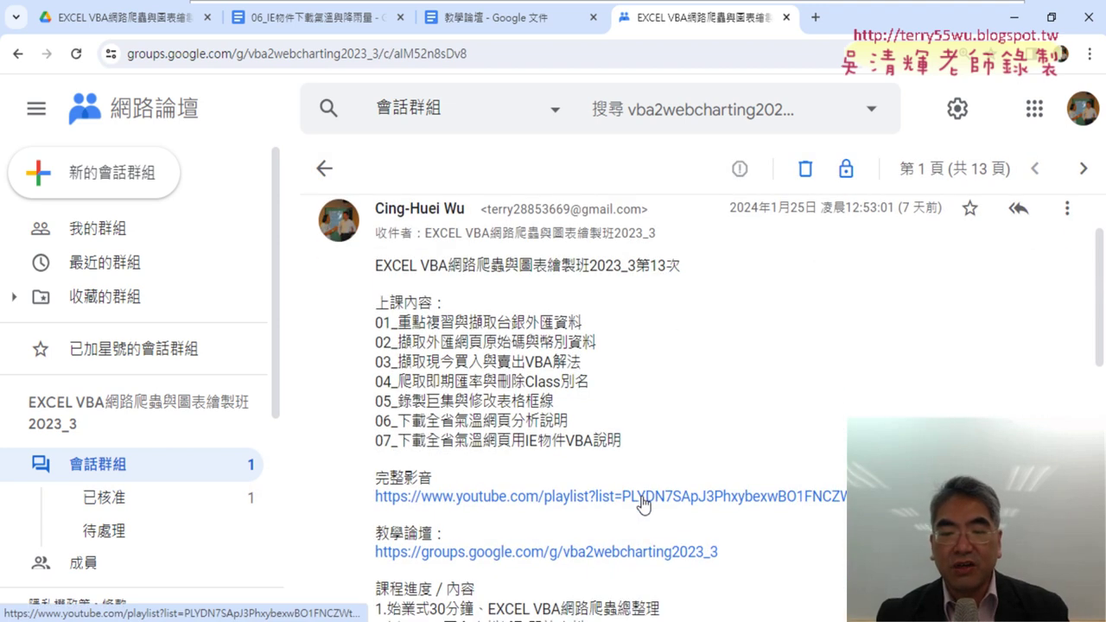
left_click(644, 499)
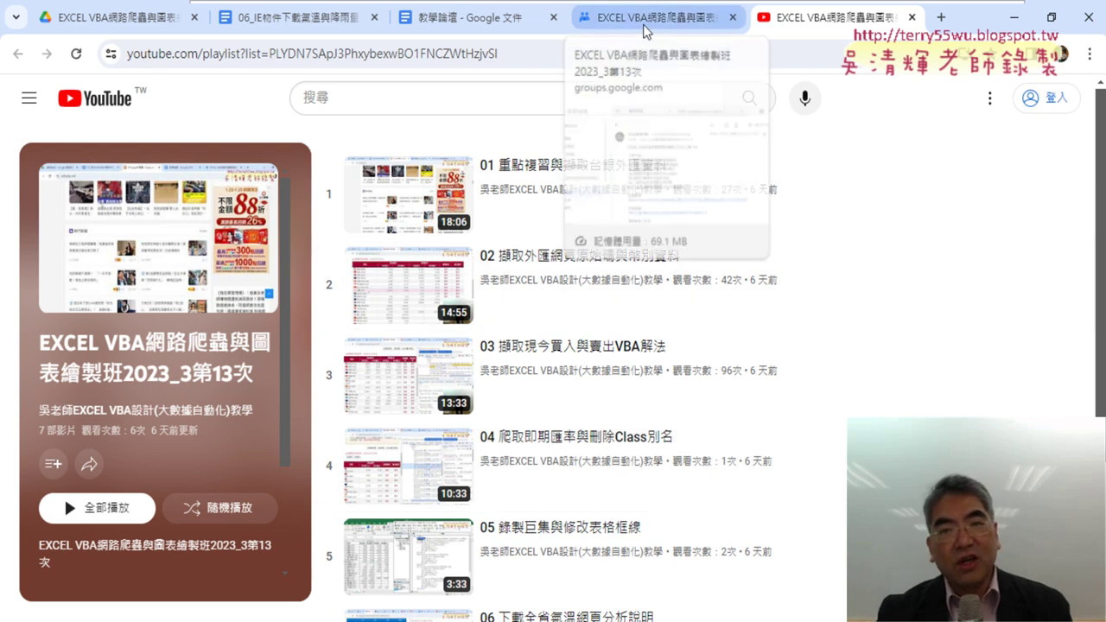
Highlight 第13次 and the 擷取台銀外匯資料 lesson in the post, then go back to Drive
left_click(643, 24)
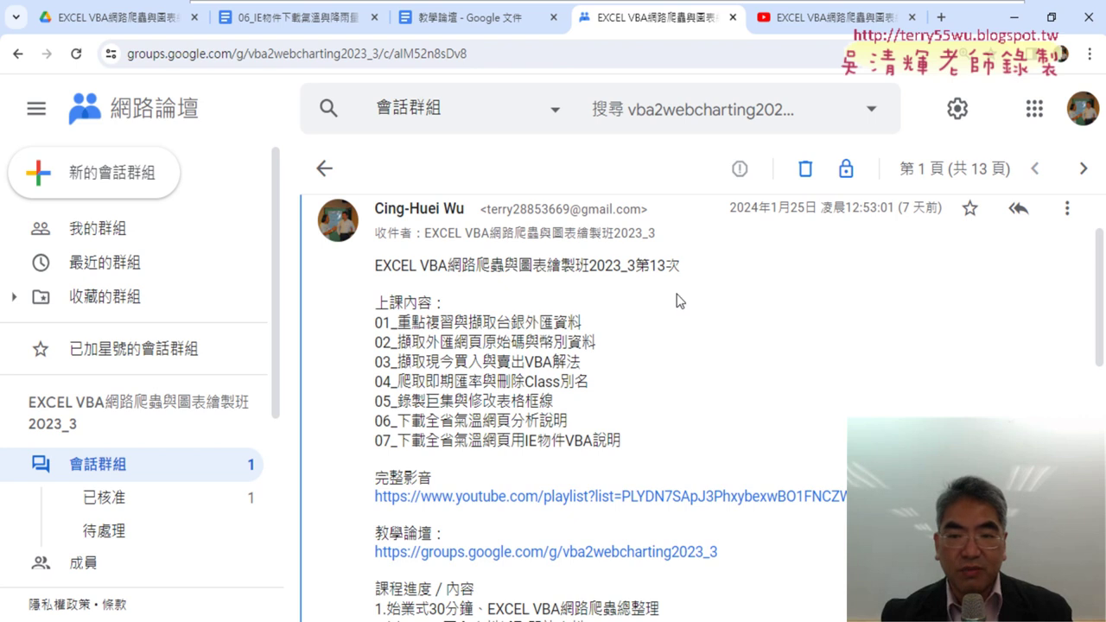
left_click_drag(637, 266, 681, 266)
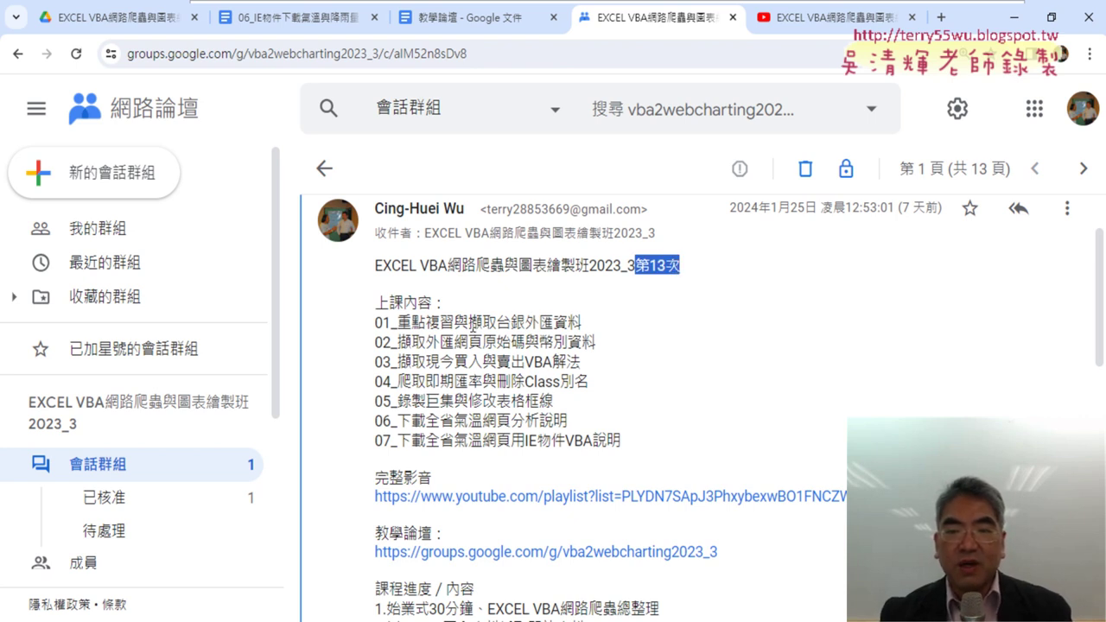
left_click_drag(469, 322, 582, 323)
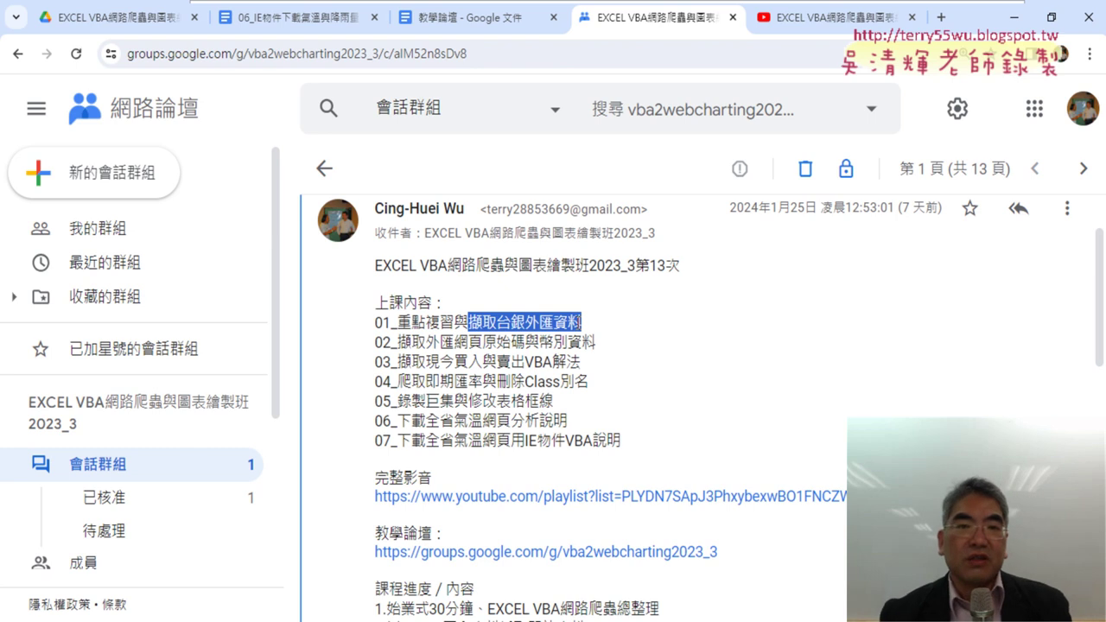
left_click(100, 19)
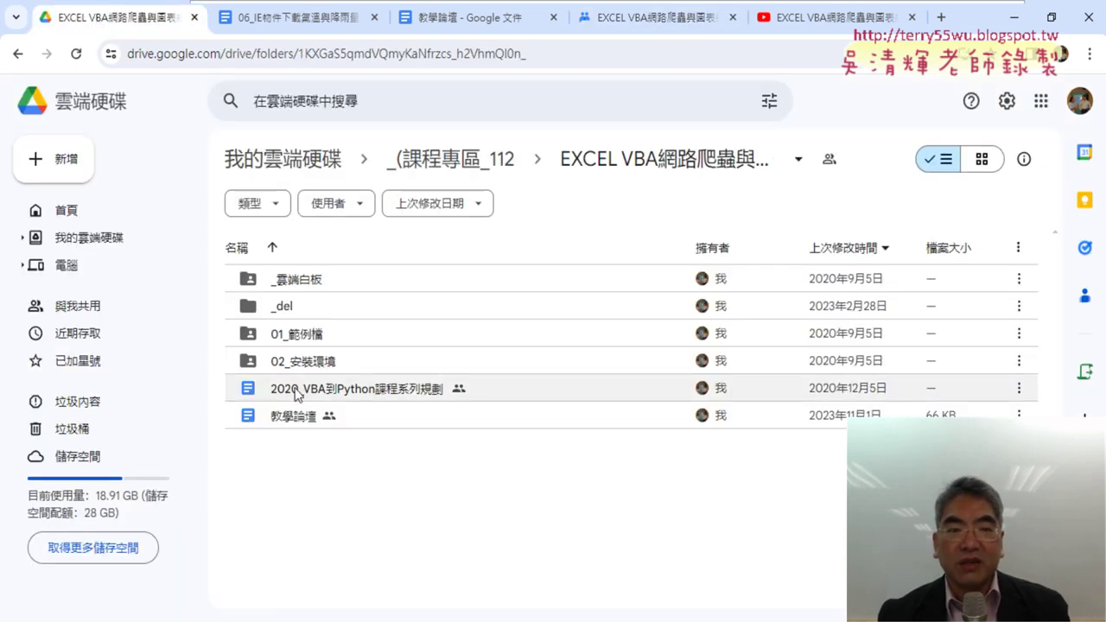
Open the 05_用HtmlFile notes in _雲端白板 and follow 範例四's rate.bot.com.tw link
double_click(315, 288)
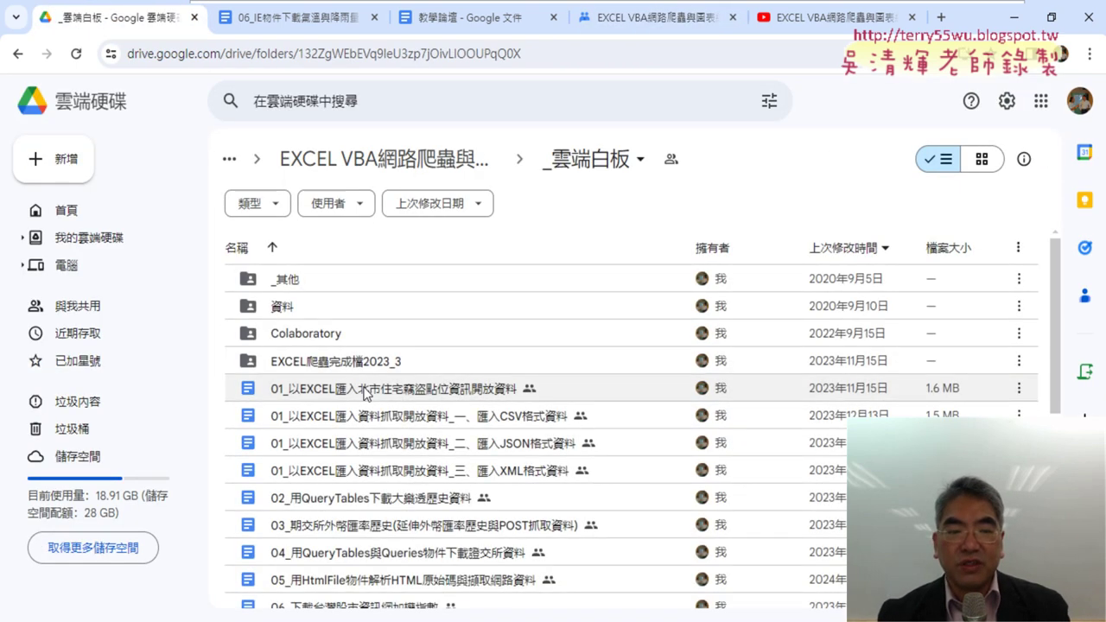
scroll(414, 501, "down", 3)
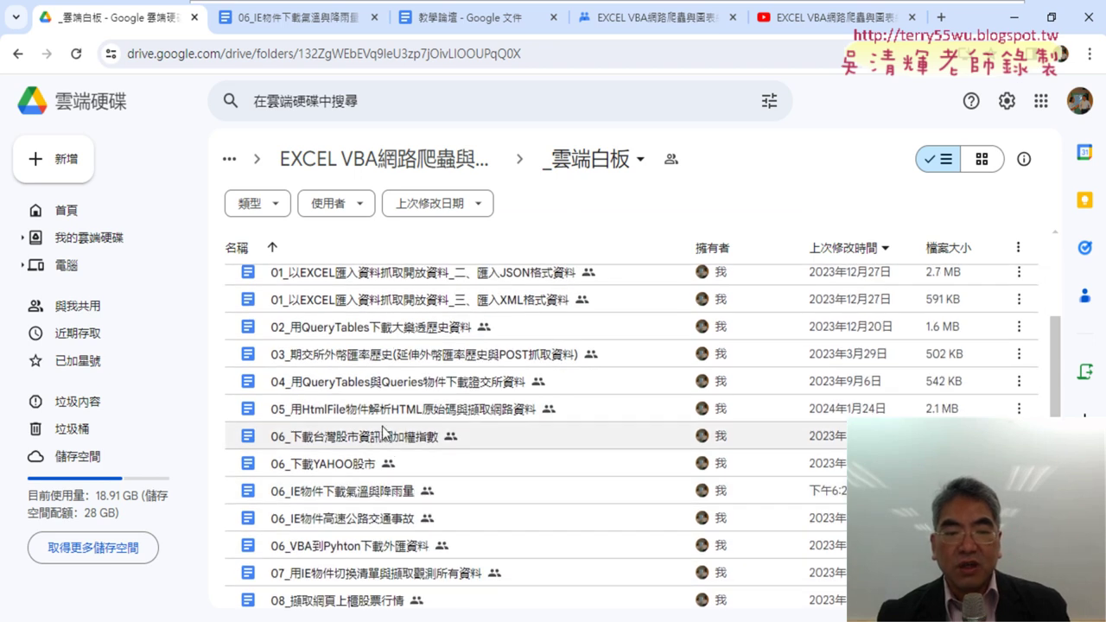
double_click(374, 412)
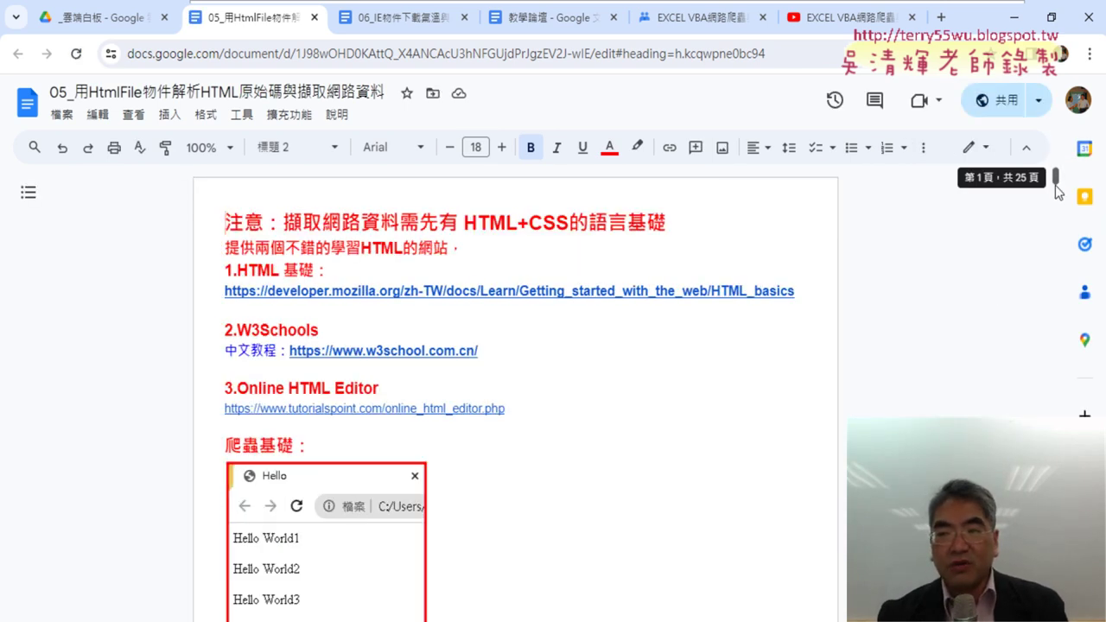
left_click_drag(1055, 177, 1029, 446)
scroll(583, 303, "down", 4)
scroll(580, 314, "down", 5)
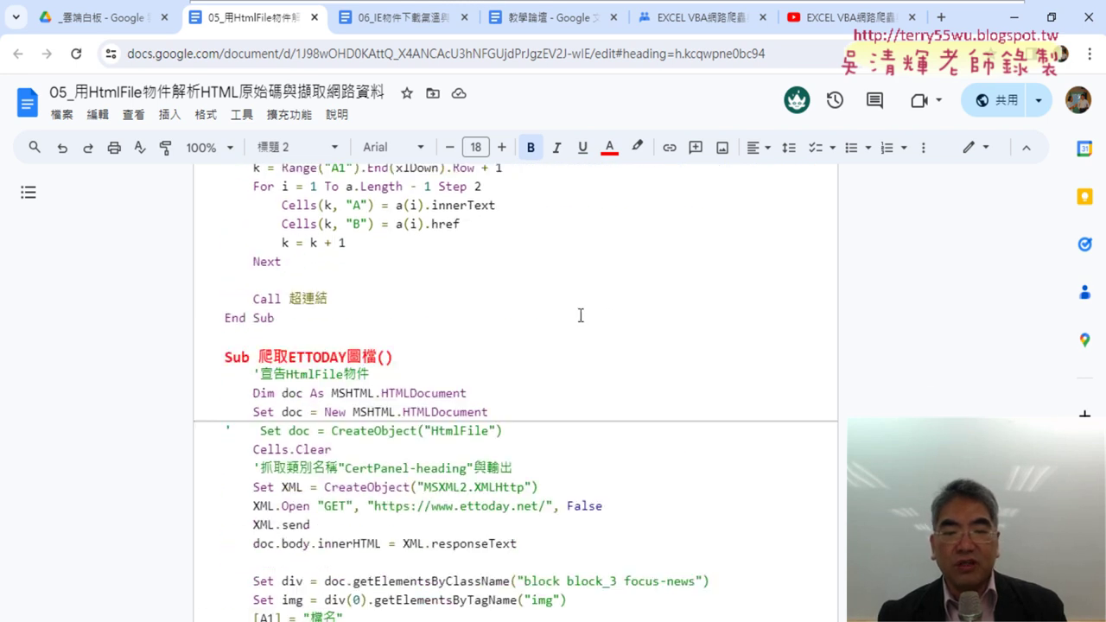
scroll(670, 514, "down", 5)
scroll(632, 478, "down", 3)
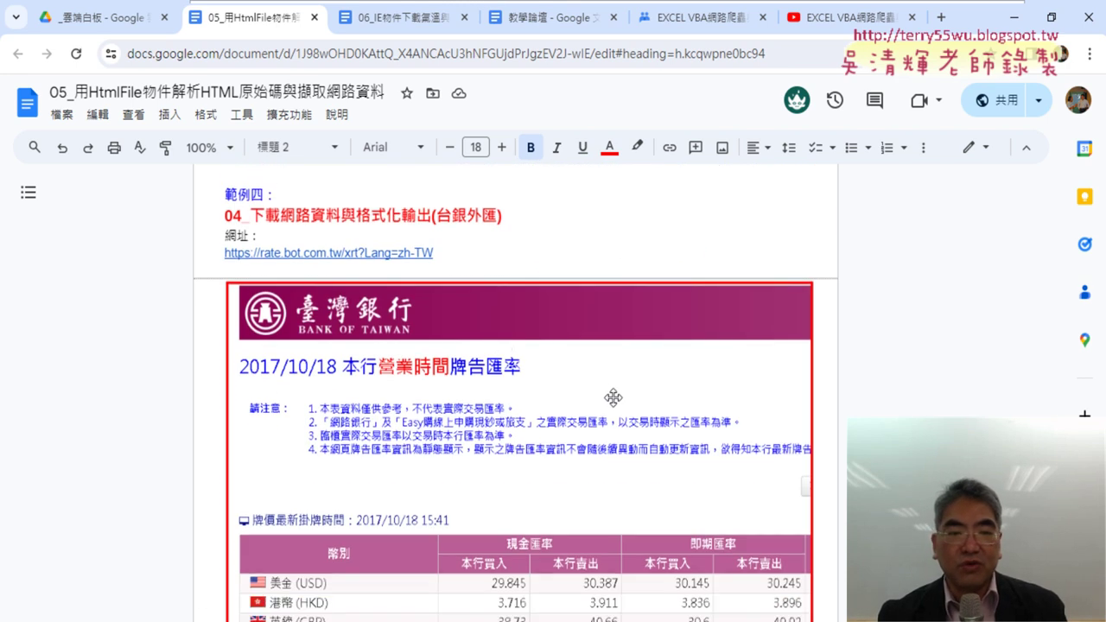
left_click(387, 253)
Load the rate page and mark the posting time and the cash and spot buy/sell headings
left_click(353, 282)
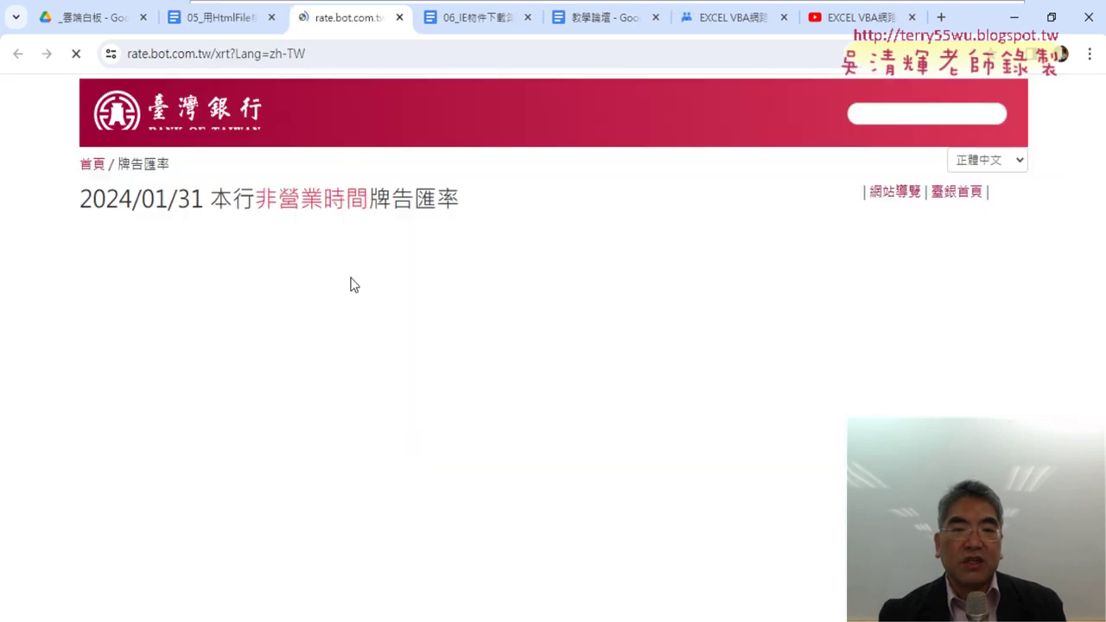
scroll(353, 282, "down", 3)
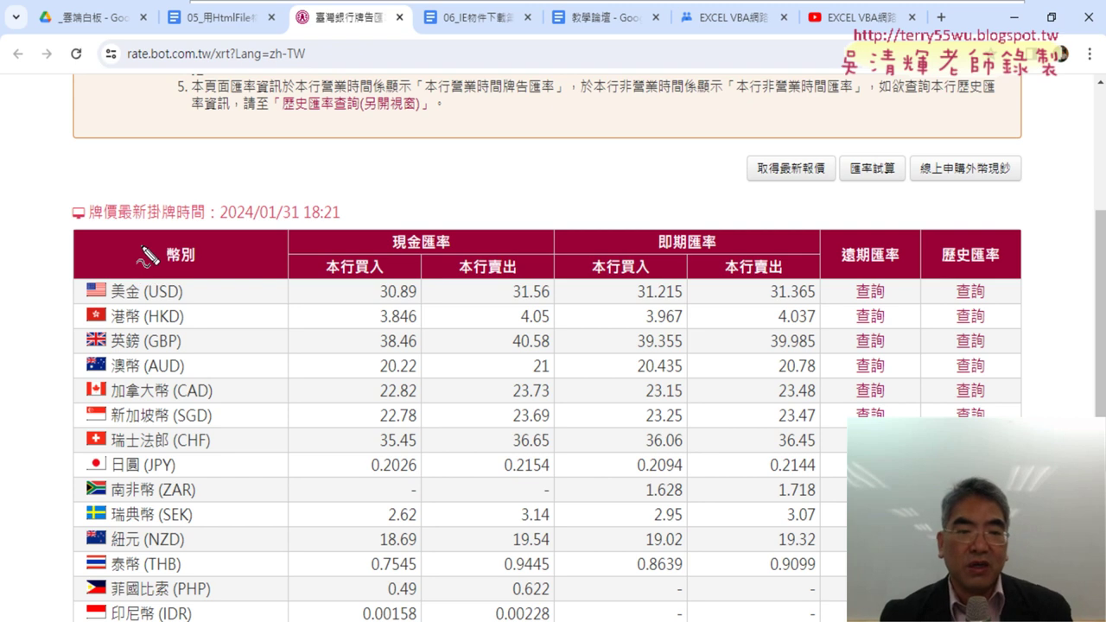
mouse_move(160, 161)
left_mouse_down()
mouse_move(137, 216)
mouse_move(183, 204)
left_mouse_up()
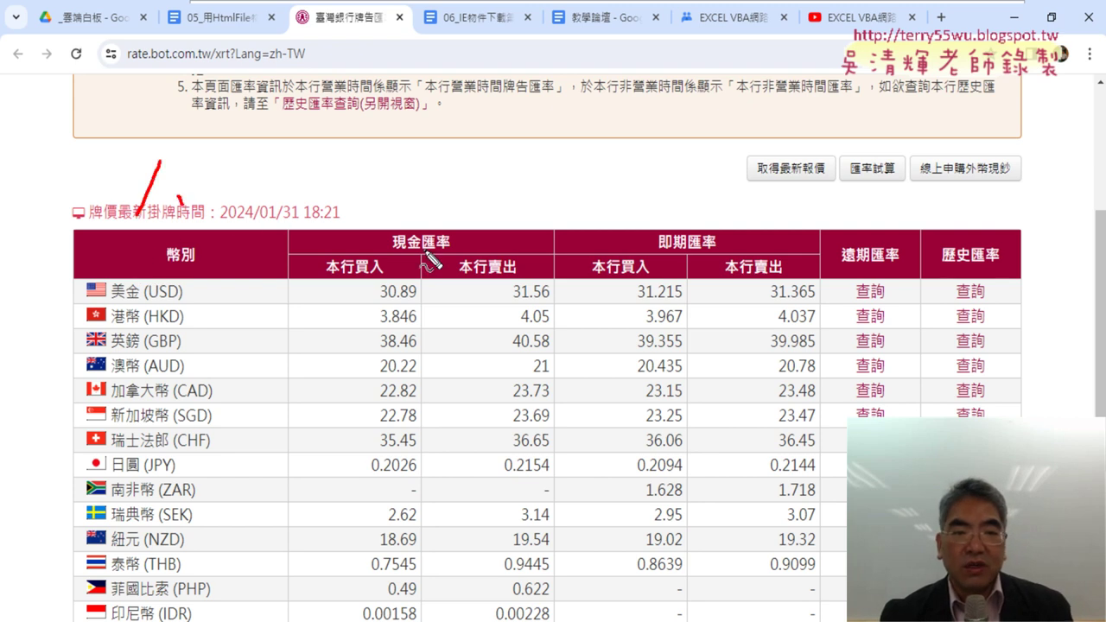
left_click_drag(394, 245, 419, 247)
left_click_drag(350, 277, 382, 277)
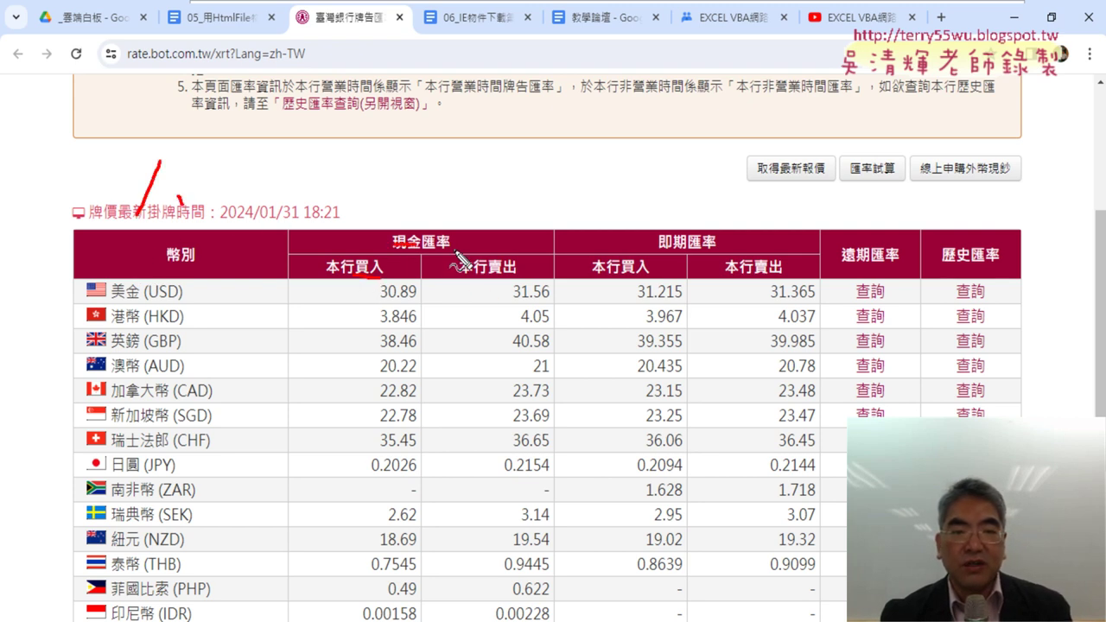
left_click_drag(487, 276, 535, 277)
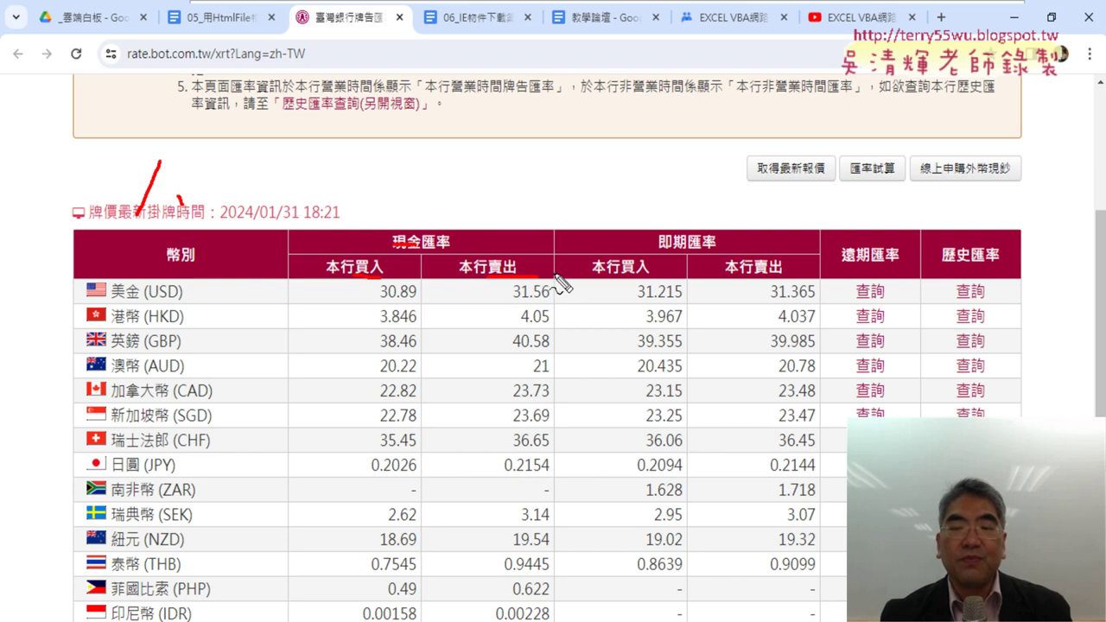
left_click_drag(661, 246, 700, 245)
left_click_drag(610, 278, 649, 279)
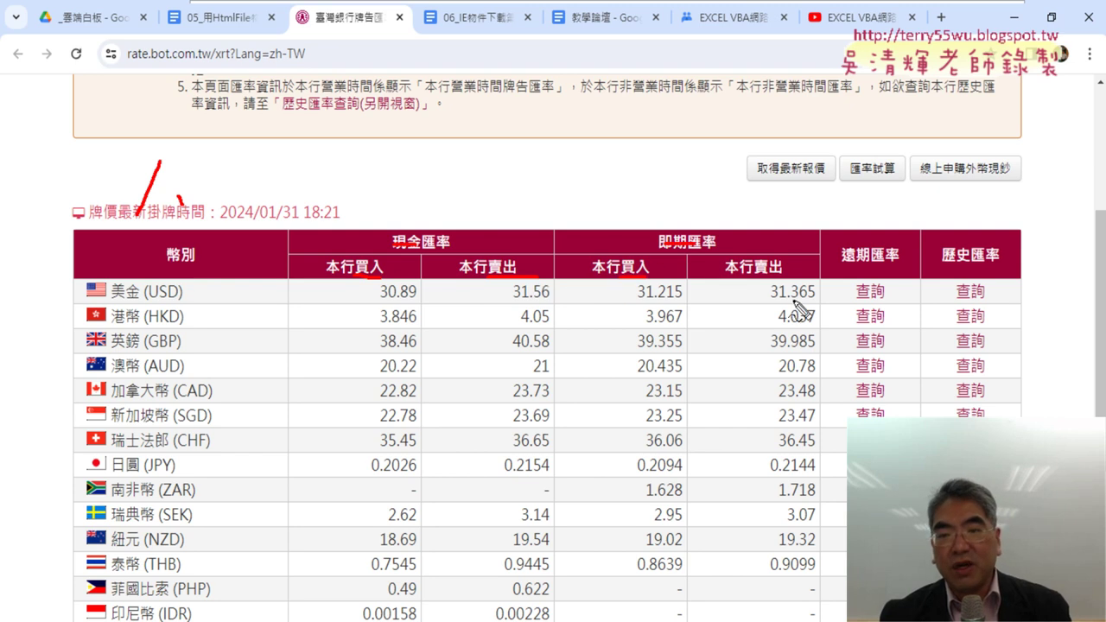
left_click_drag(724, 275, 736, 273)
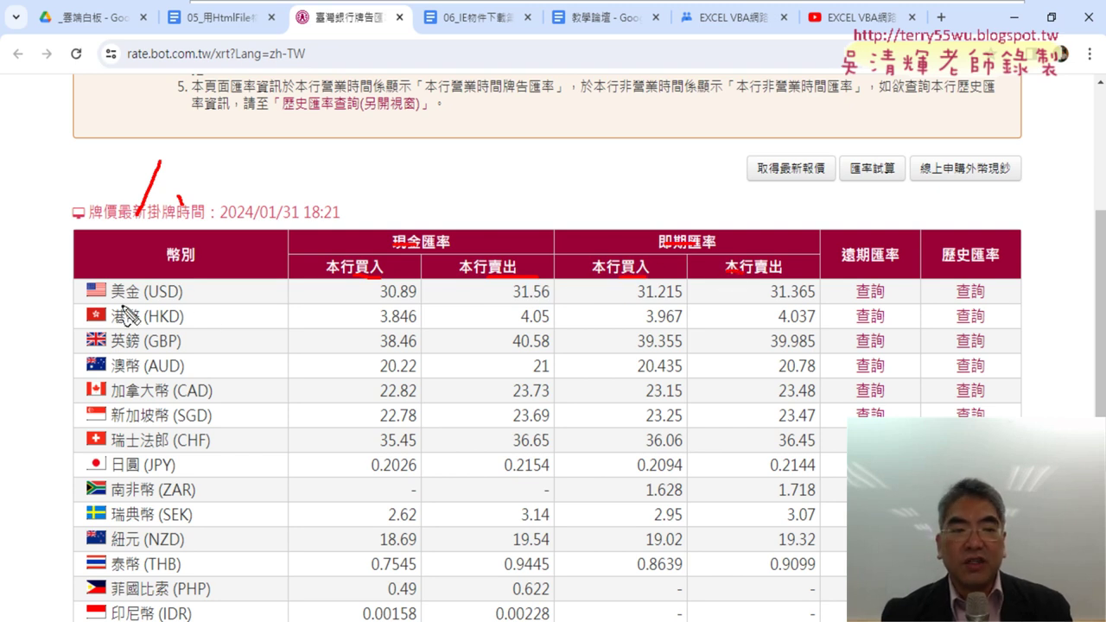
Bracket the currency list, note its 19 currencies, then clear all pen marks
left_click_drag(52, 279, 164, 279)
left_click_drag(53, 281, 39, 365)
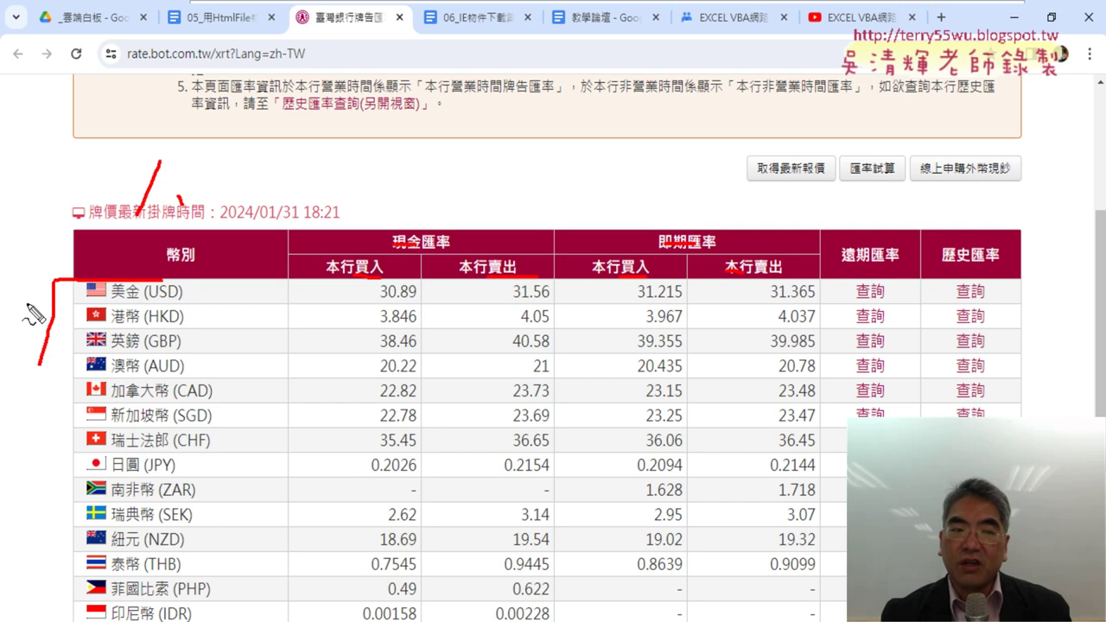
left_click_drag(226, 317, 221, 378)
mouse_move(268, 314)
left_mouse_down()
mouse_move(275, 337)
mouse_move(255, 369)
left_mouse_up()
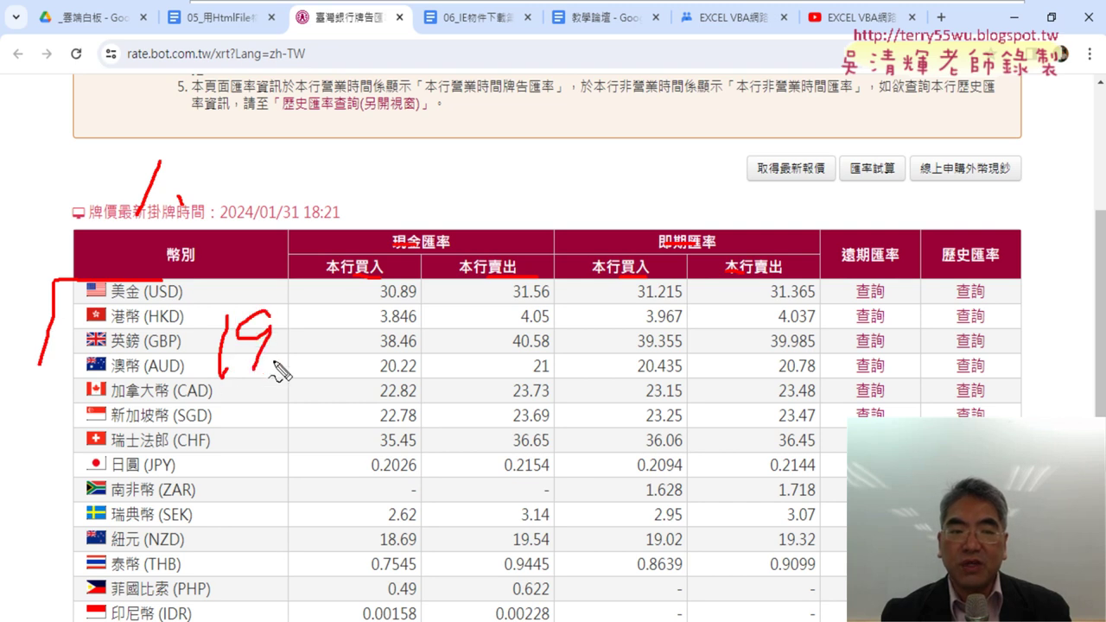
left_click(273, 365)
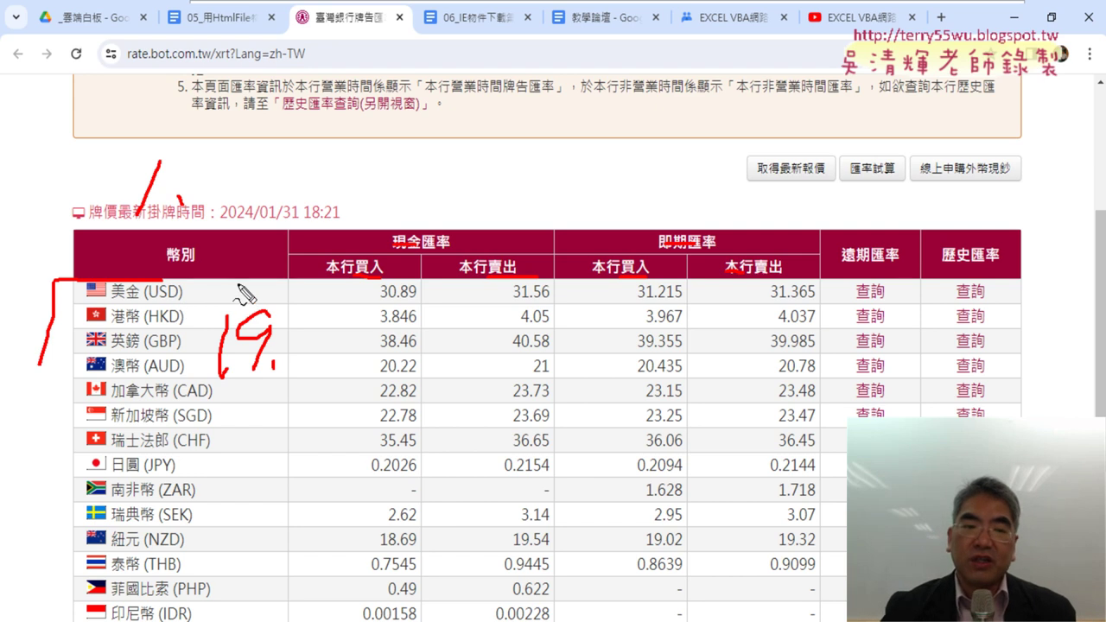
key("Escape")
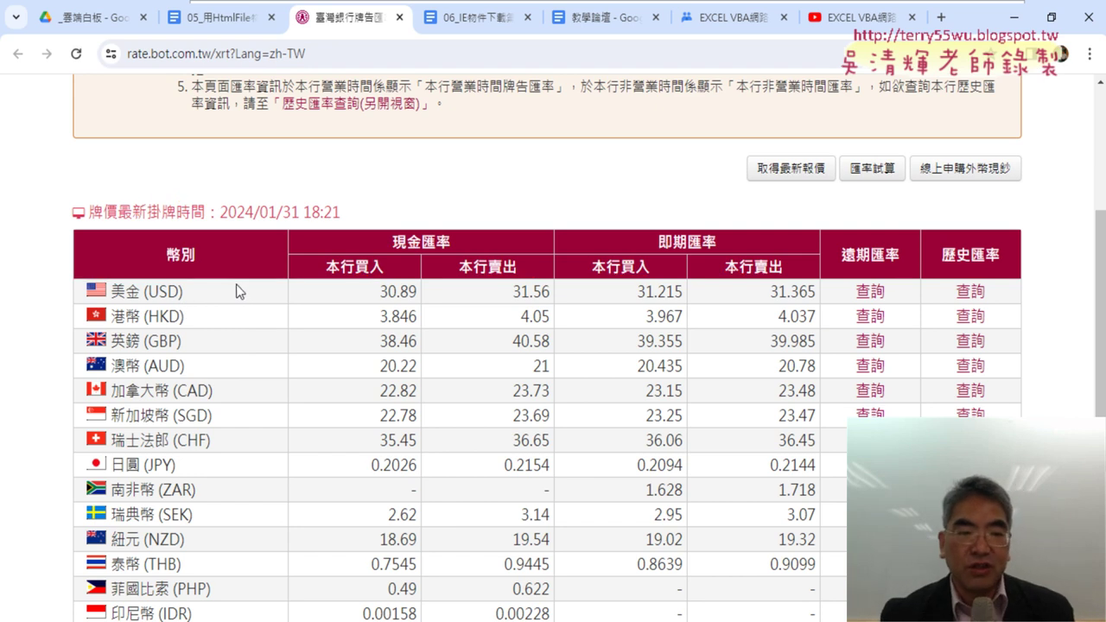
Inspect the markup of the USD currency name, then of its 30.89 cash-buying cell
right_click(163, 292)
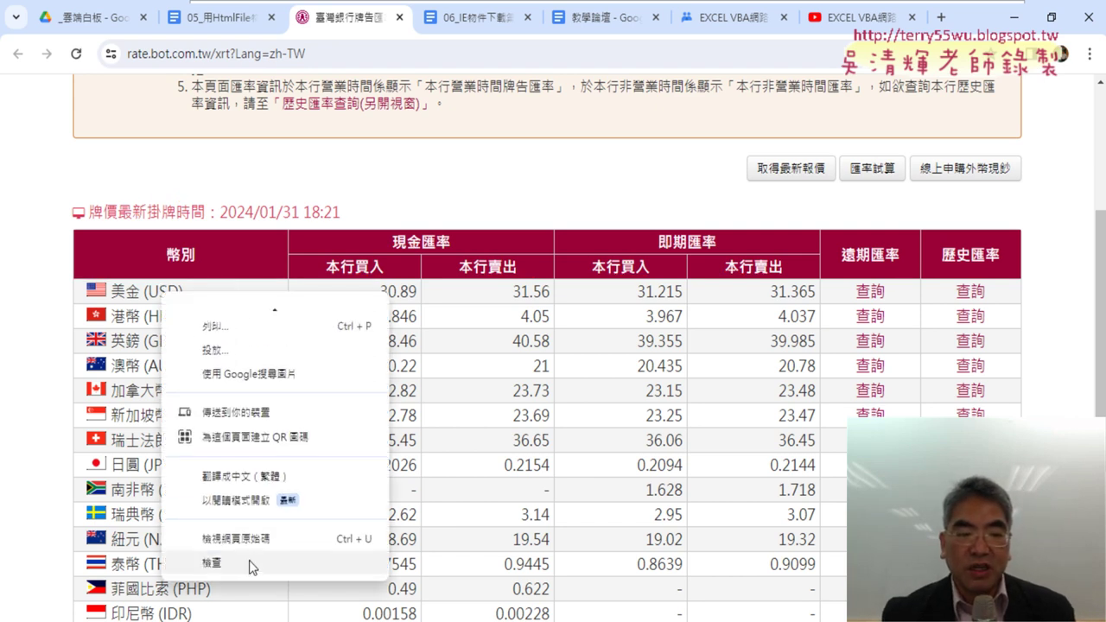
left_click(251, 566)
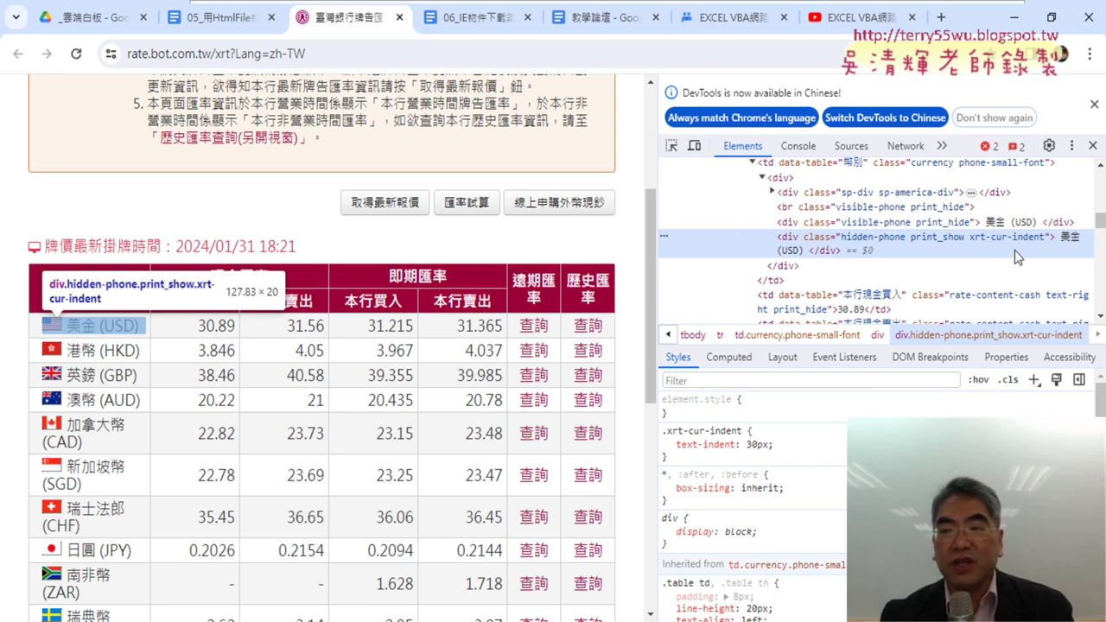
right_click(209, 323)
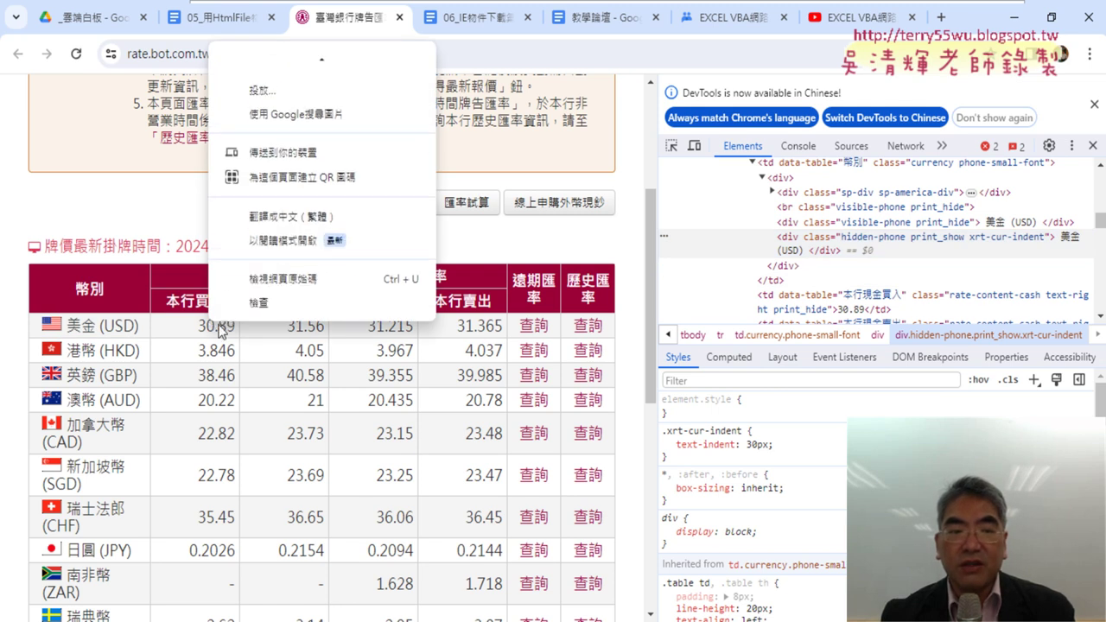
left_click(241, 309)
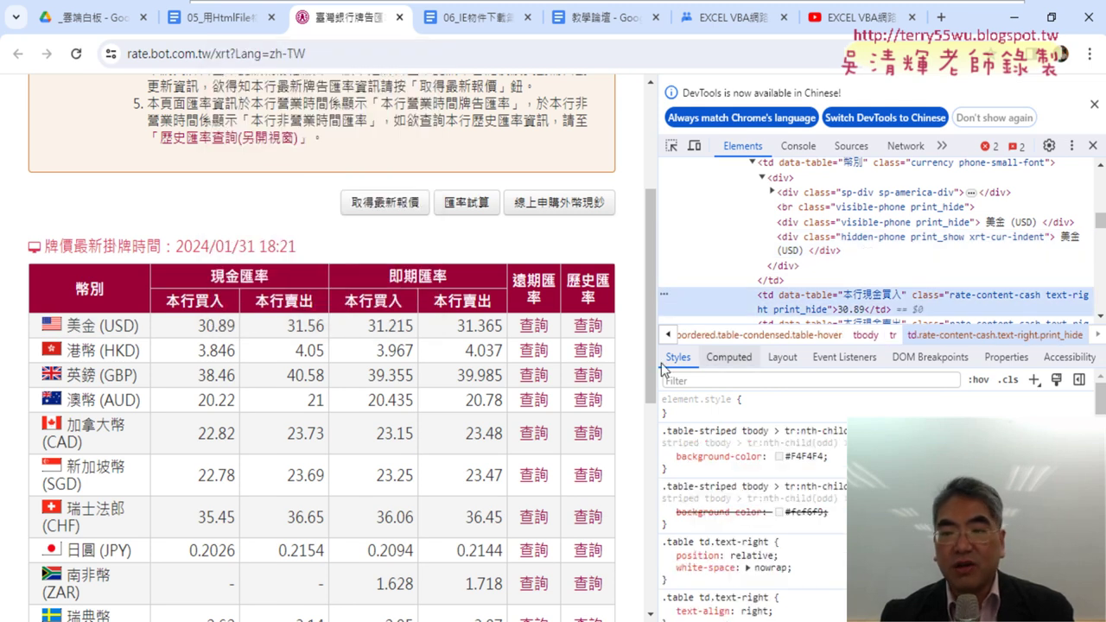
left_click(1026, 295)
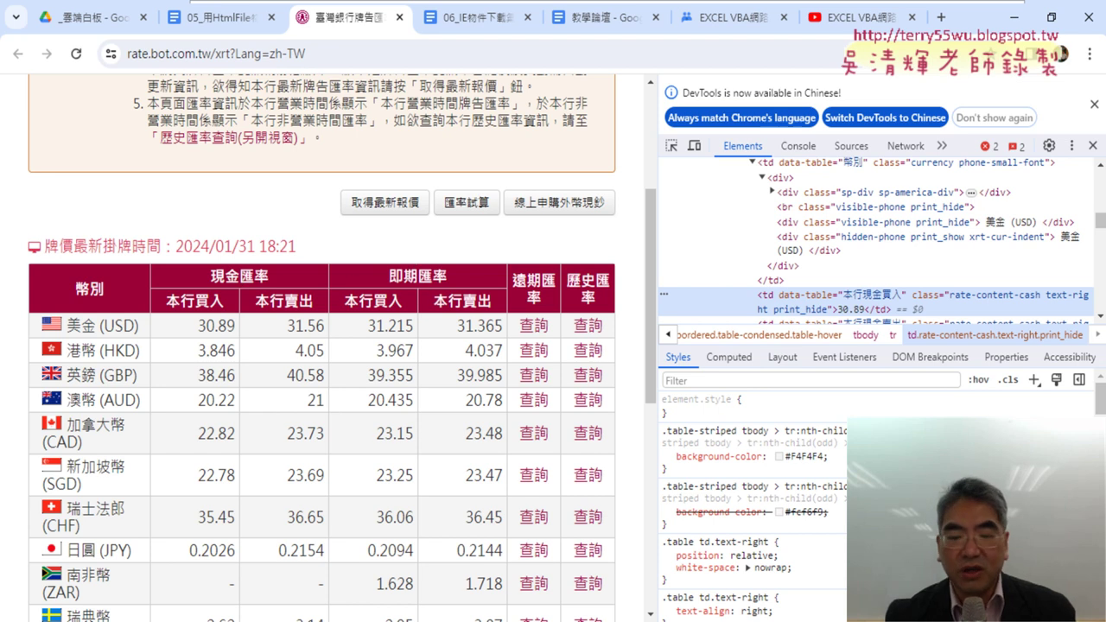
mouse_move(488, 621)
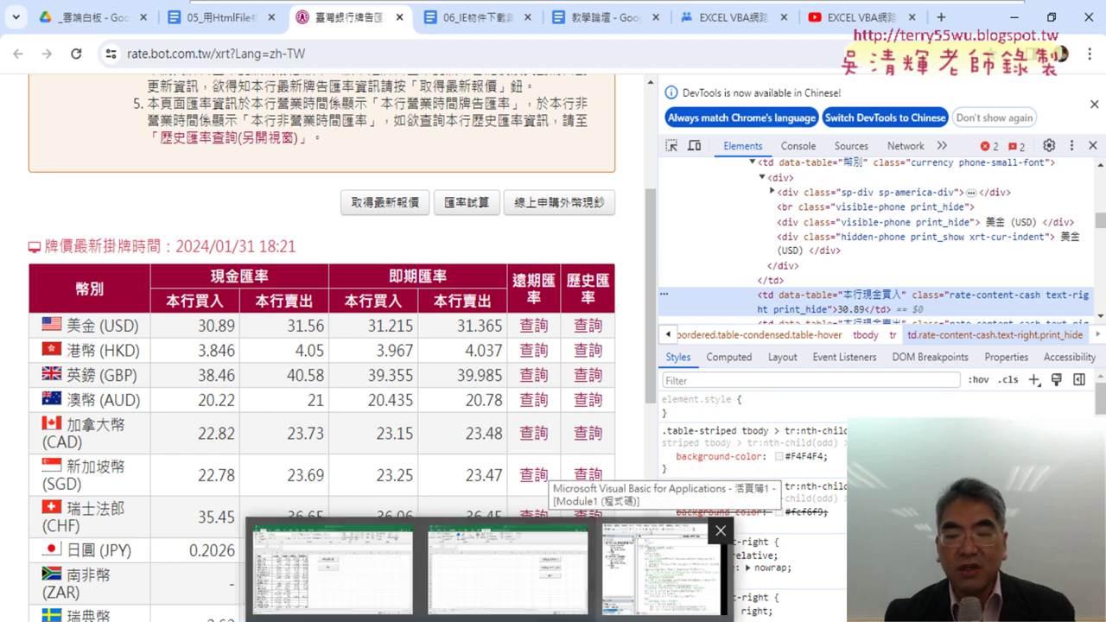
left_click(333, 571)
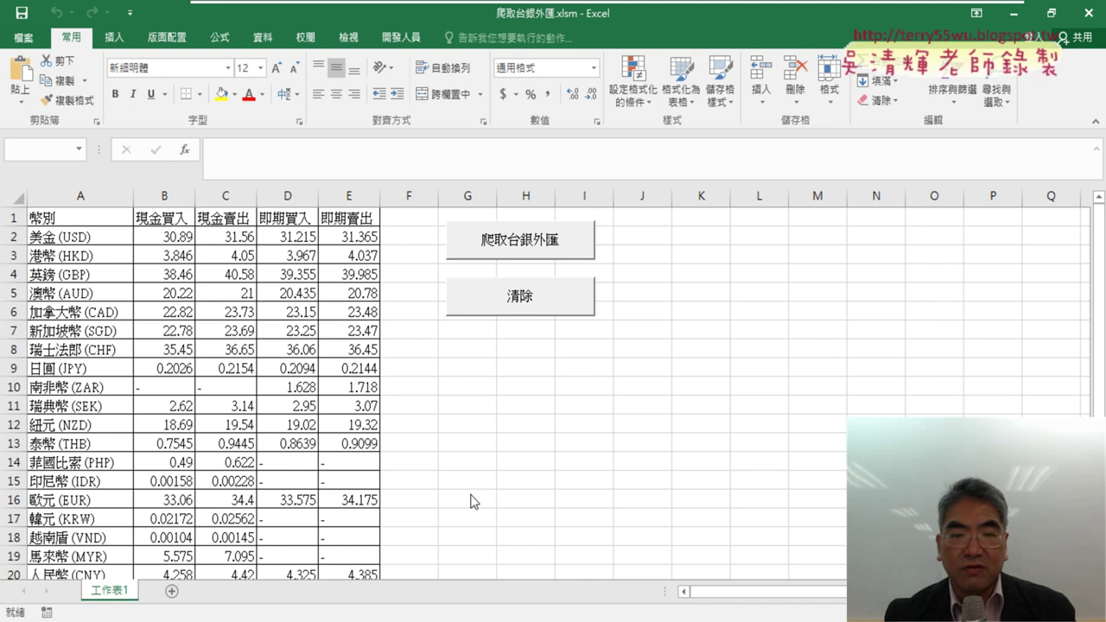
left_click(516, 322)
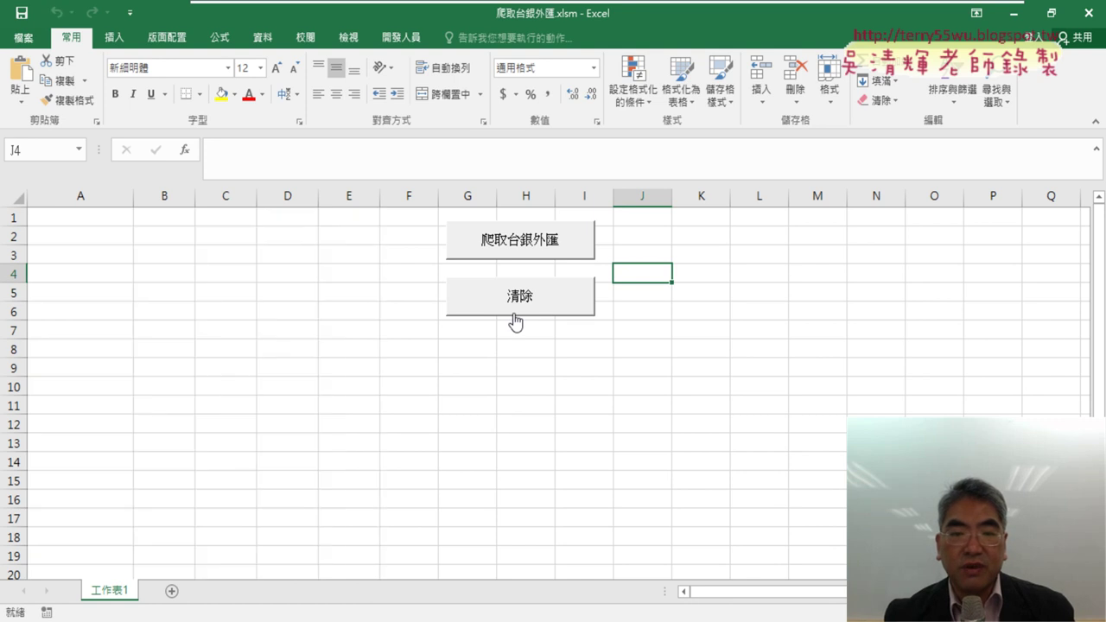
left_click(533, 246)
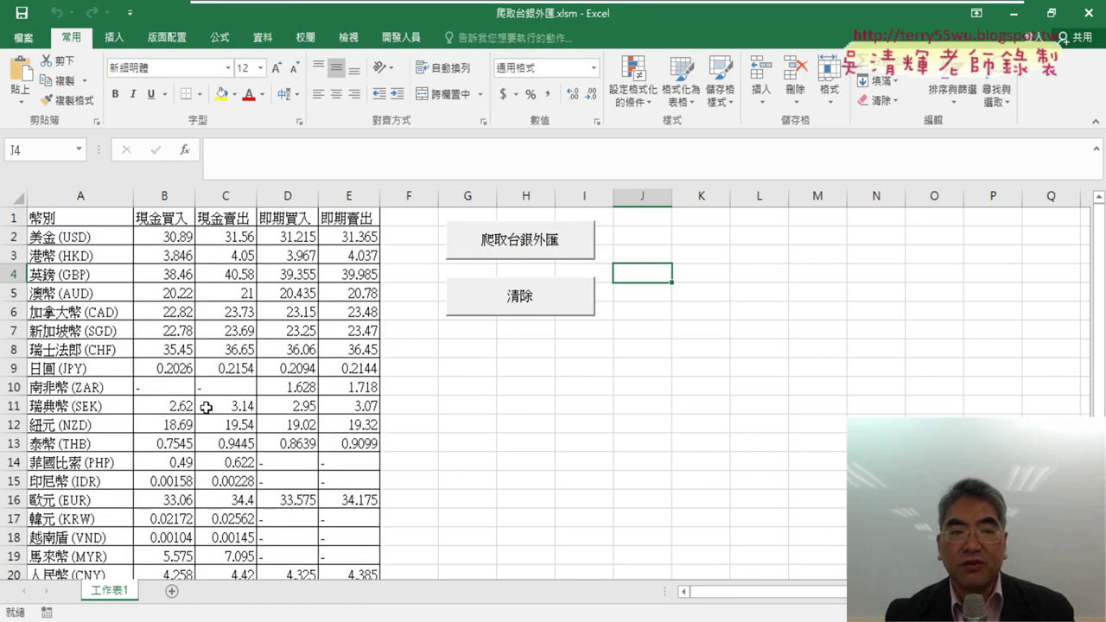
key("alt+Tab")
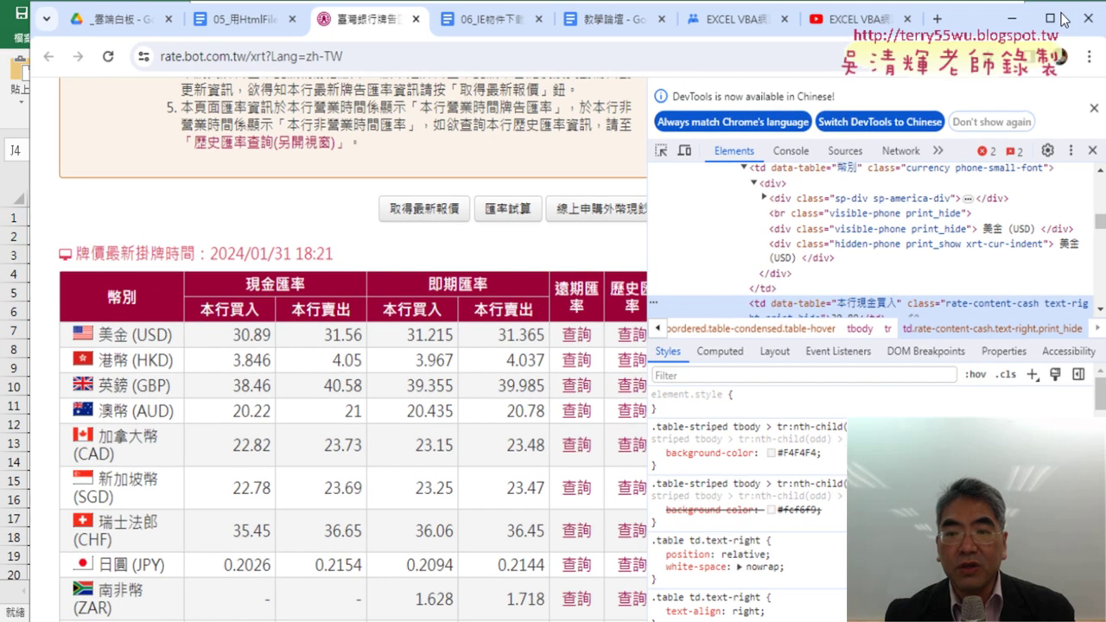
Close DevTools and snap Chrome right with the 爬取台銀外匯.xlsm workbook on the left
left_click(1050, 18)
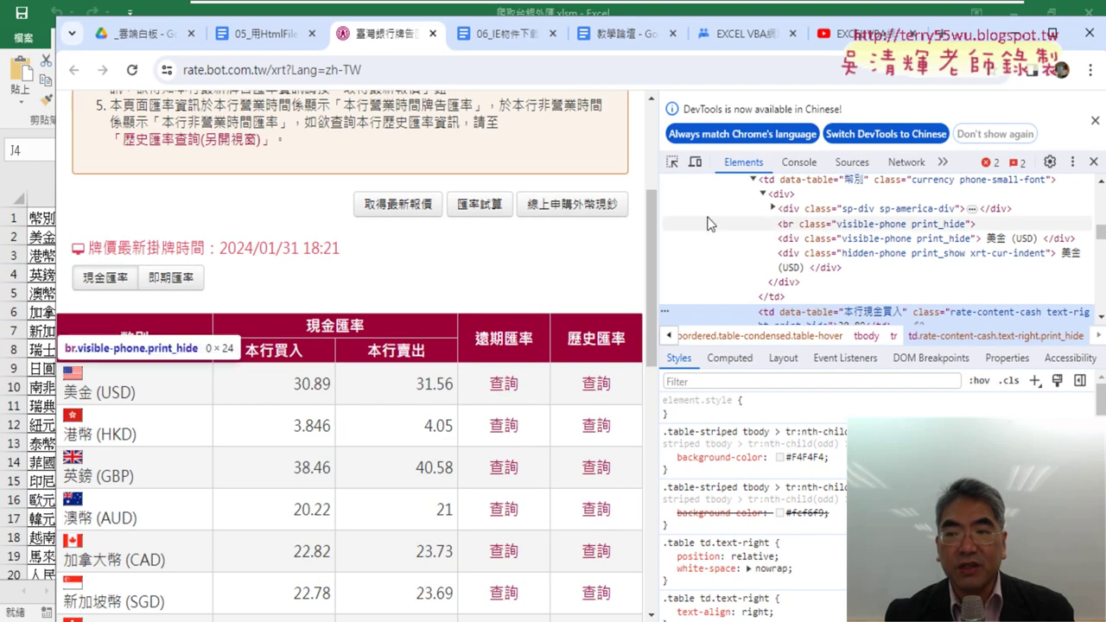
left_click(1096, 164)
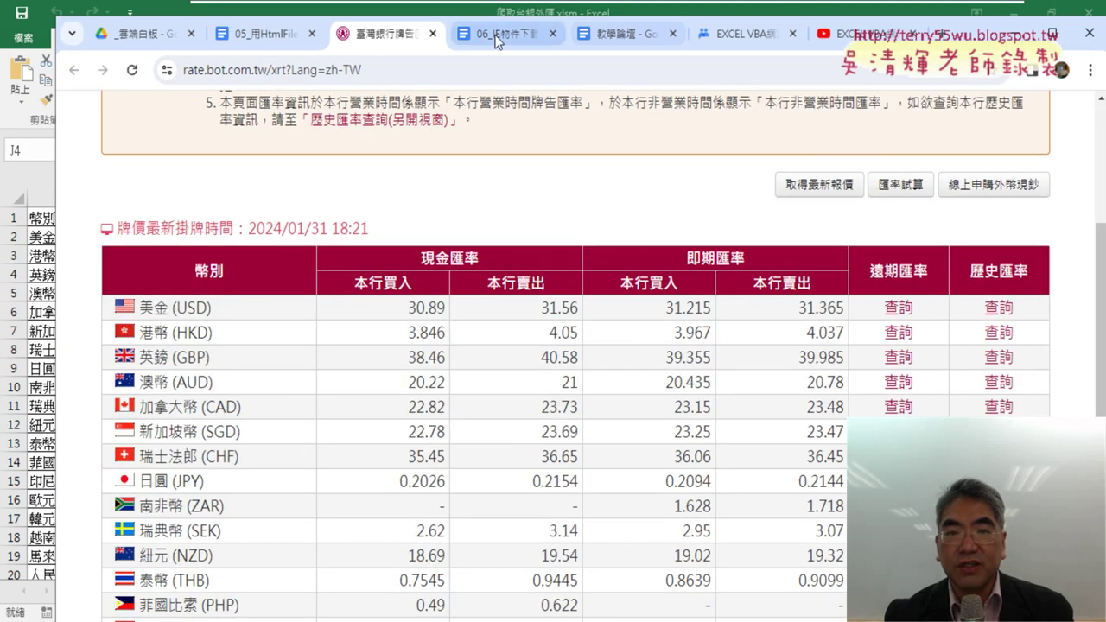
left_click_drag(972, 37, 1105, 260)
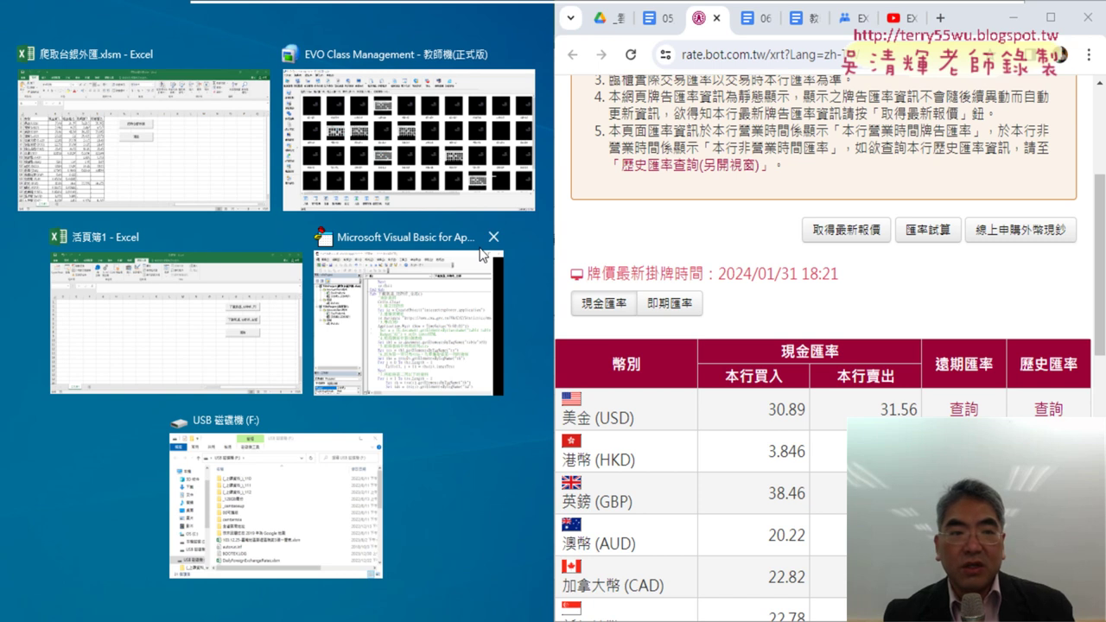
left_click(198, 159)
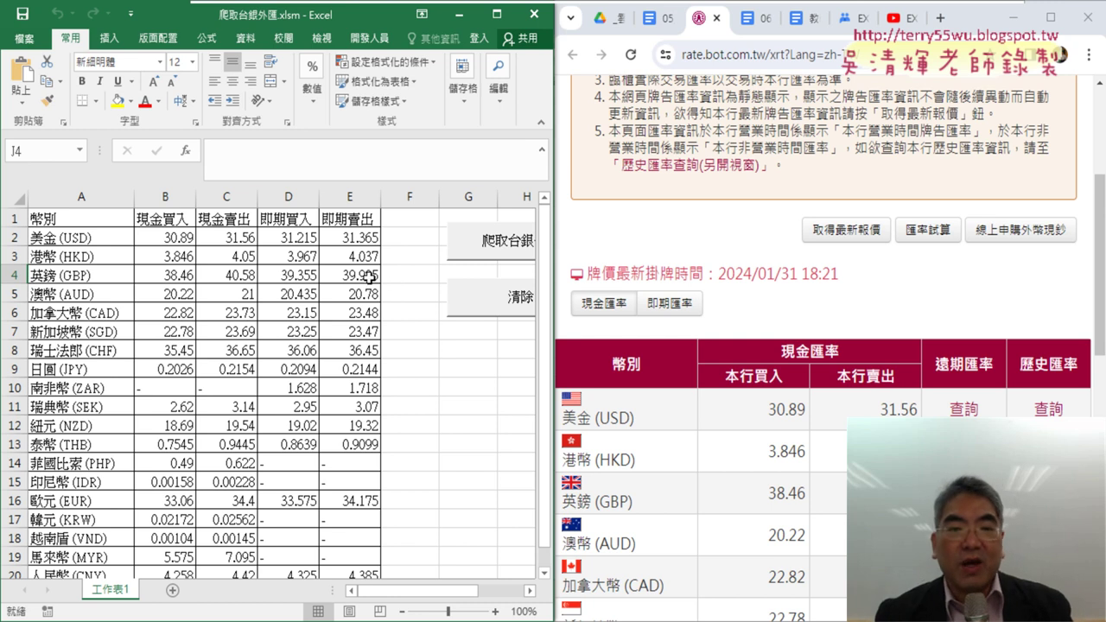
Maximize the workbook, clear the rate table, and open the 爬取台銀外匯 button's macro code
left_click(497, 14)
left_click(531, 296)
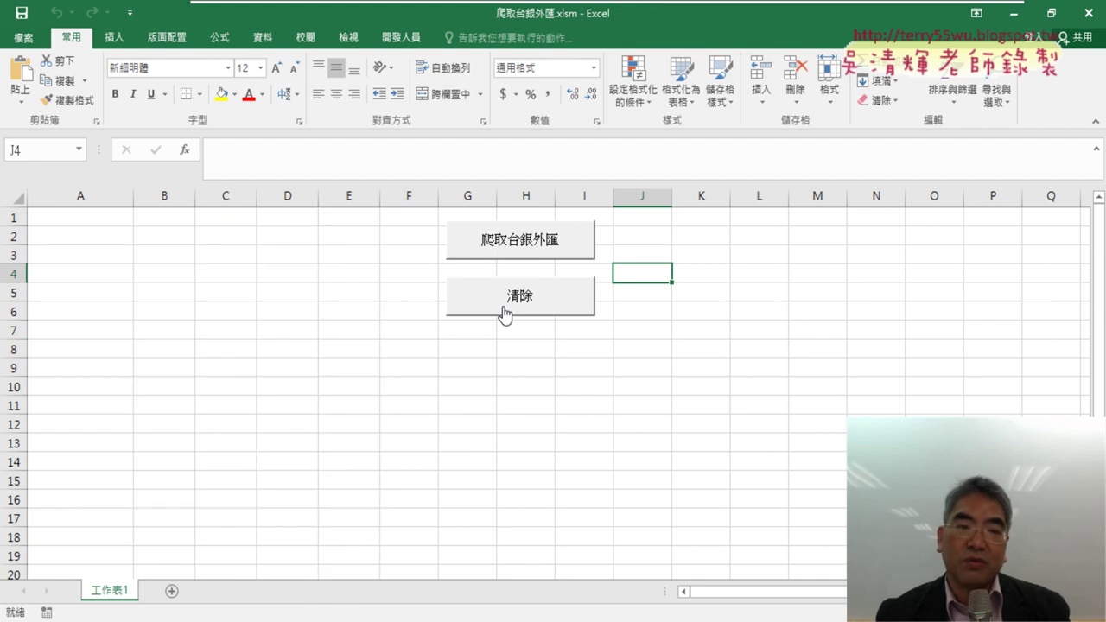
right_click(559, 245)
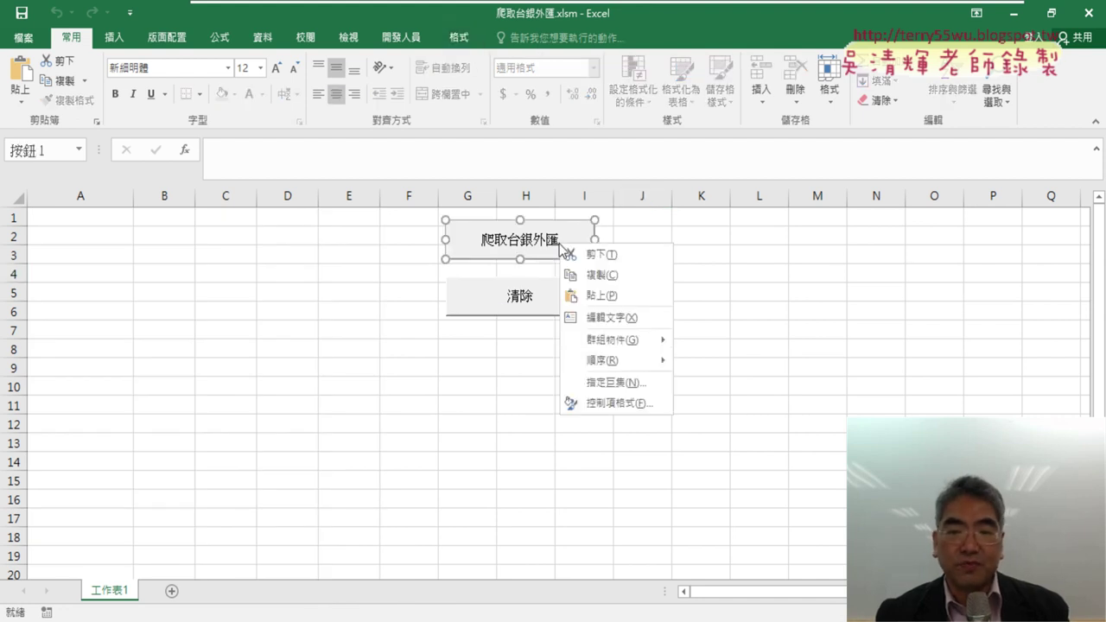
left_click(611, 383)
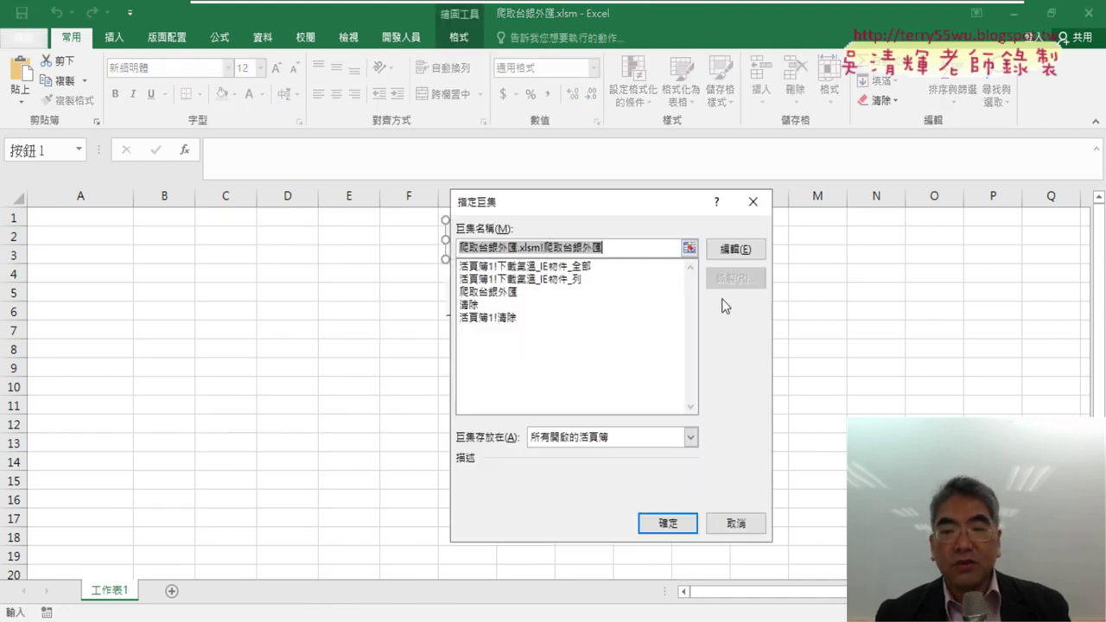
left_click(734, 249)
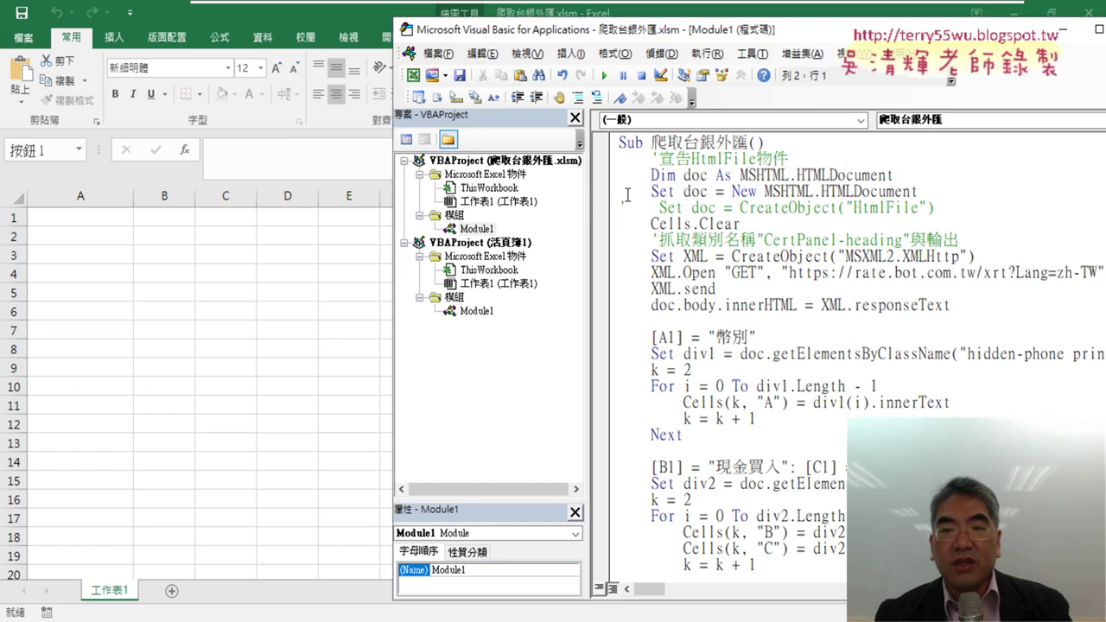
Highlight the HTMLDocument declarations, XMLHttp, responseText and doc in the macro code
left_click_drag(611, 167, 611, 192)
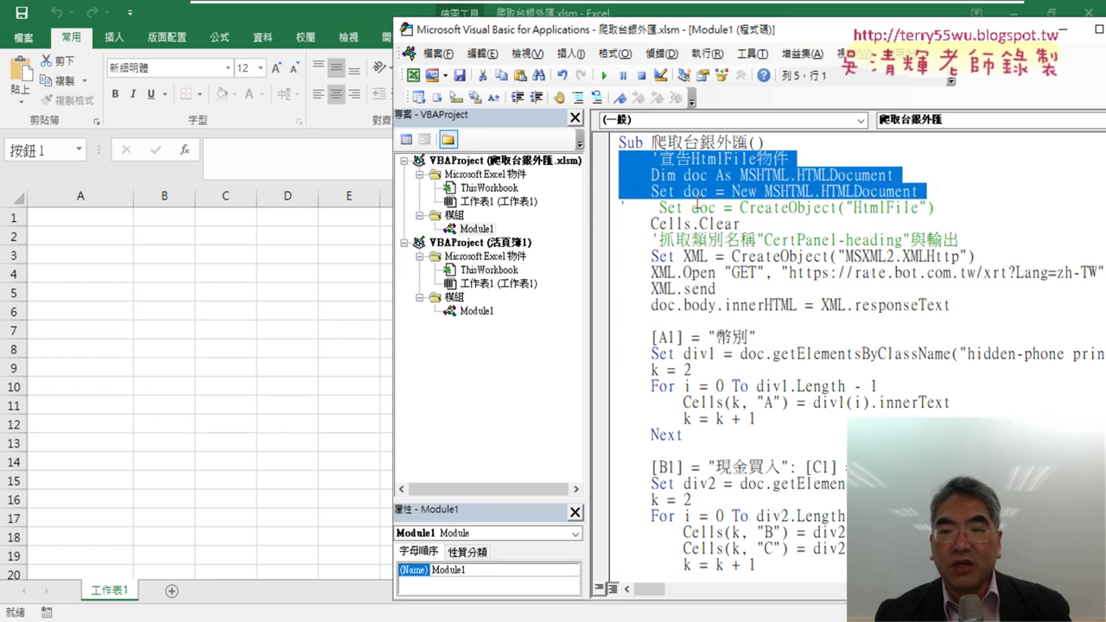
left_click(767, 207)
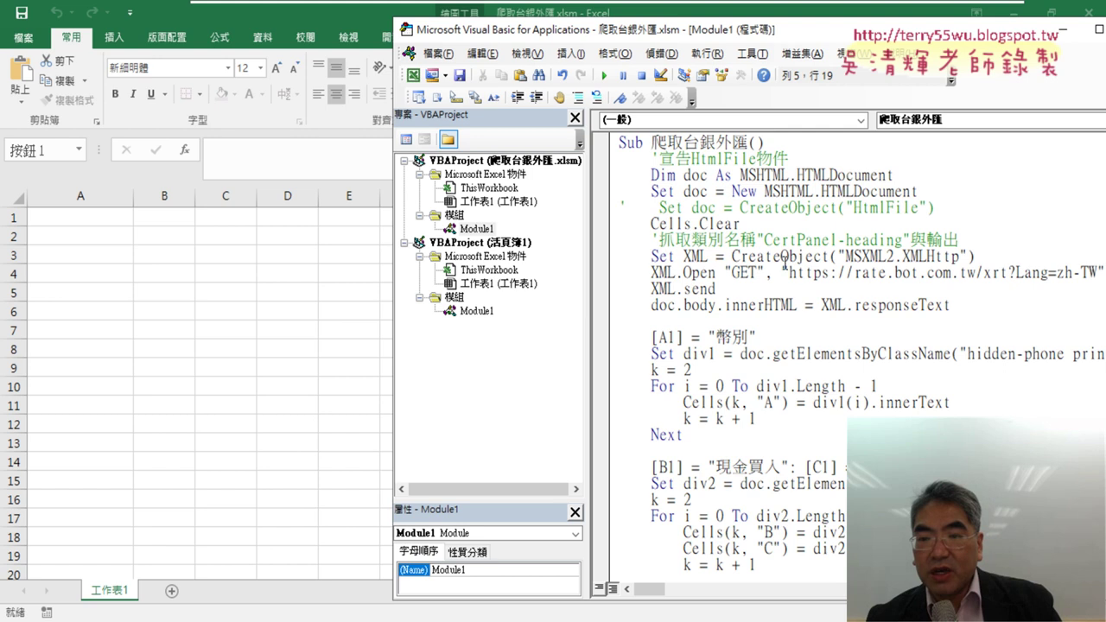
left_click_drag(903, 257, 958, 257)
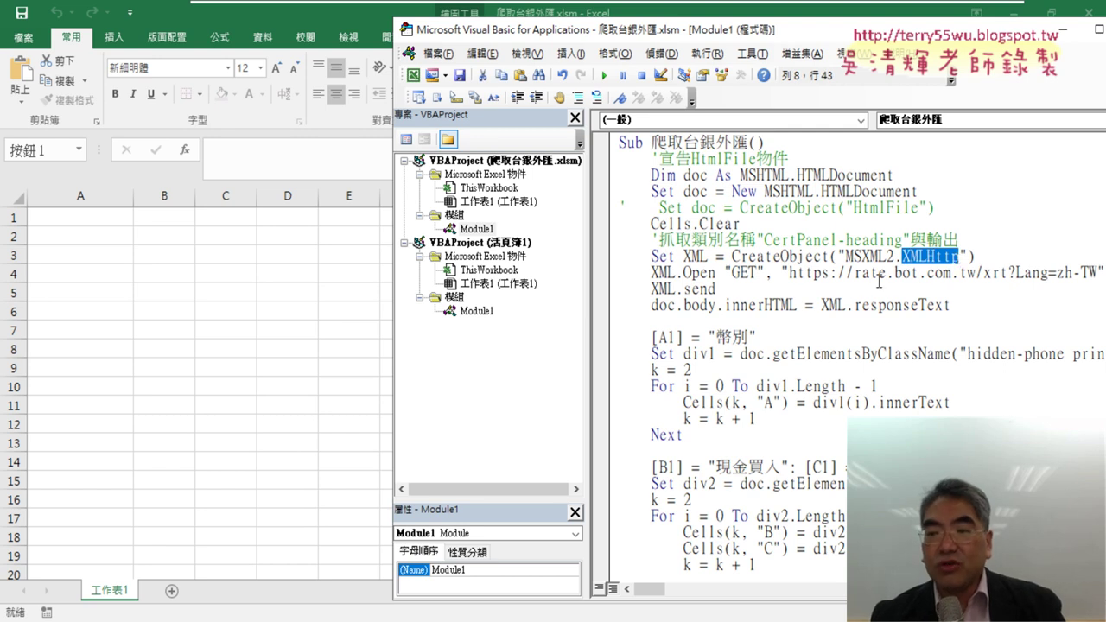
left_click_drag(951, 305, 820, 305)
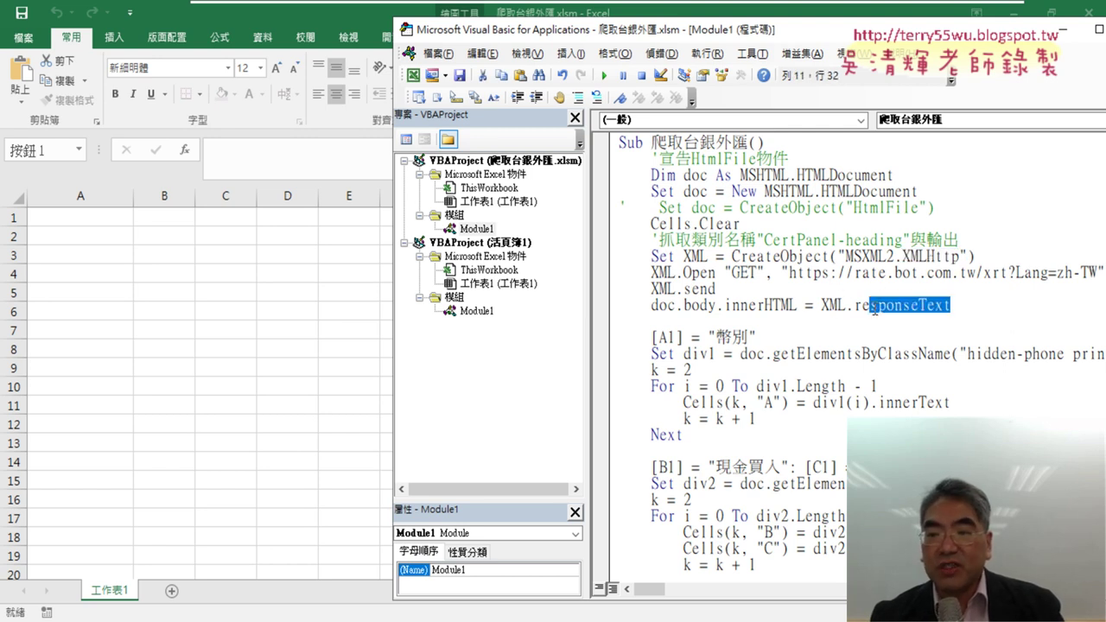
left_click_drag(676, 305, 651, 306)
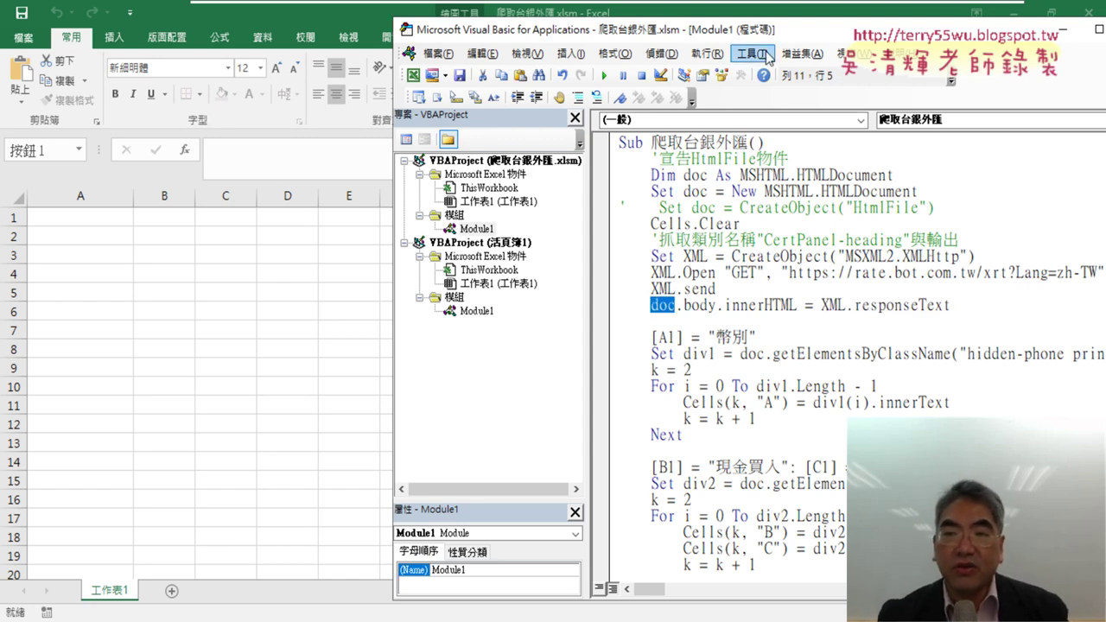
Move the editor left, widen it, and highlight getElementsByClassName in the currency-name line
left_click_drag(764, 36, 600, 42)
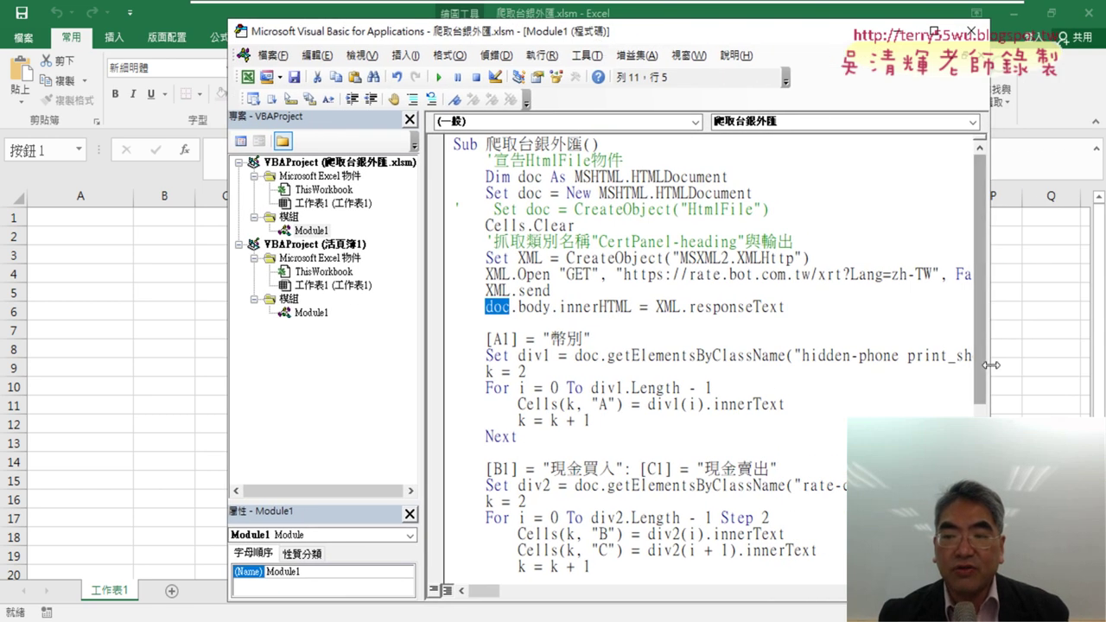
left_click_drag(984, 366, 1082, 374)
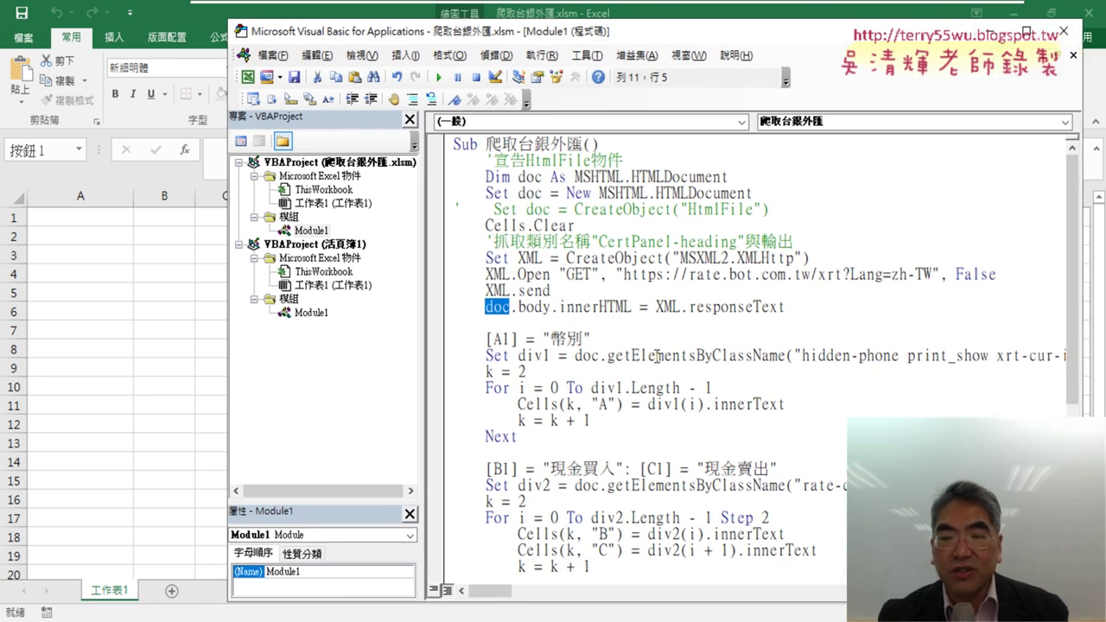
left_click_drag(608, 356, 789, 359)
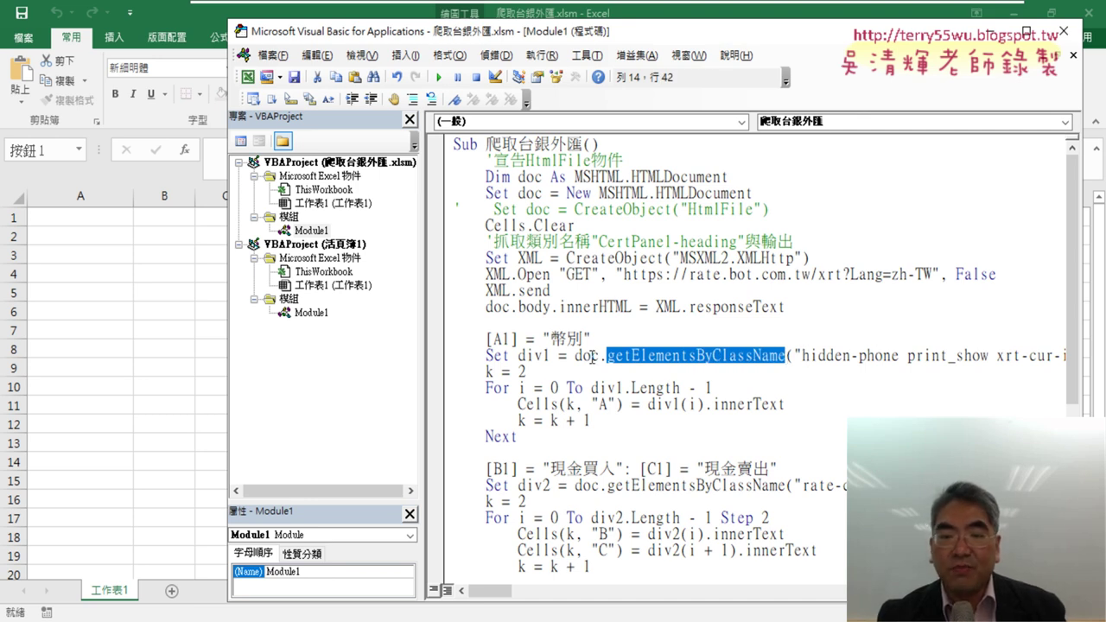
Set a breakpoint on the [B1] header line and run the macro with F5 up to it
left_click(435, 472)
left_click(530, 364)
key("F5")
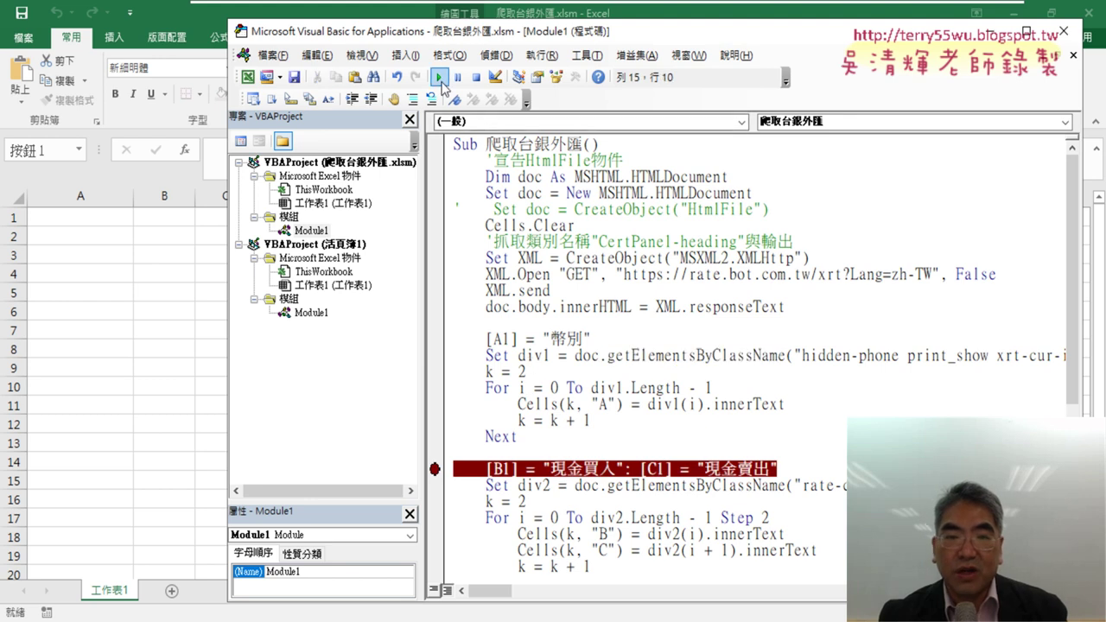
scroll(643, 459, "down", 2)
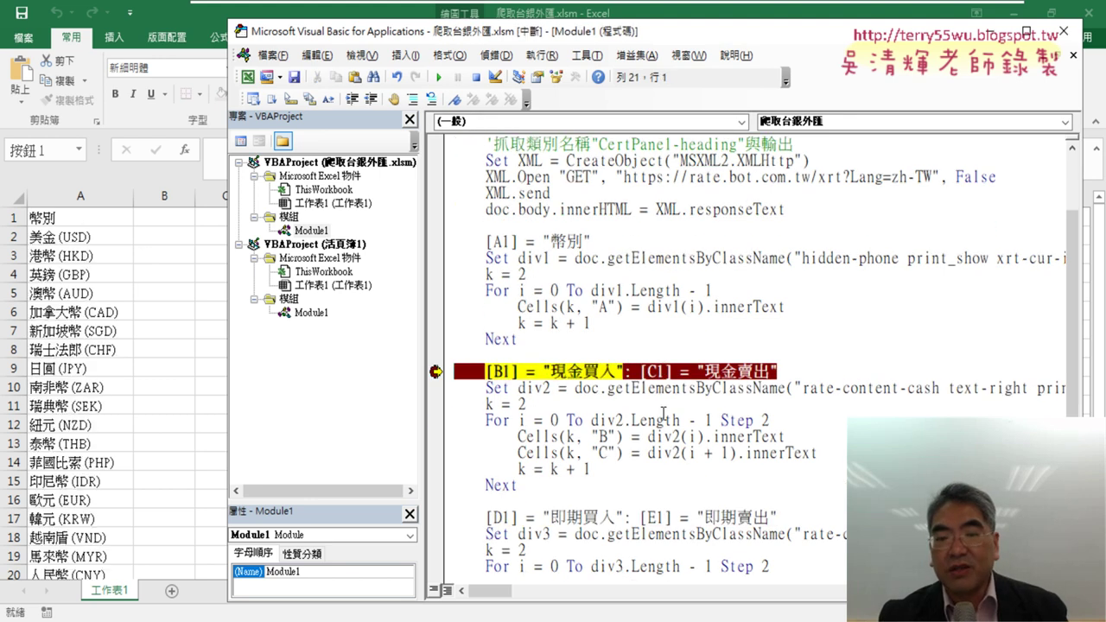
scroll(664, 409, "down", 1)
scroll(637, 352, "down", 2)
scroll(561, 248, "up", 1)
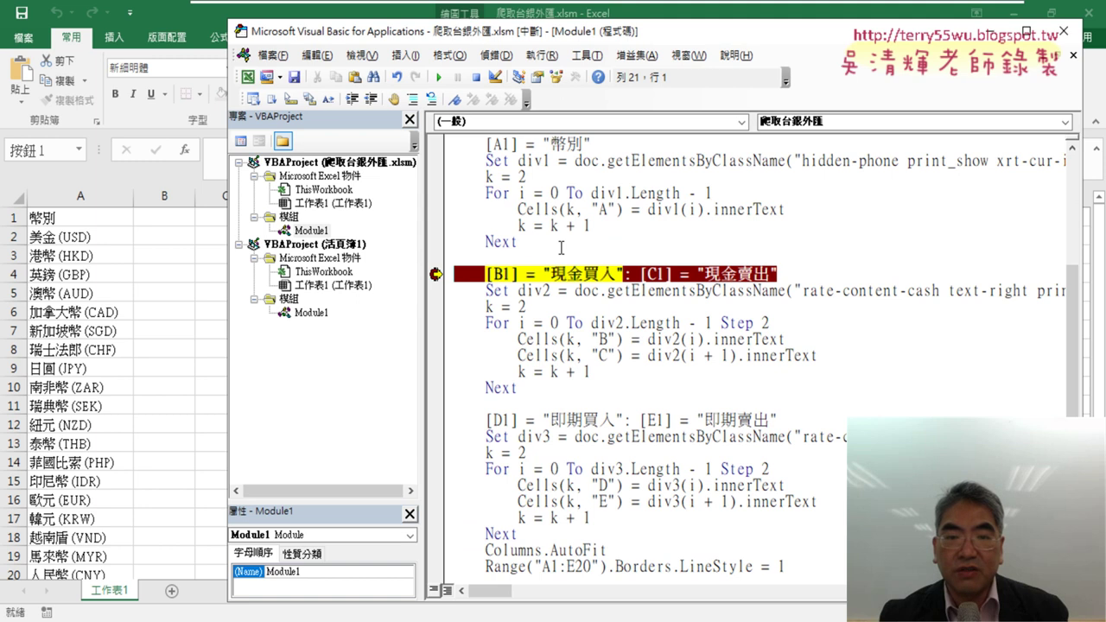
scroll(561, 248, "up", 1)
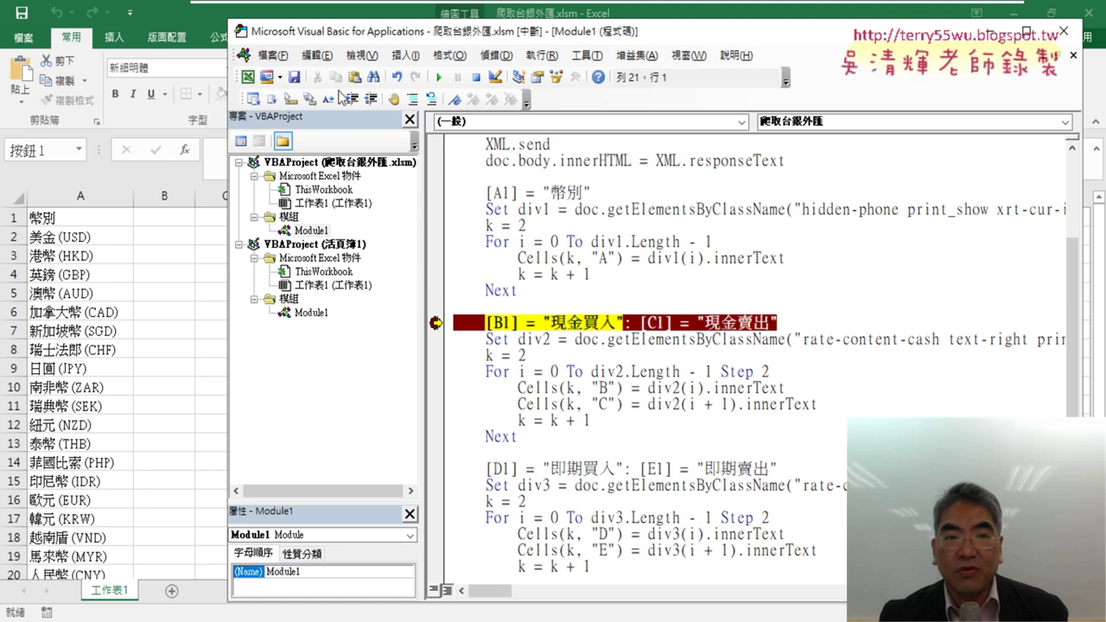
left_click_drag(383, 38, 457, 50)
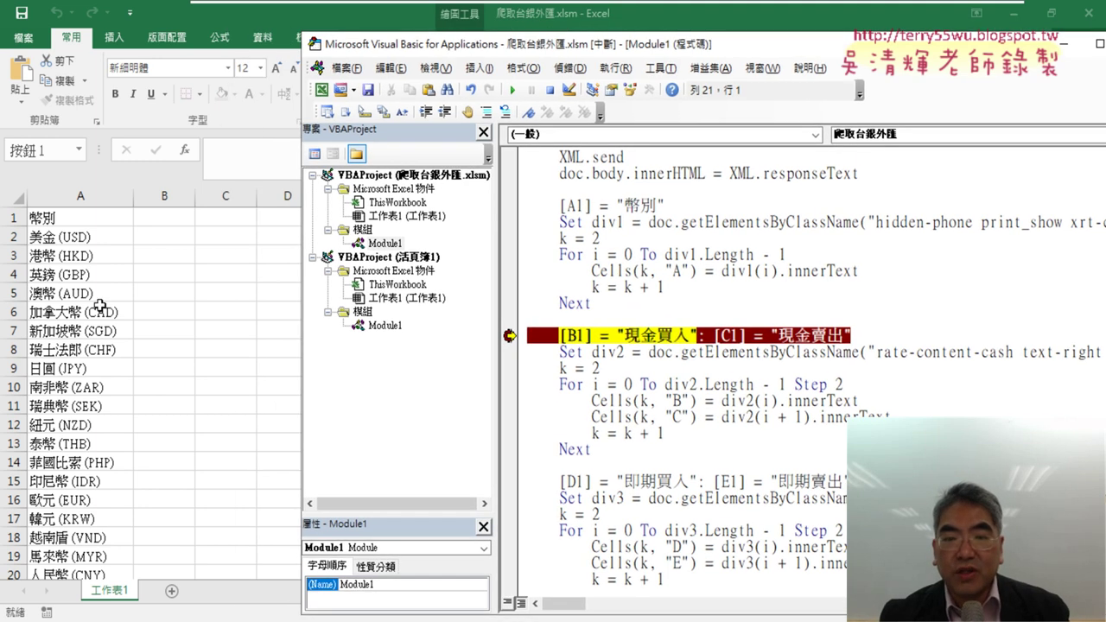
scroll(664, 366, "down", 2)
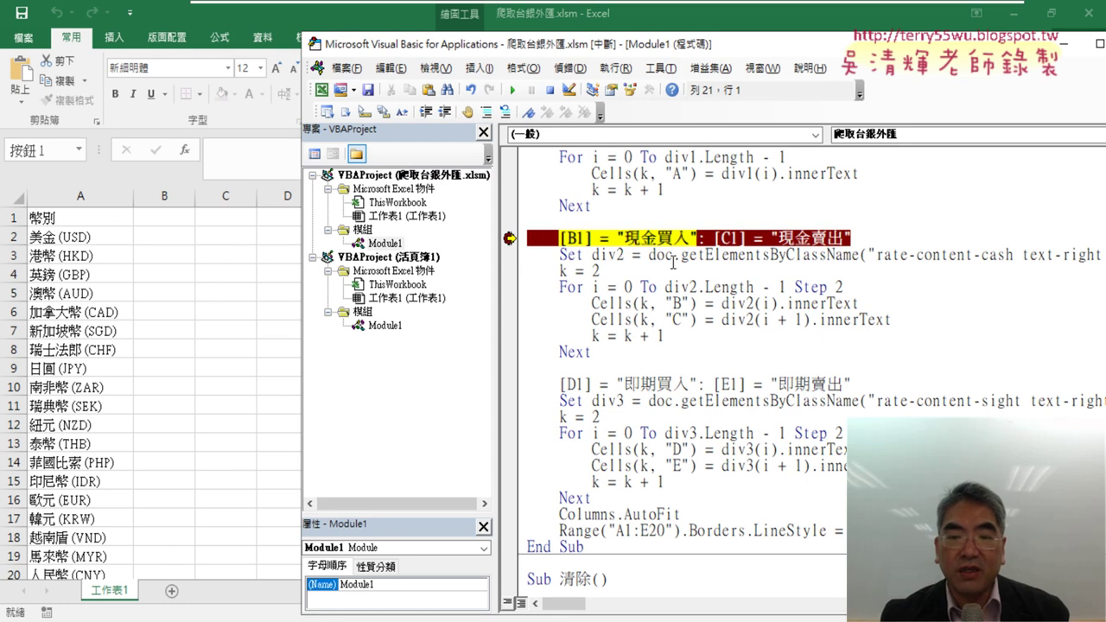
Step with F8 through the B1, C1 and Set div2 lines, then check div2's contents
key("F8")
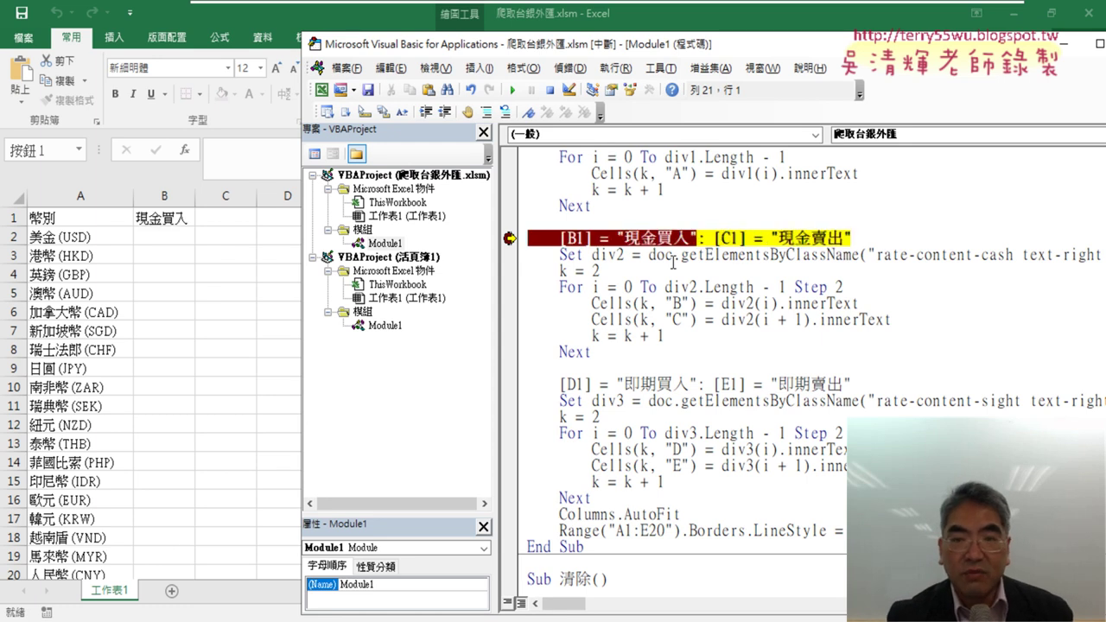
key("F8")
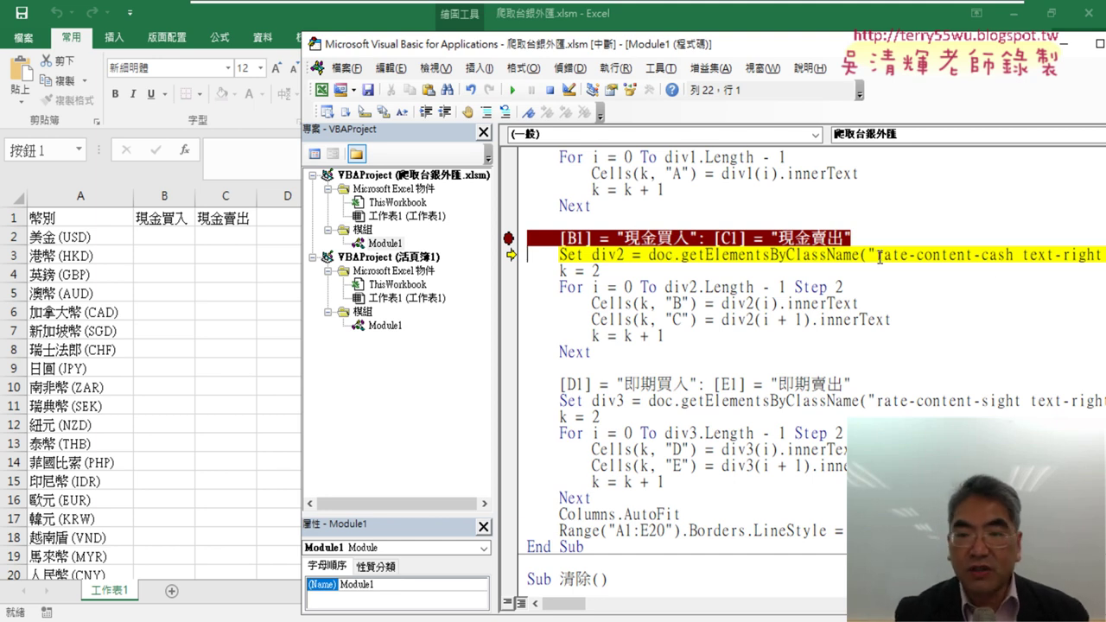
key("F8")
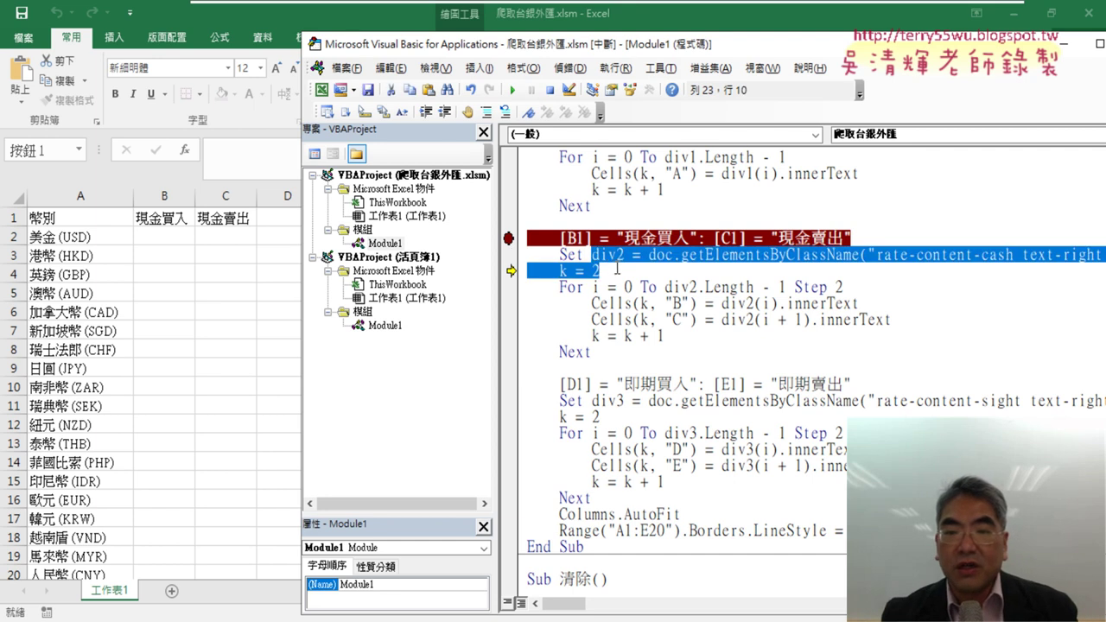
left_click_drag(591, 257, 623, 257)
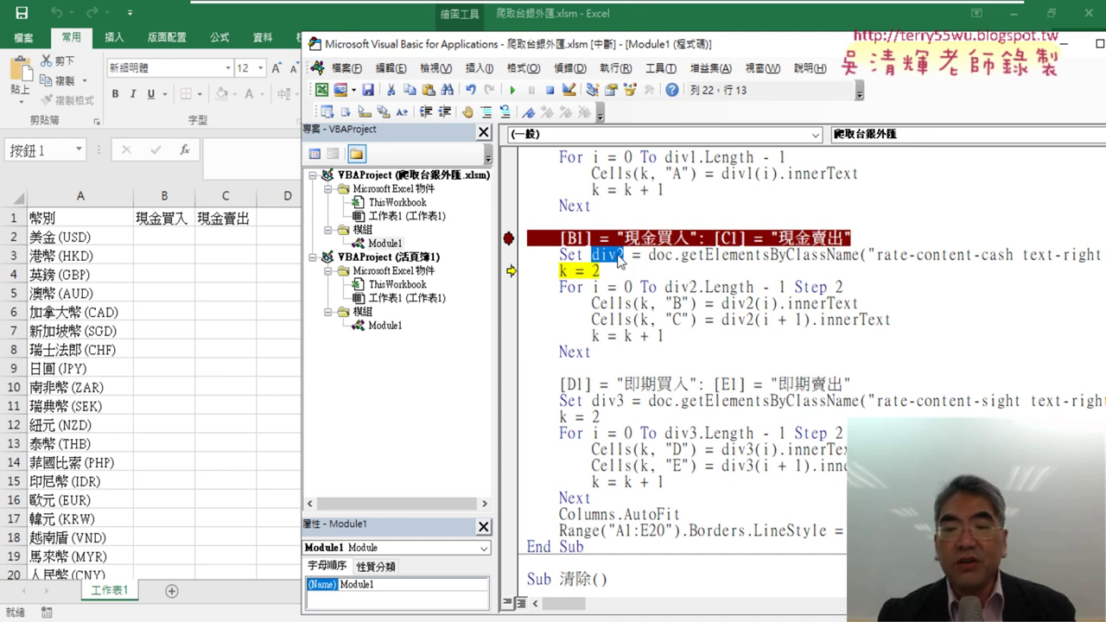
left_click(626, 287)
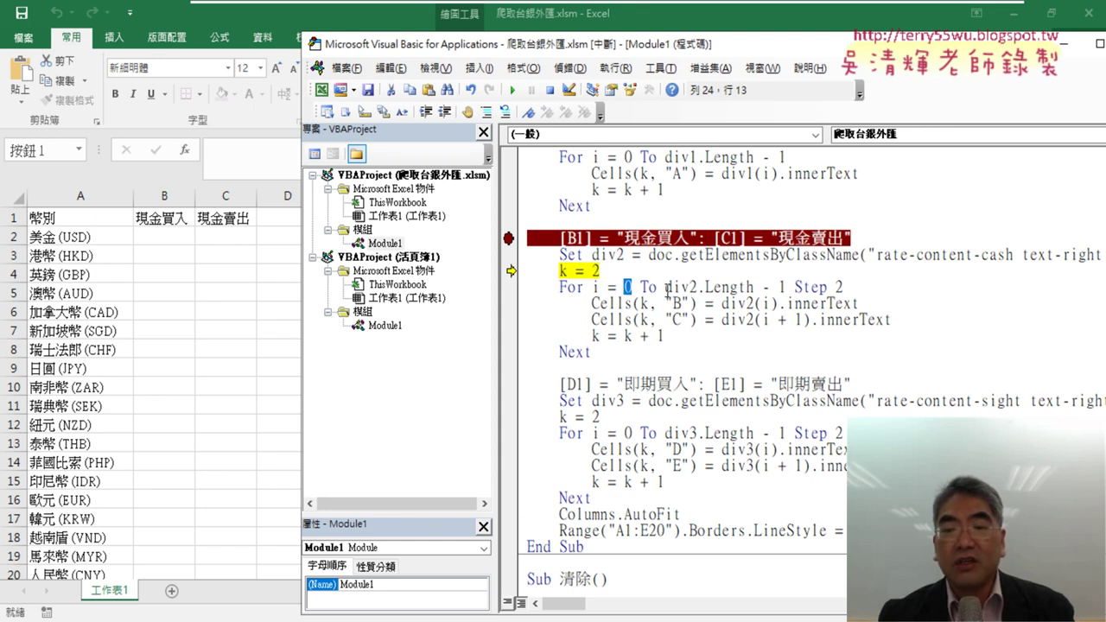
Highlight the loop's div2.Length - 1 bound, its Step 2 increment and the column B value
left_click_drag(665, 288, 787, 285)
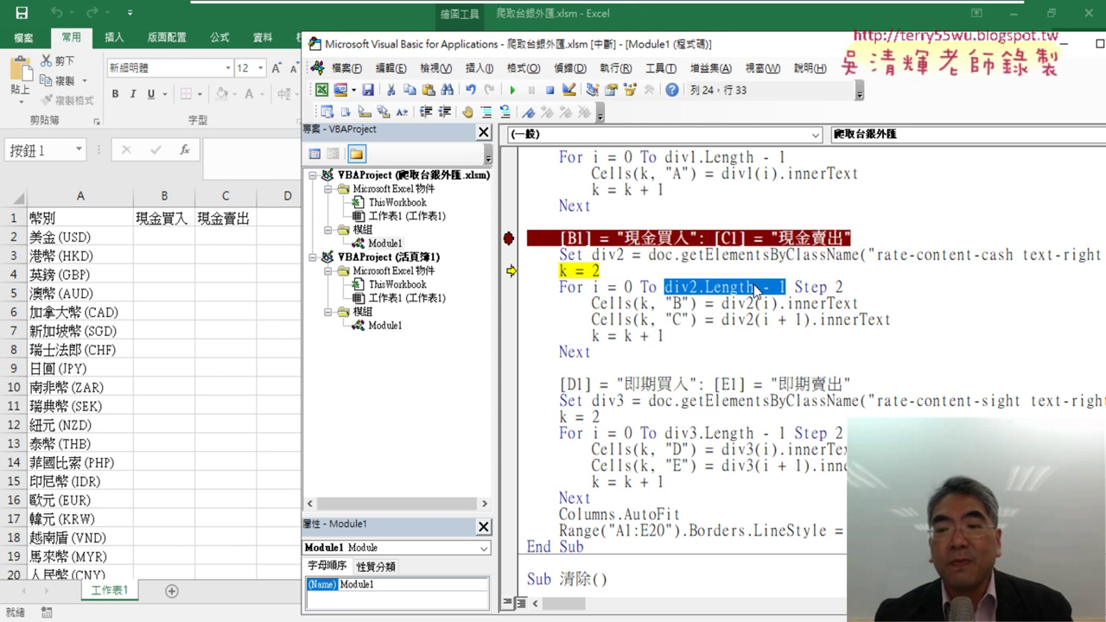
left_click_drag(845, 287, 795, 287)
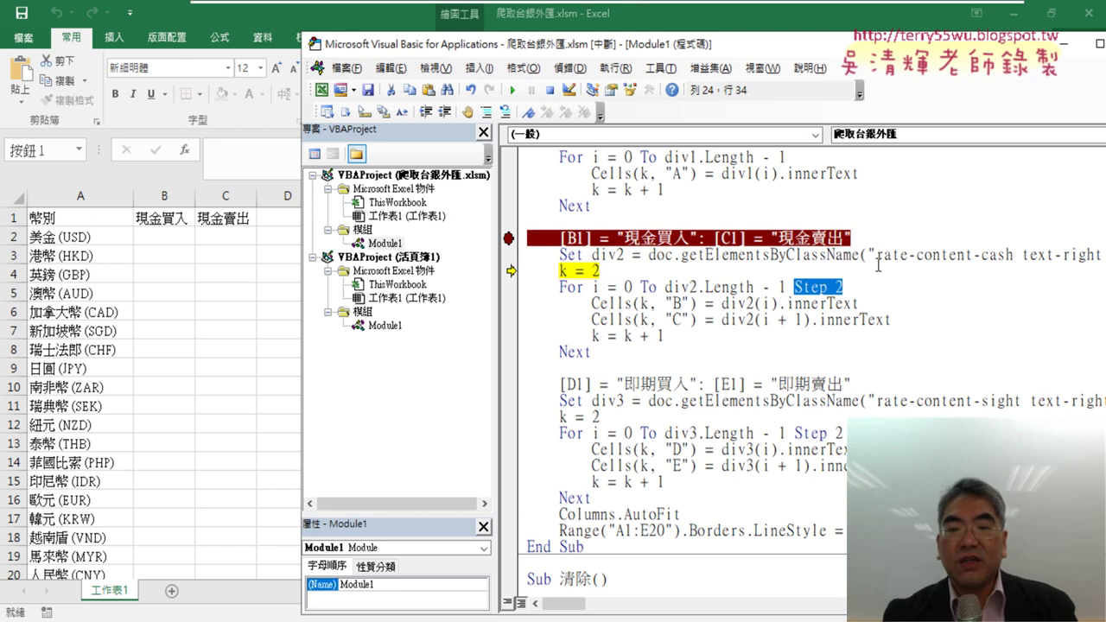
left_click_drag(858, 304, 720, 304)
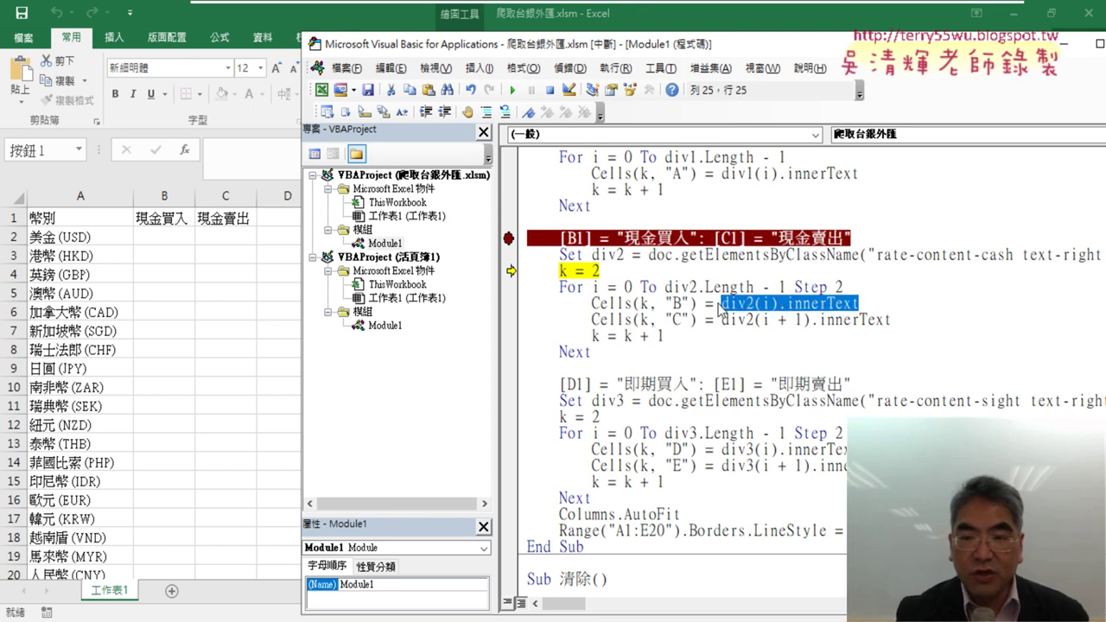
Step through the loop with F8 to write the USD cash rates 30.89 and 31.56 into row 2
key("F8")
key("F8")
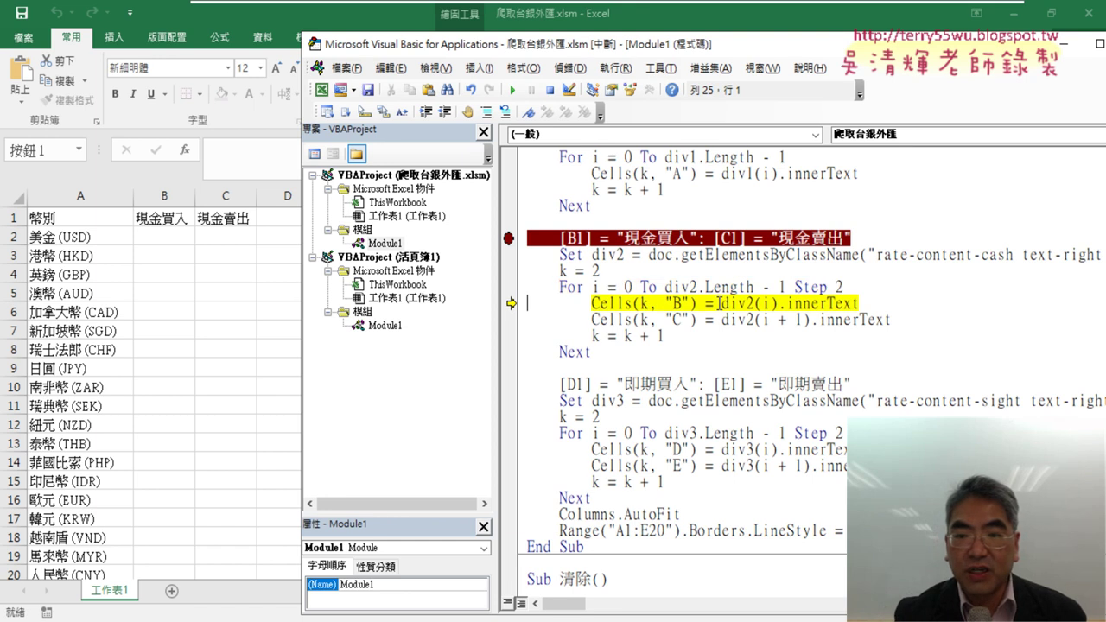
key("F8")
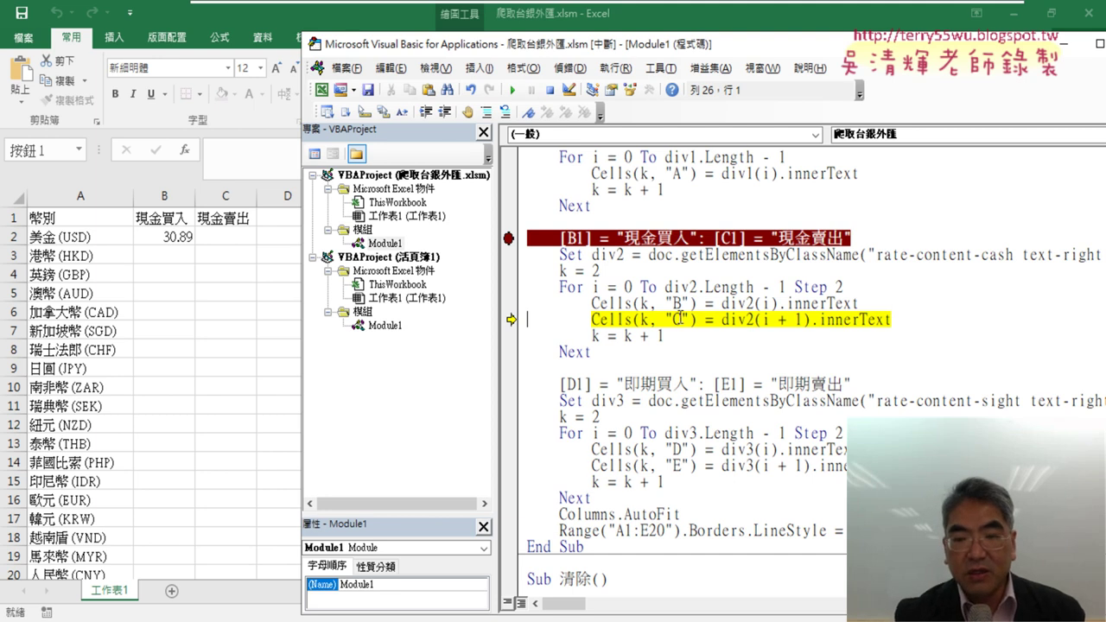
key("F8")
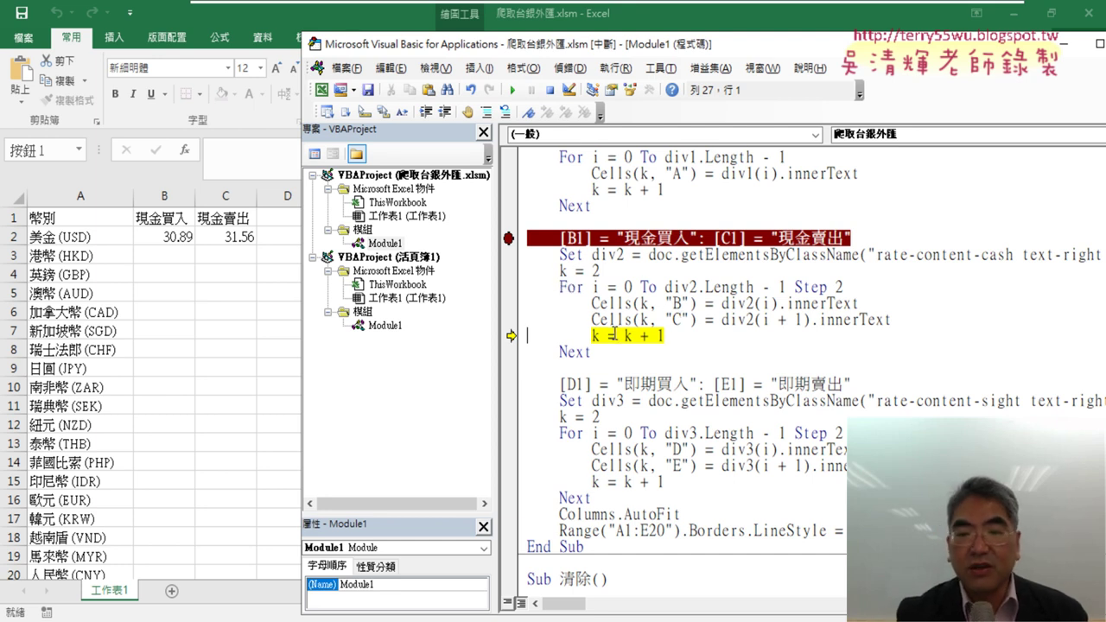
key("F8")
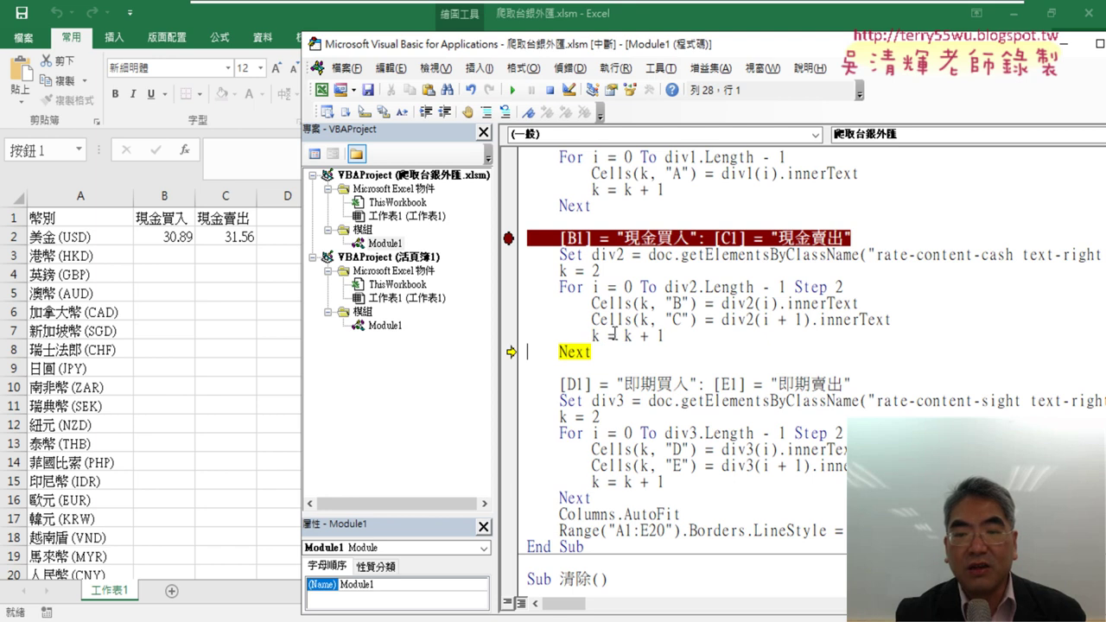
key("F8")
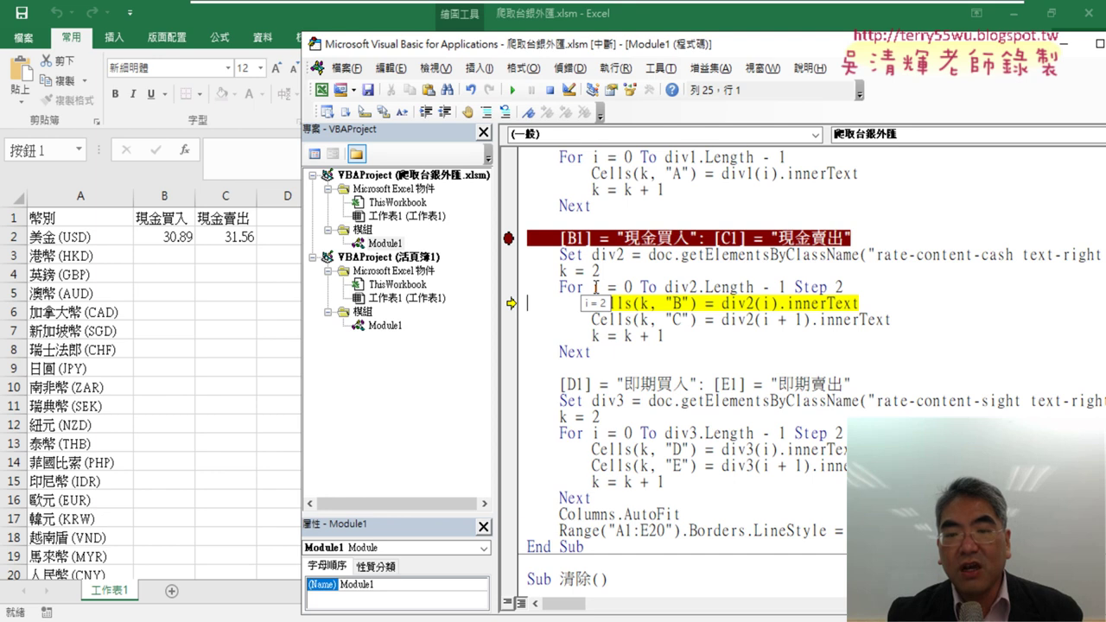
Point out Step 2 again and keep stepping to fill HKD cash rates 3.846 and 4.05 in row 3
left_click_drag(847, 288, 791, 287)
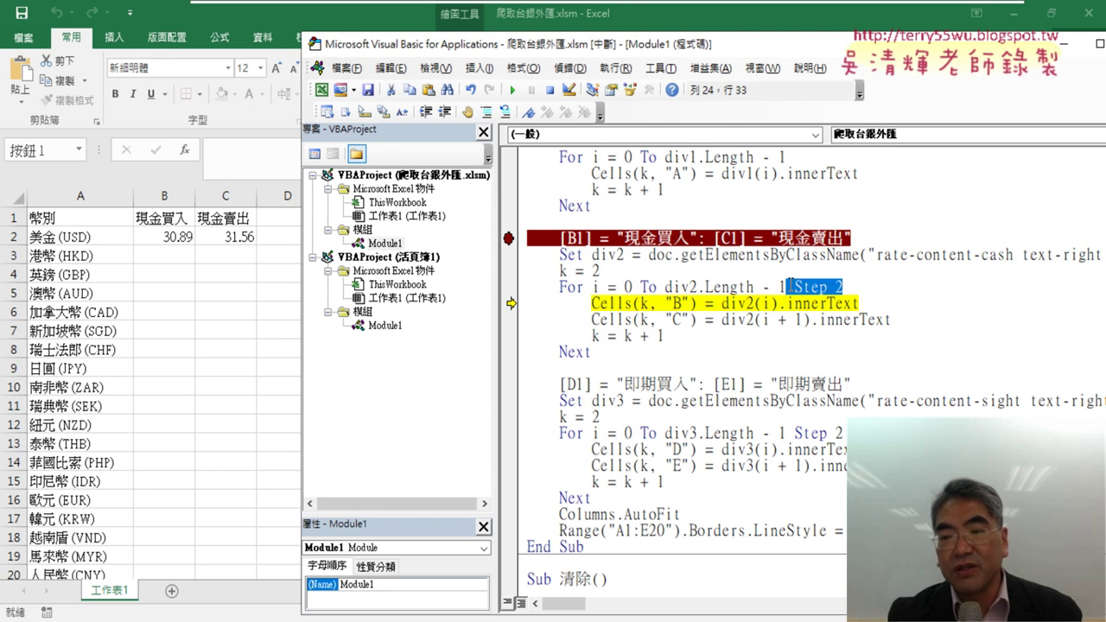
mouse_move(596, 289)
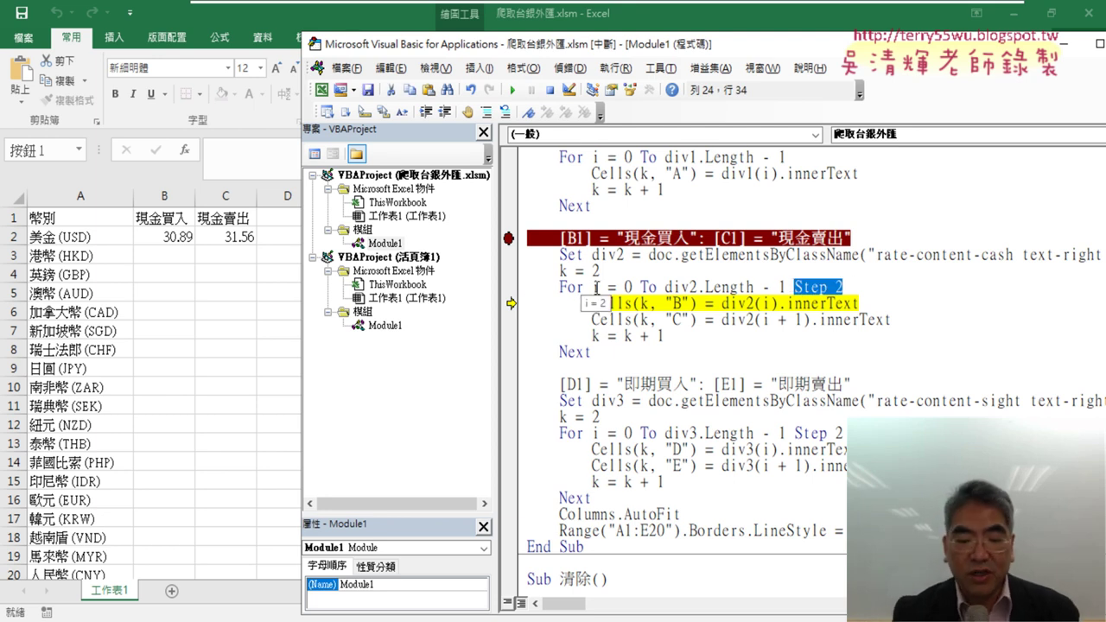
key("F8")
key("F8")
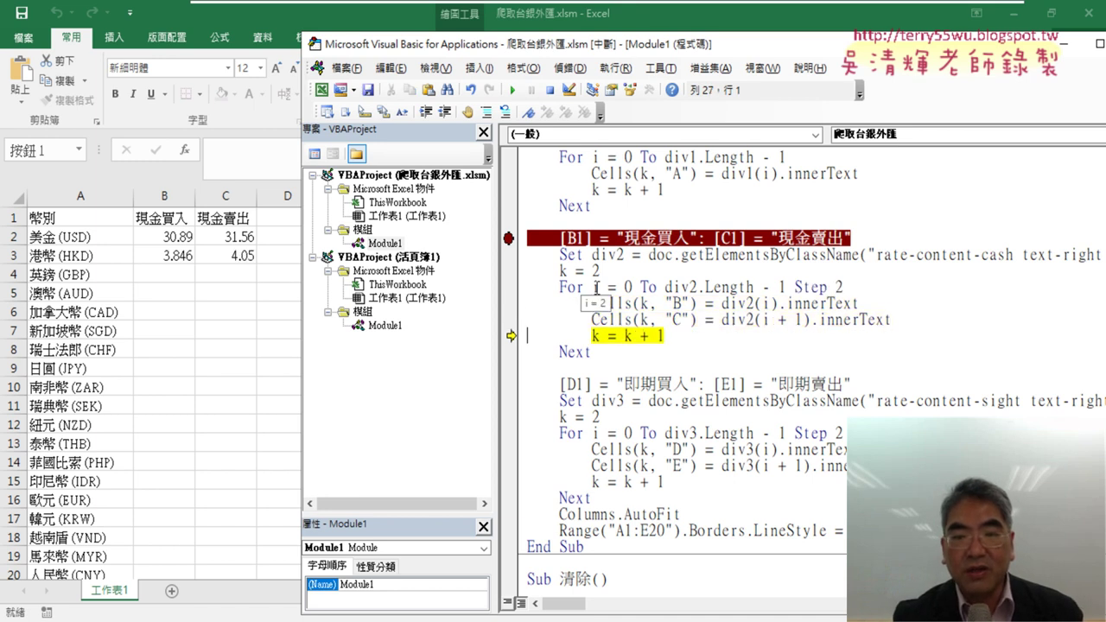
key("F8")
key("F8")
key("F8")
key("F8")
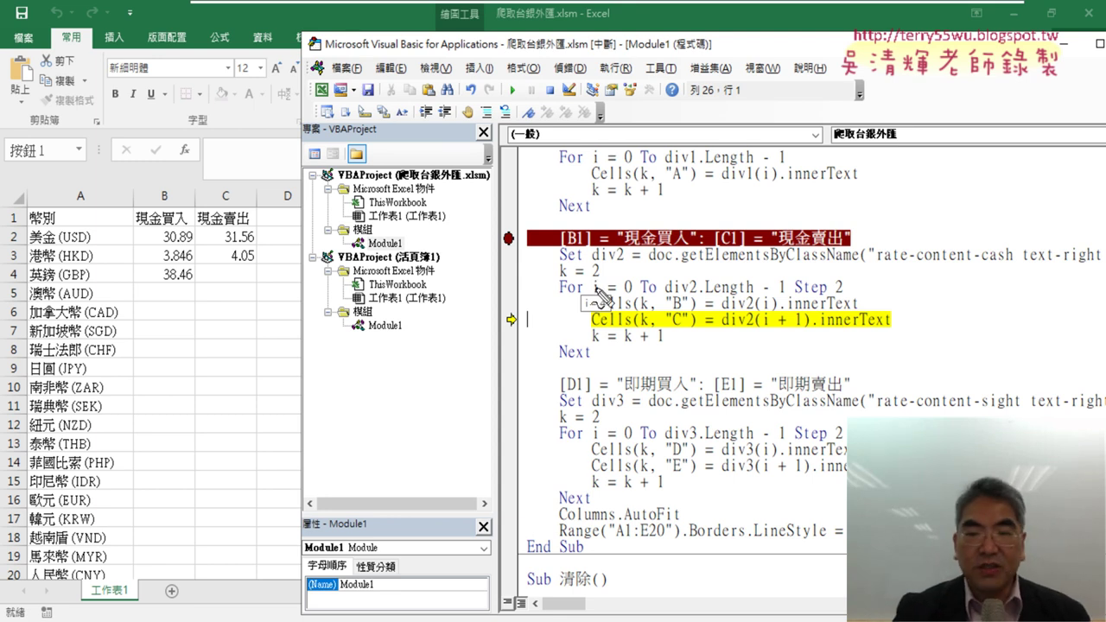
mouse_move(628, 275)
left_mouse_down()
mouse_move(593, 278)
mouse_move(624, 264)
left_mouse_up()
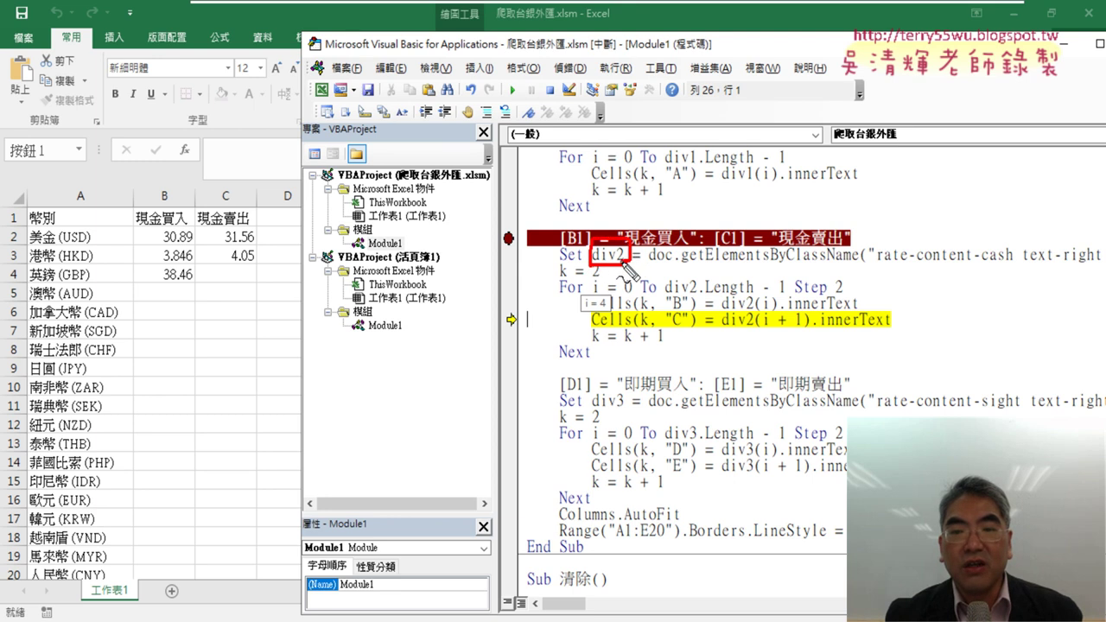
left_click_drag(597, 263, 623, 272)
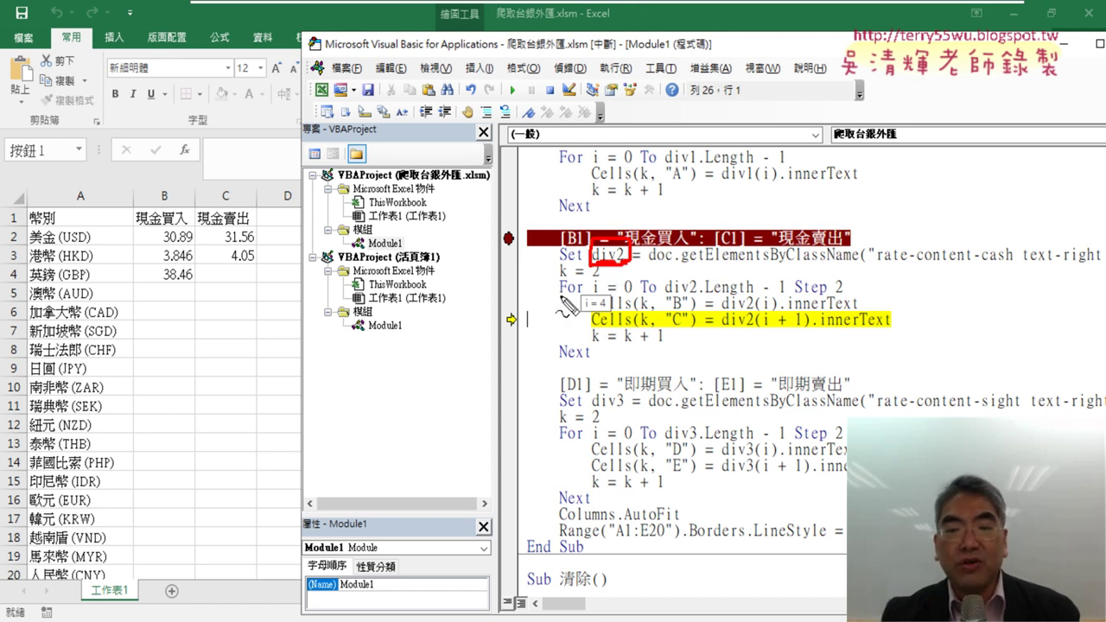
left_click_drag(560, 293, 582, 296)
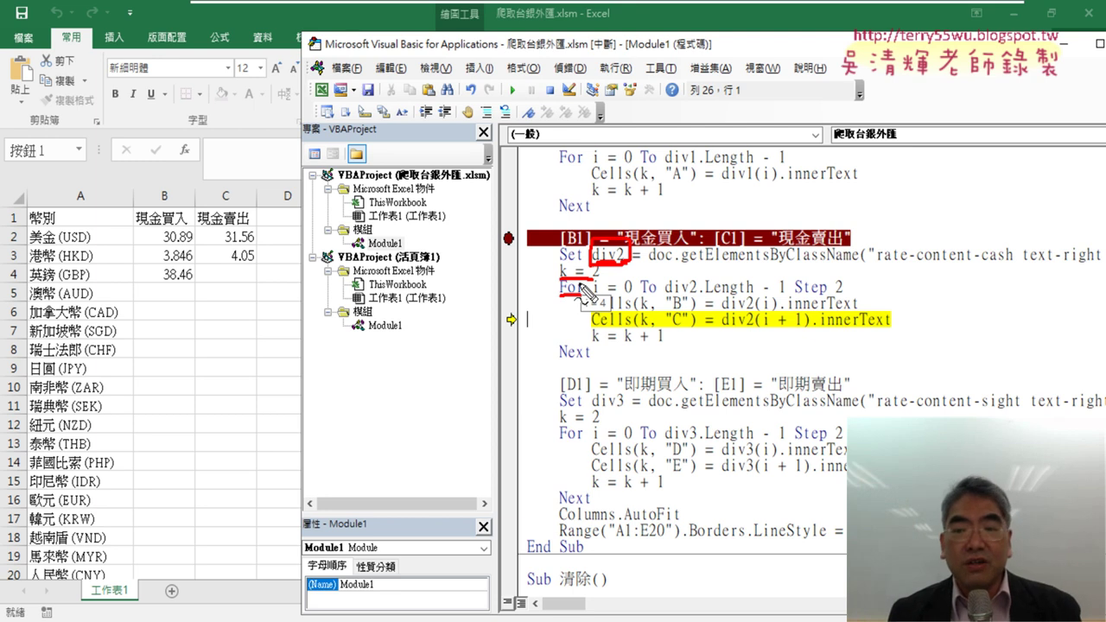
key("Escape")
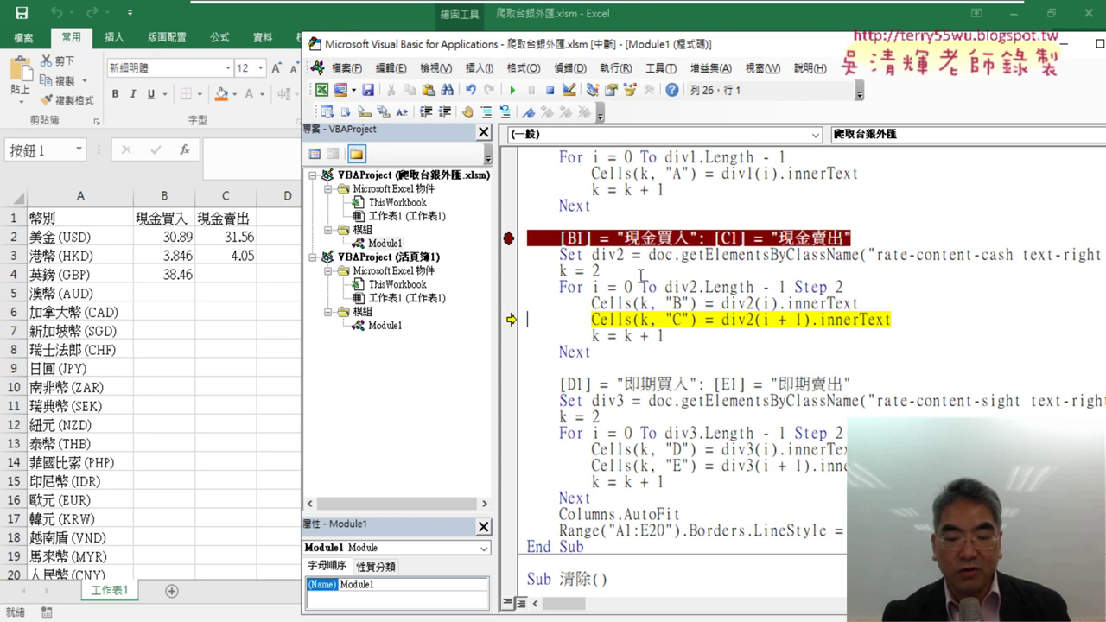
Step through more iterations with F8, putting 40.58 in C4 and AUD through JPY rates in rows 5–9
key("F8")
key("F8")
key("F8")
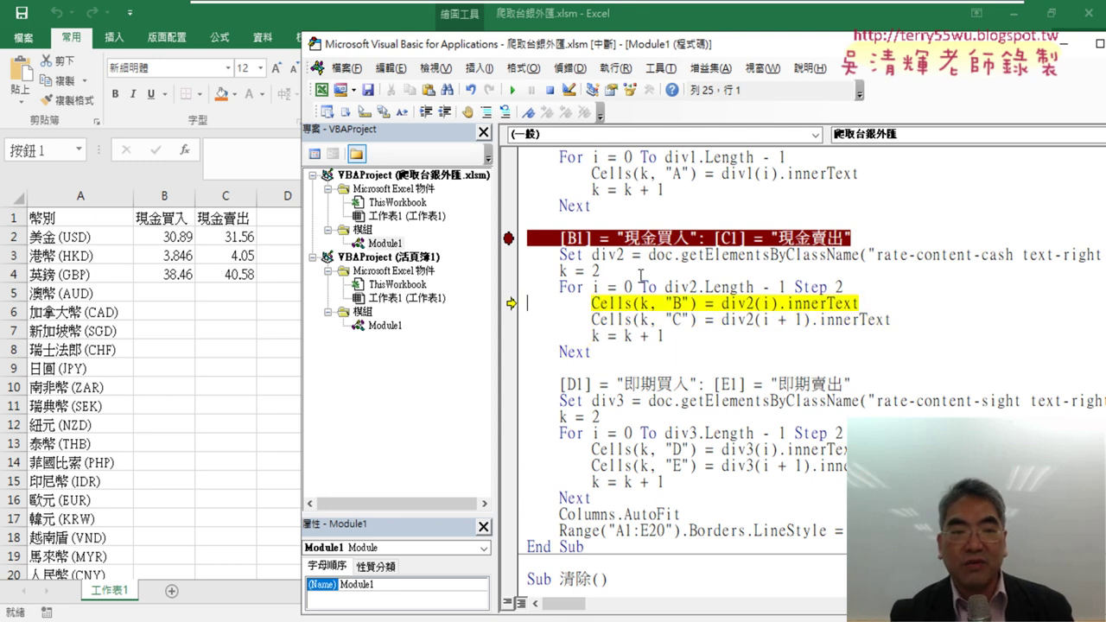
key("F8")
key("F8")
key("F8")
key("F8")
key("F8")
key("F8")
key("F8")
key("F8")
key("F8")
key("F8")
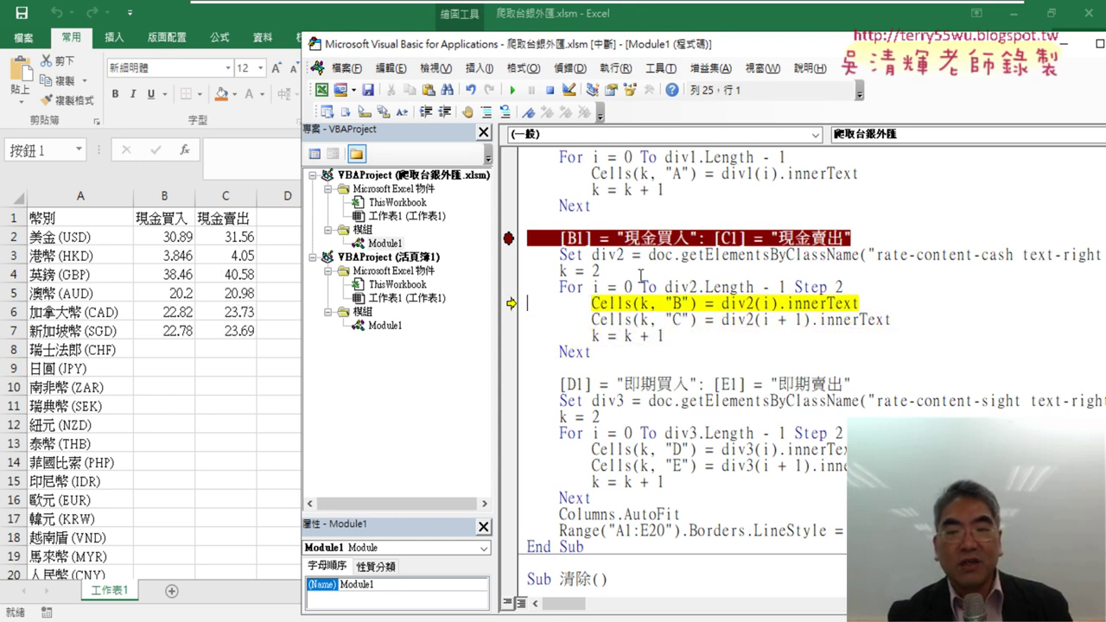
key("F8")
key("F8")
key("F8")
key("F8")
key("F8")
key("F8")
key("F8")
key("F8")
key("F8")
key("F8")
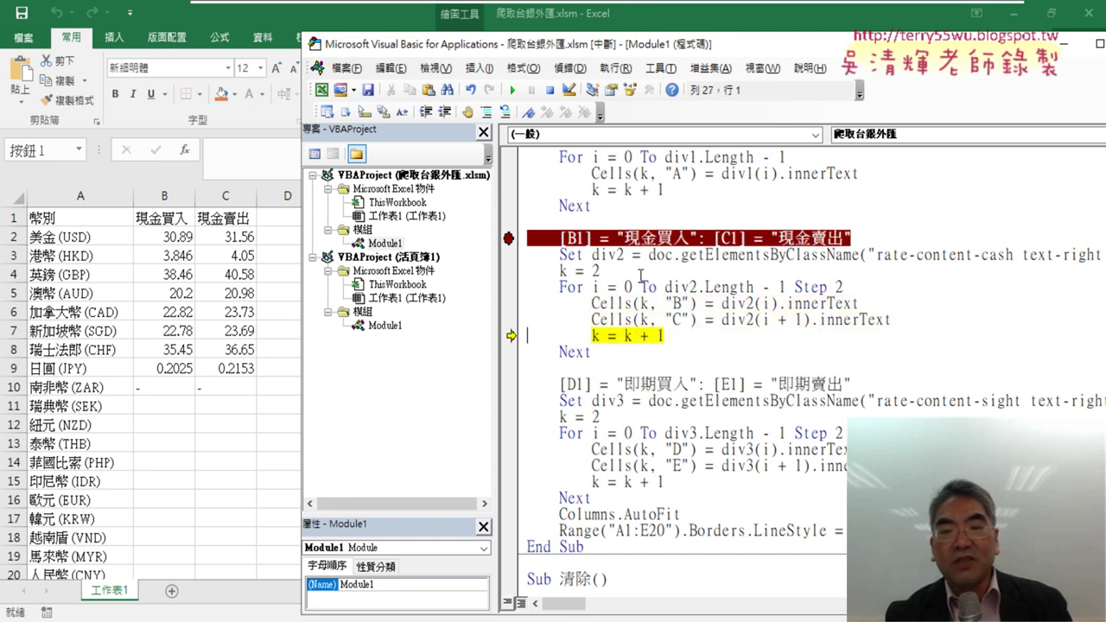
key("F8")
key("F8")
key("F8")
key("F8")
key("F8")
key("F8")
key("F8")
key("F8")
key("F8")
key("F8")
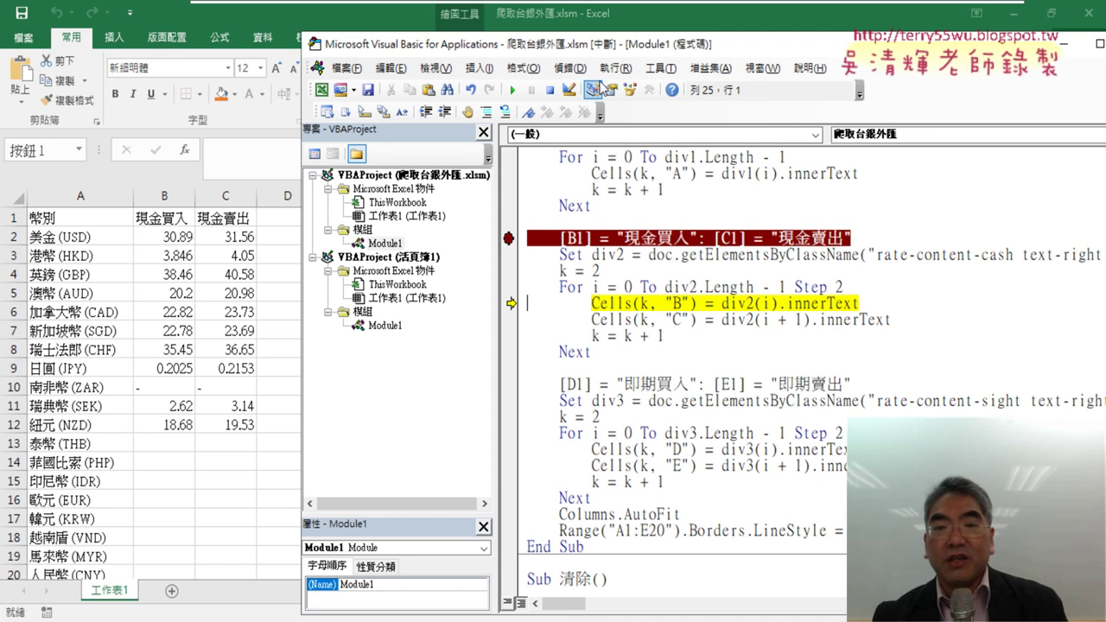
left_click(571, 68)
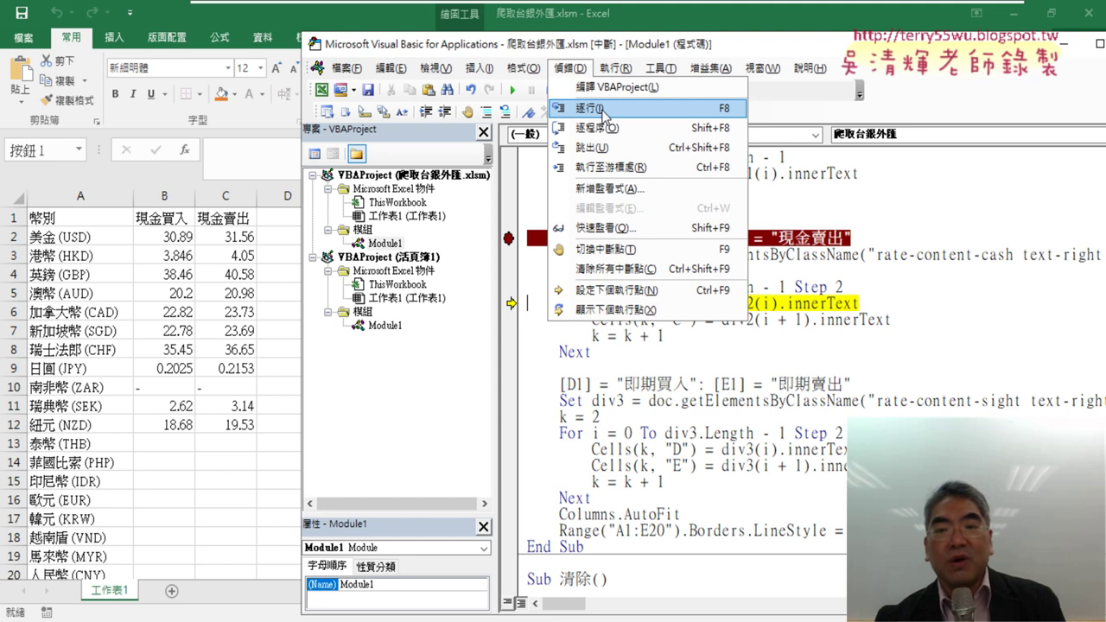
key("Escape")
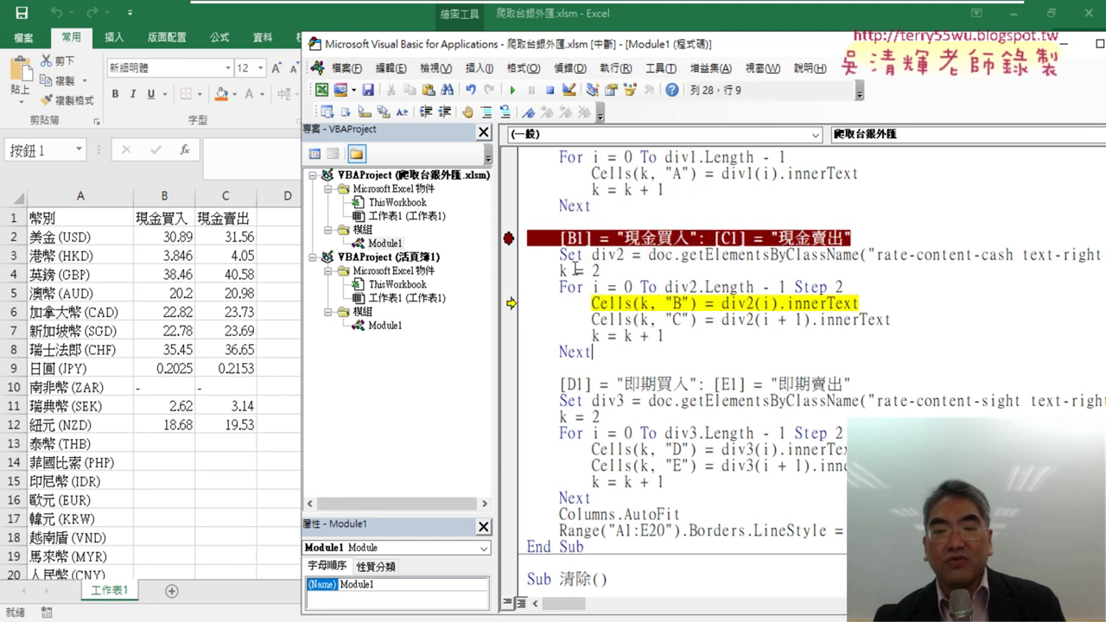
mouse_move(561, 269)
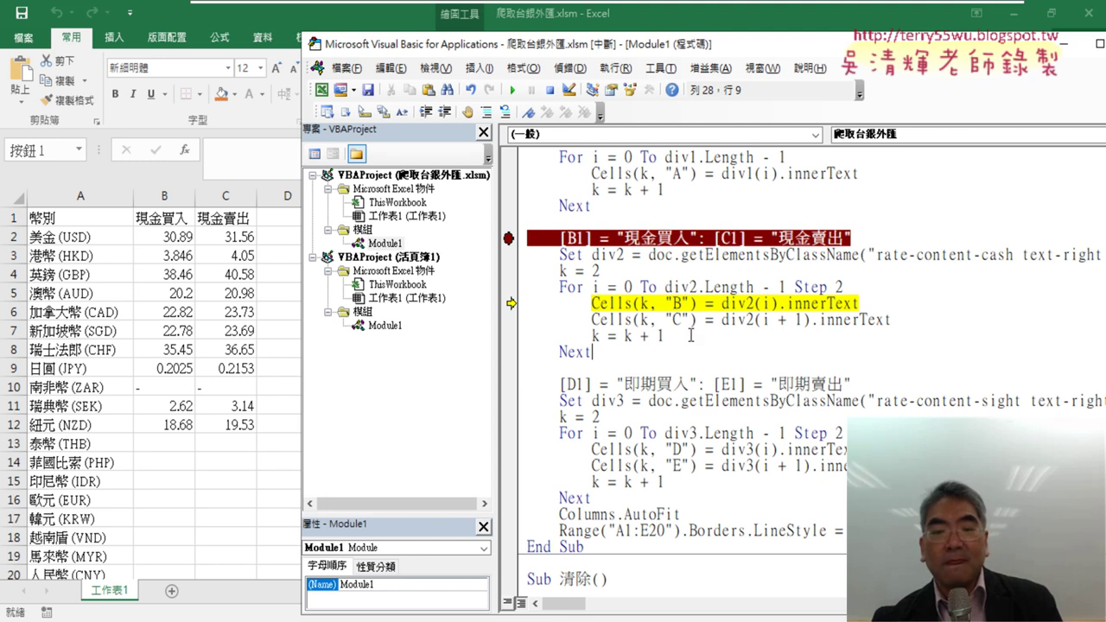
mouse_move(597, 287)
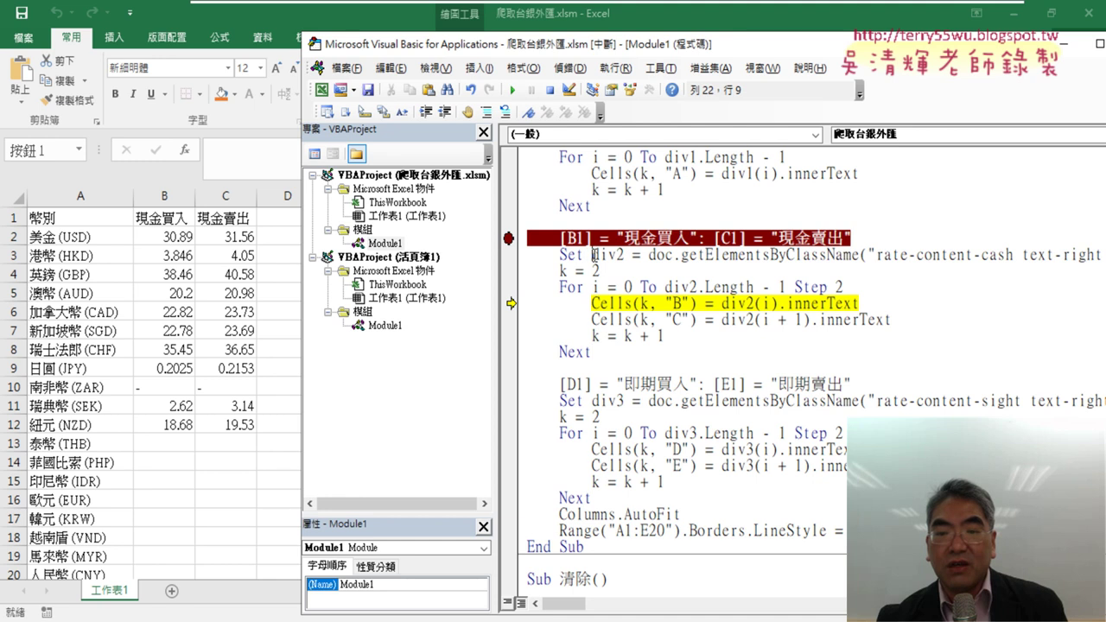
left_click_drag(593, 255, 624, 256)
mouse_move(615, 258)
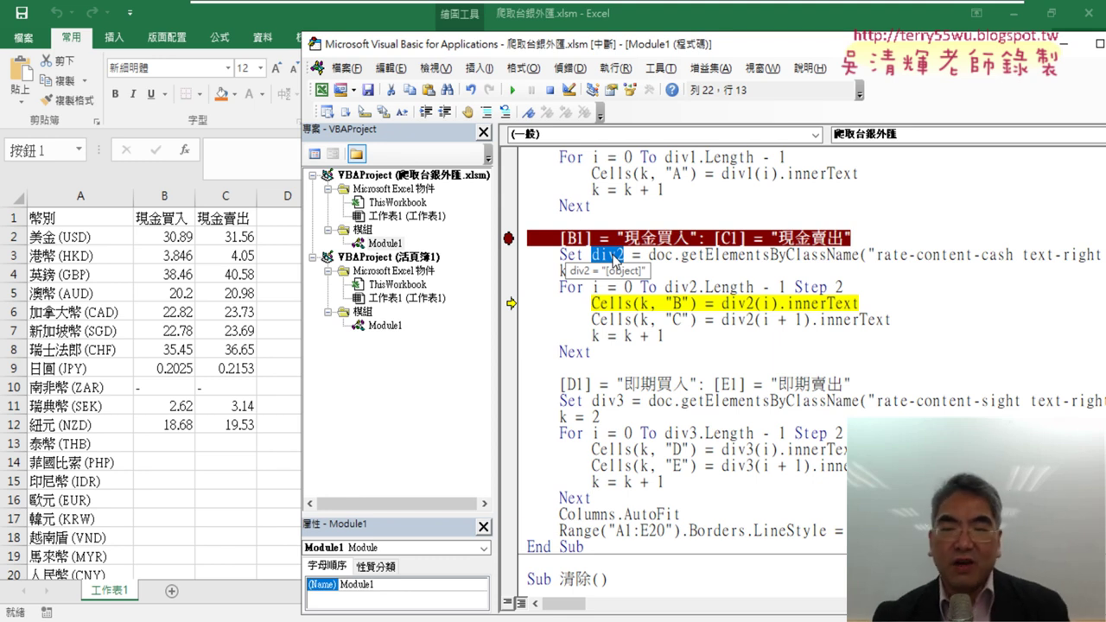
Right-click div2 in the Set div2 line to reach the Add Watch command
right_click(614, 256)
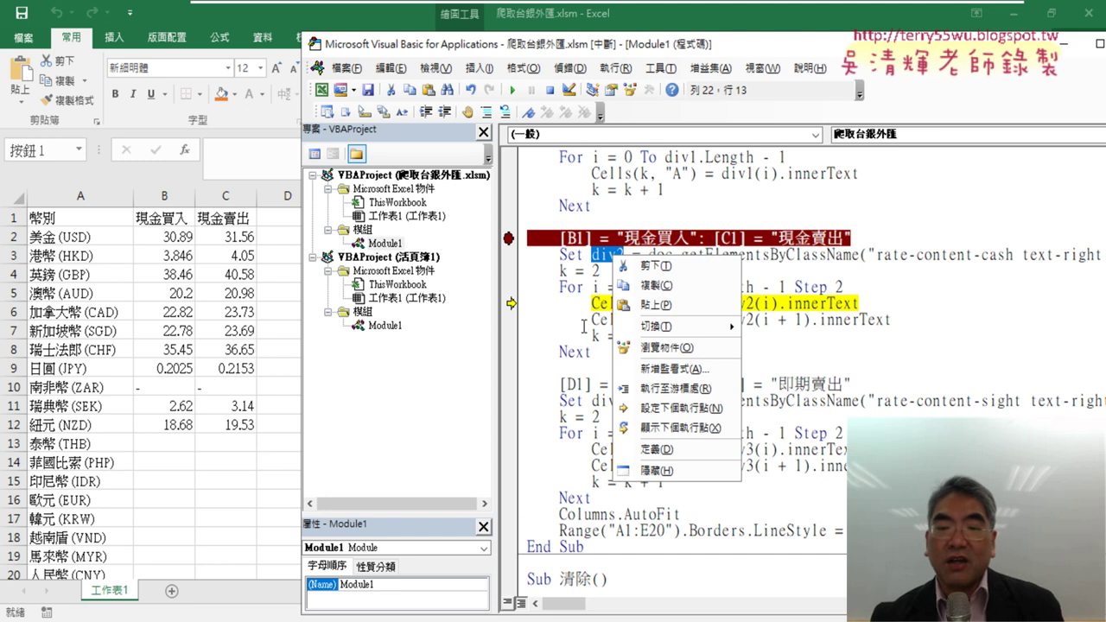
Add a watch on div2, expand it to its 38 HTMLTableCell items, and widen the watch pane
left_click(698, 370)
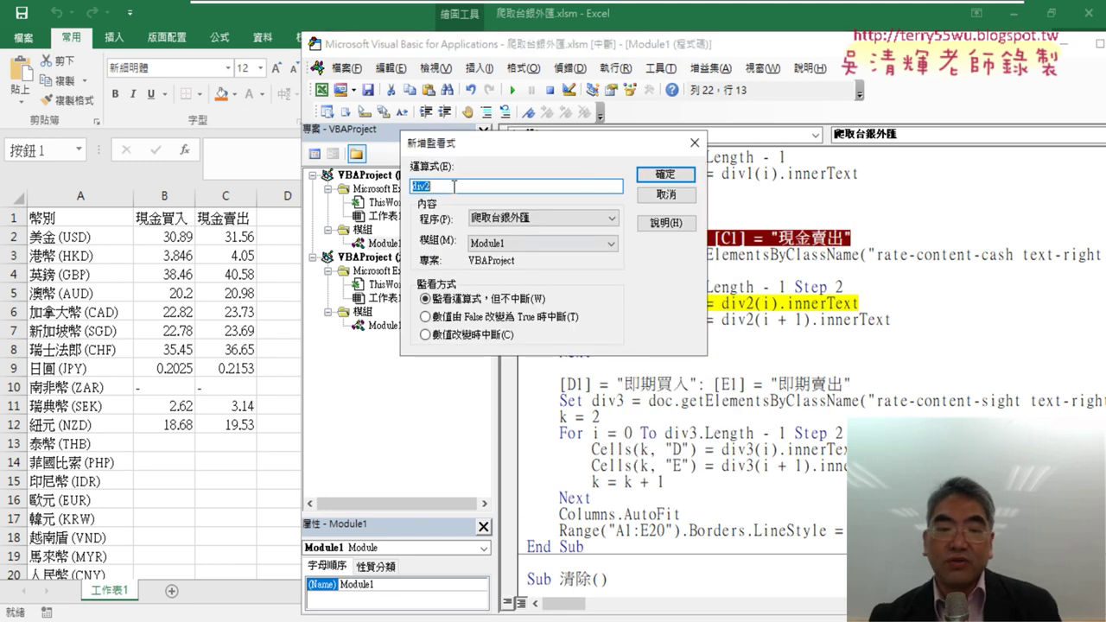
left_click(680, 176)
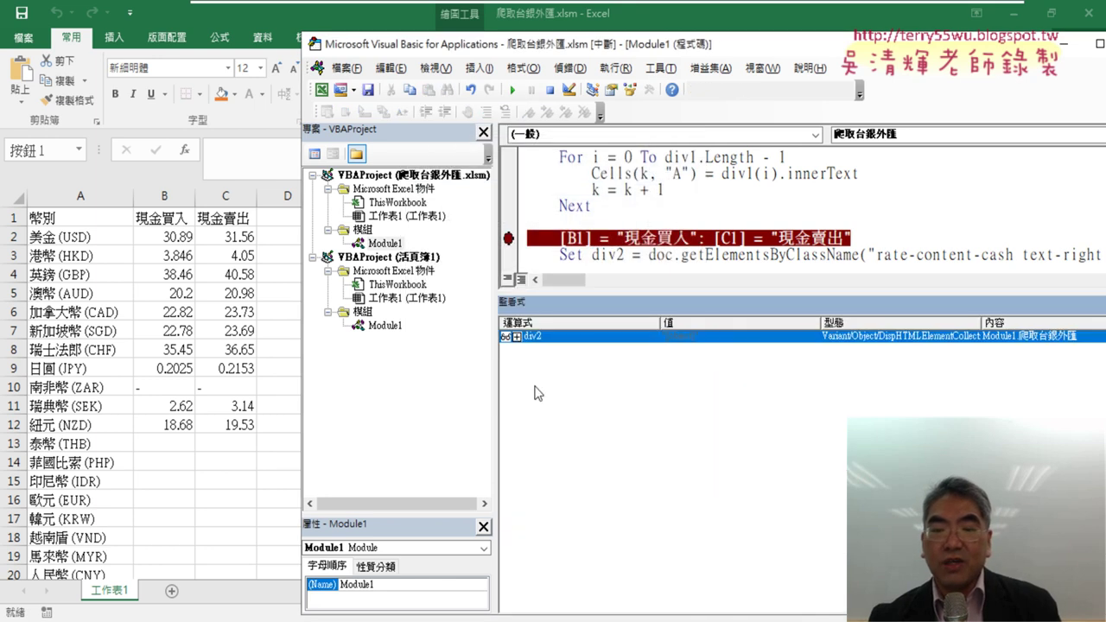
left_click(517, 338)
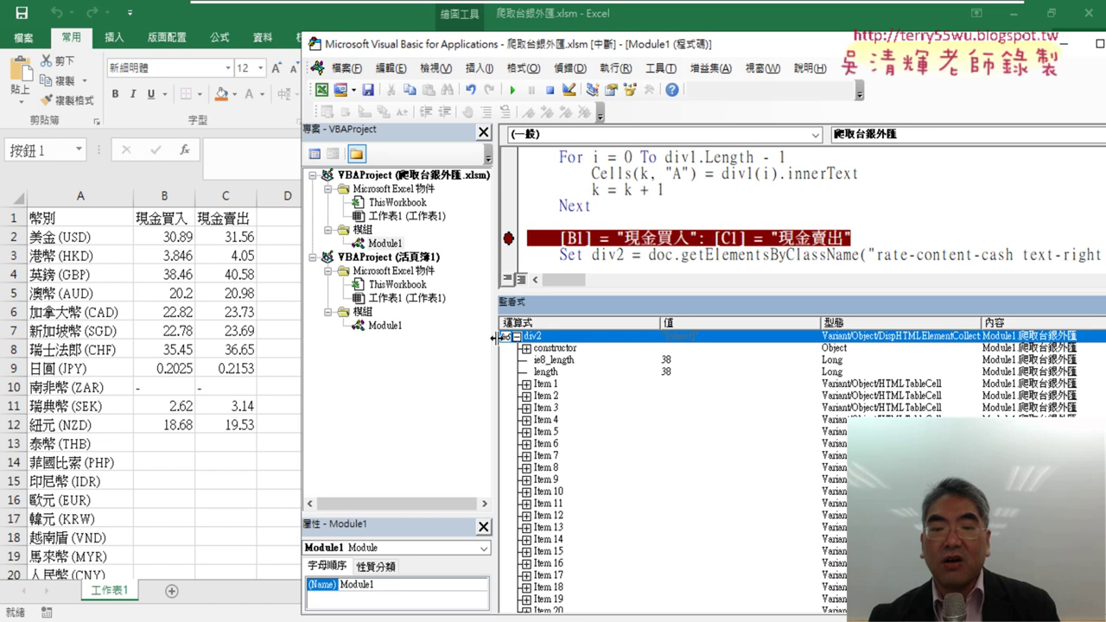
left_click_drag(496, 341, 415, 338)
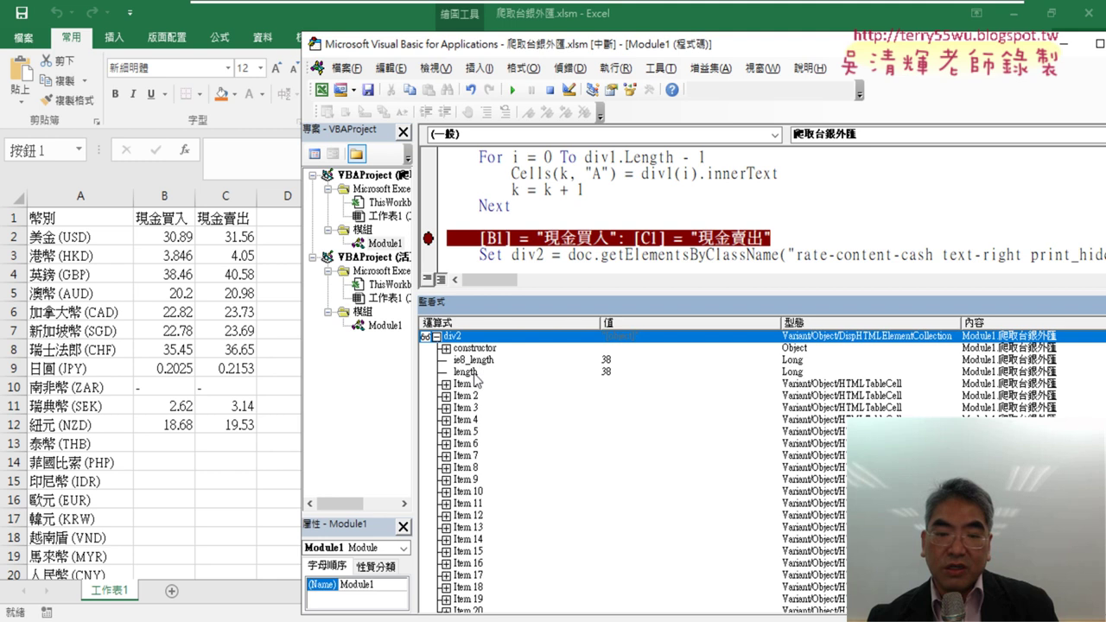
scroll(470, 395, "down", 6)
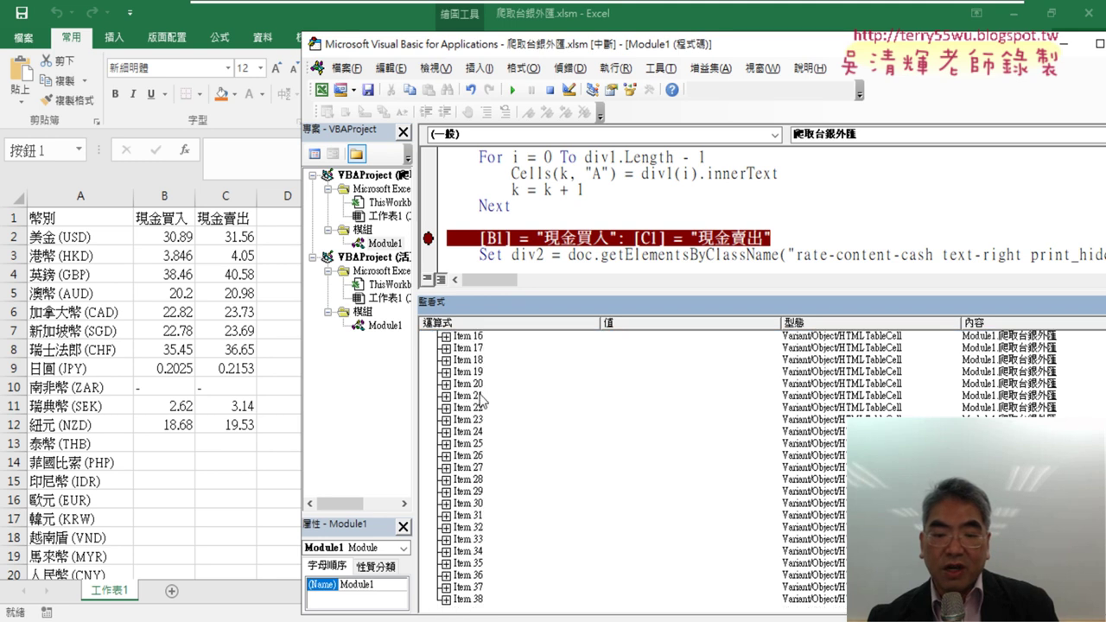
scroll(478, 355, "up", 6)
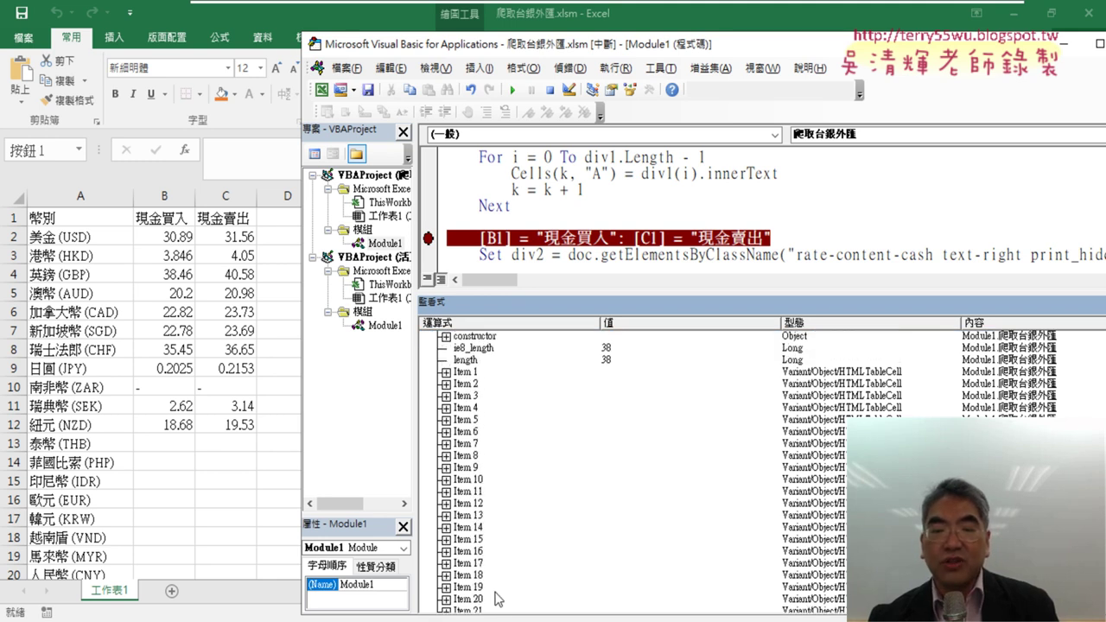
left_click(448, 337)
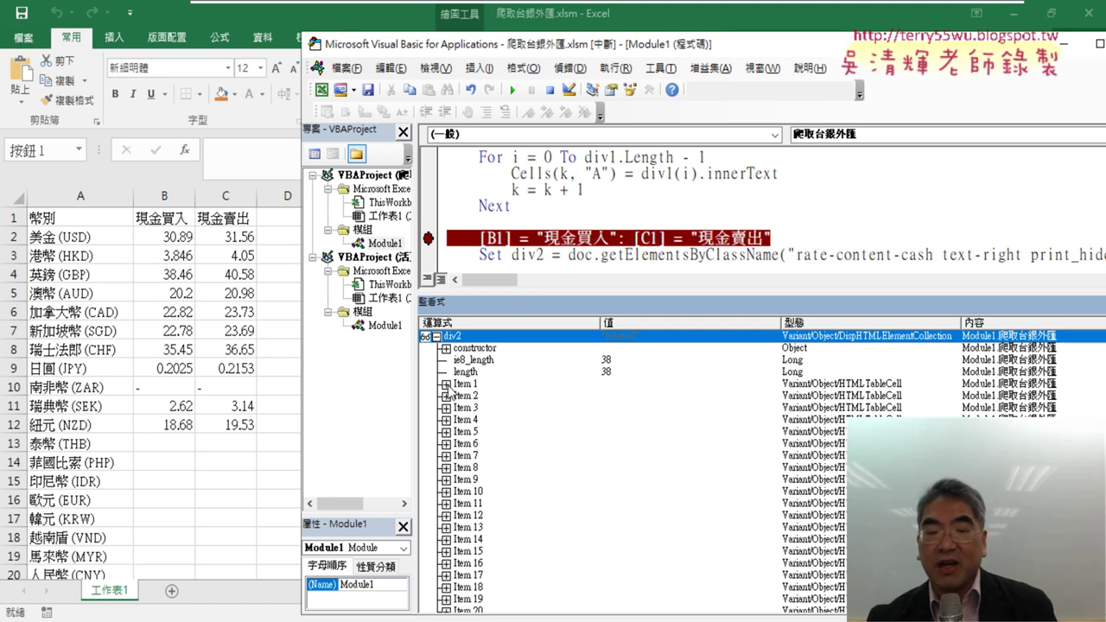
Expand div2's Item 1 in the Watch window and pick out its innerText value 30.89
left_click(447, 385)
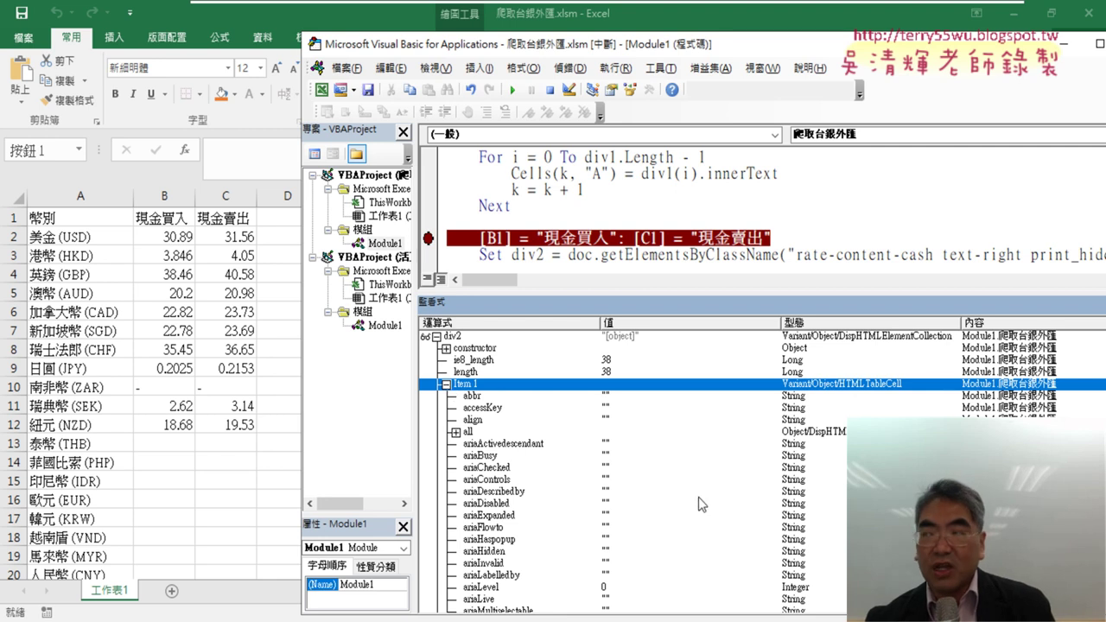
scroll(678, 491, "down", 1)
scroll(657, 484, "down", 1)
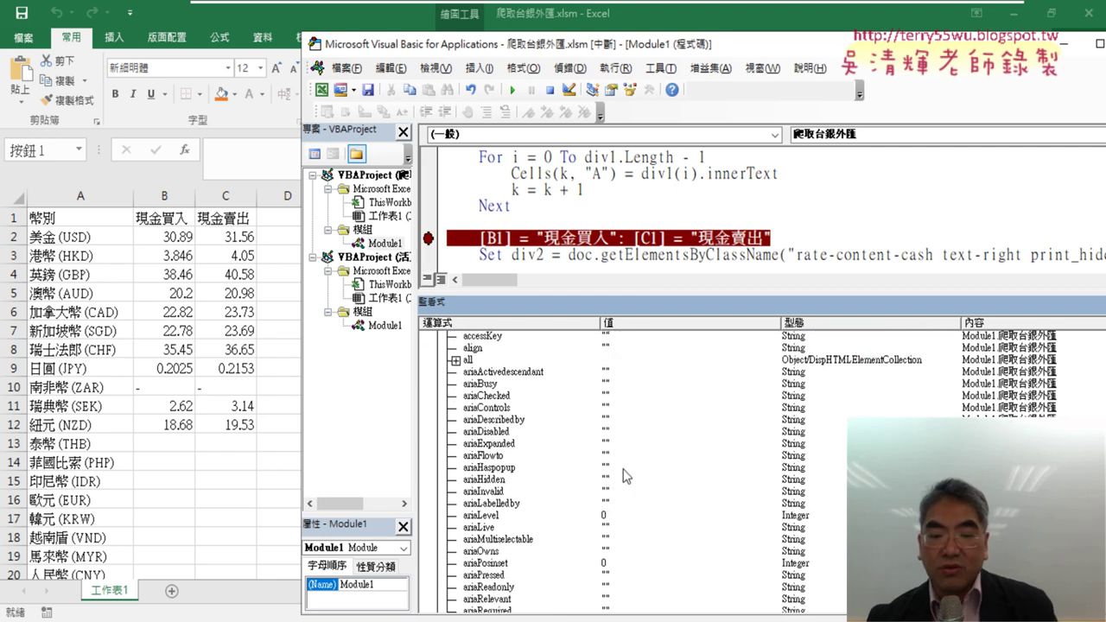
scroll(625, 475, "down", 4)
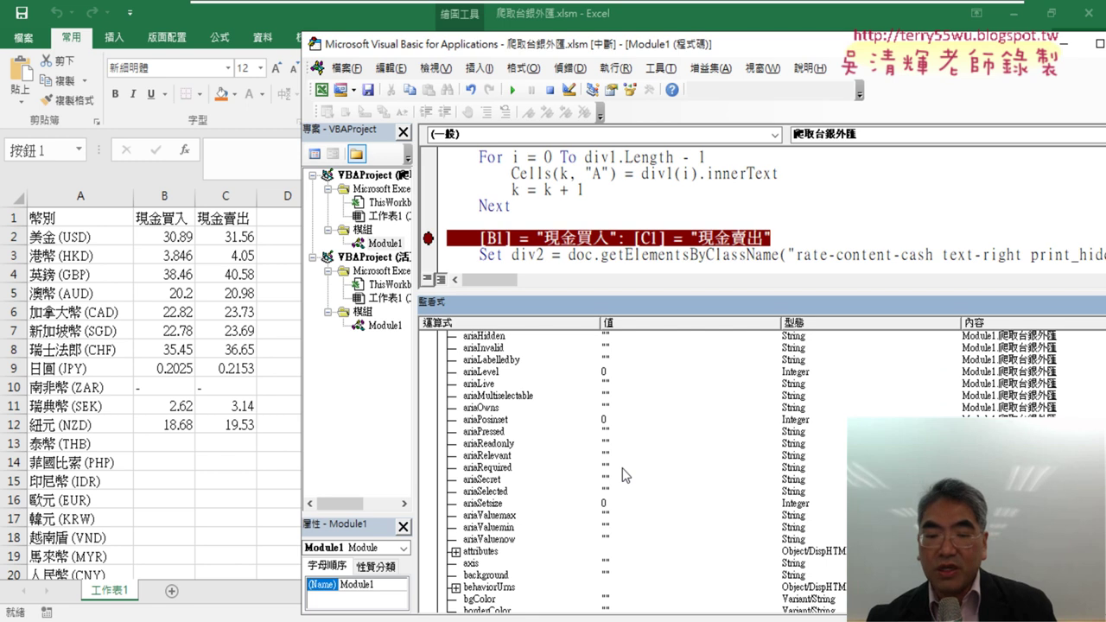
scroll(625, 475, "down", 3)
scroll(625, 475, "down", 2)
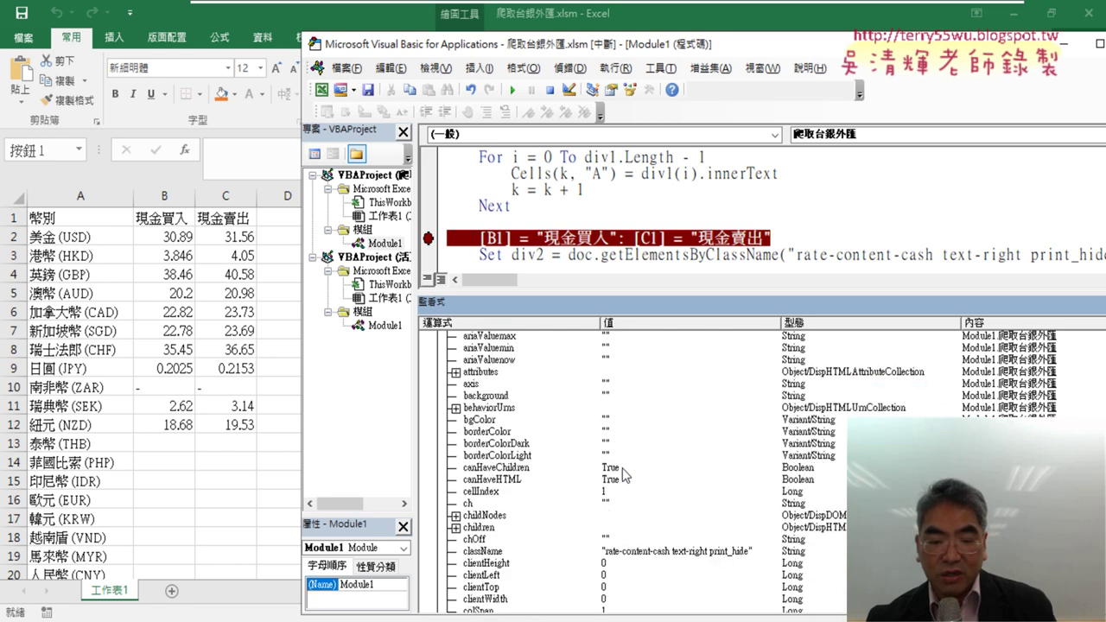
scroll(625, 474, "down", 2)
scroll(625, 474, "down", 2)
scroll(625, 475, "down", 1)
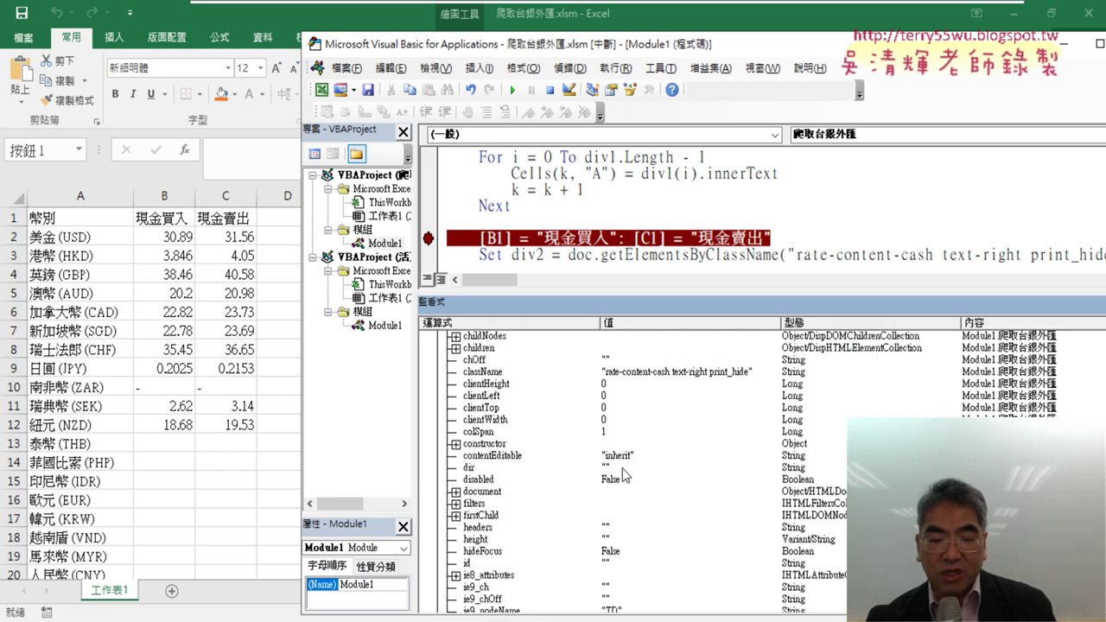
scroll(625, 474, "down", 1)
scroll(625, 474, "down", 1)
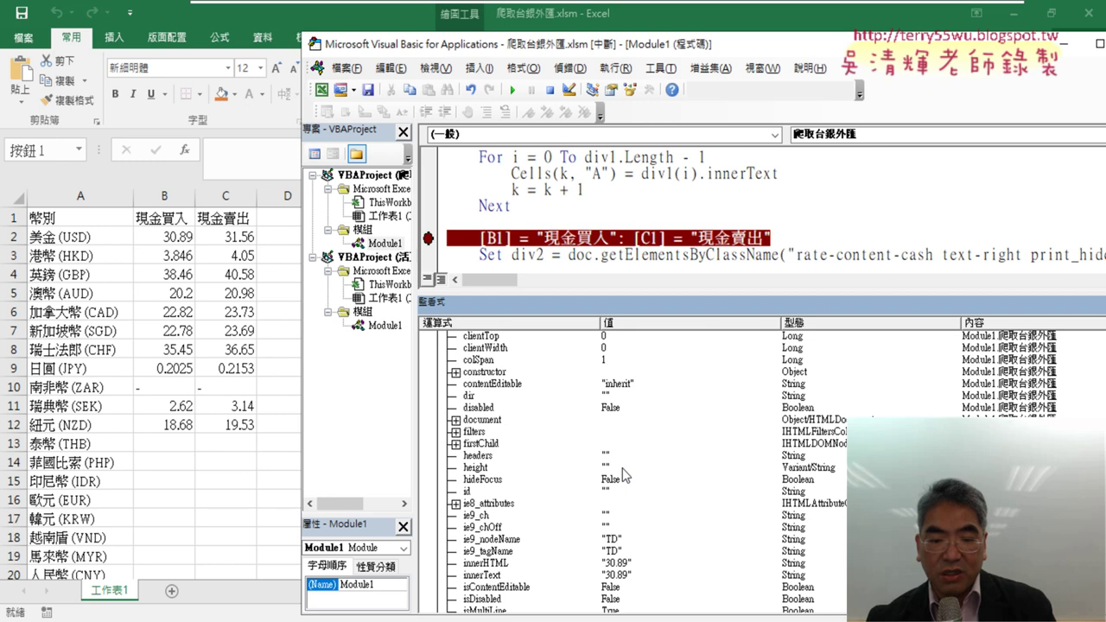
scroll(625, 475, "down", 1)
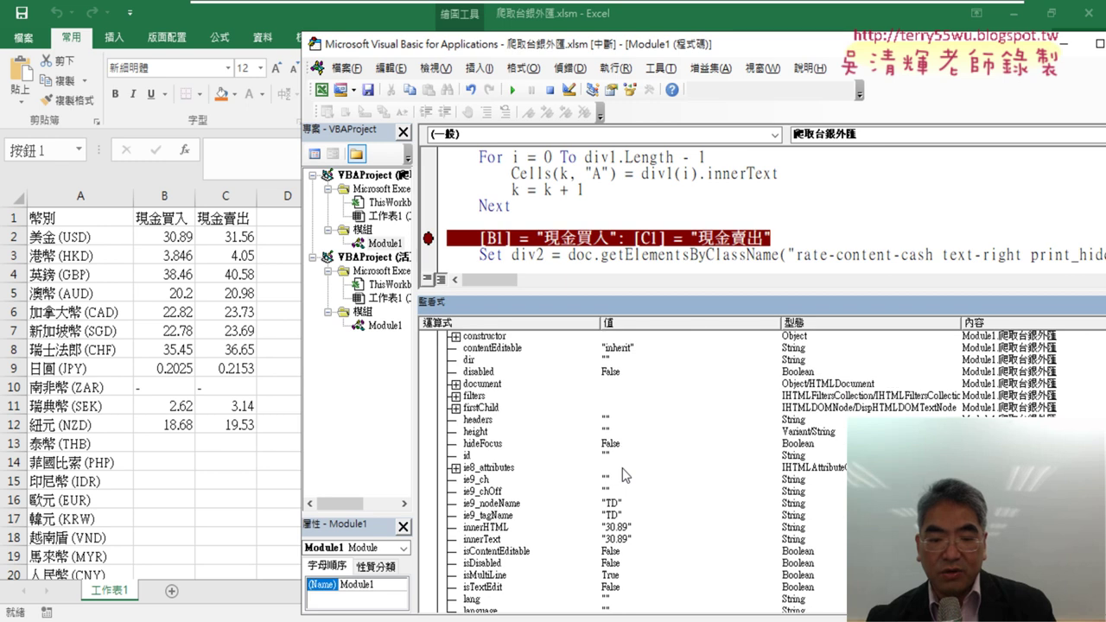
left_click(490, 541)
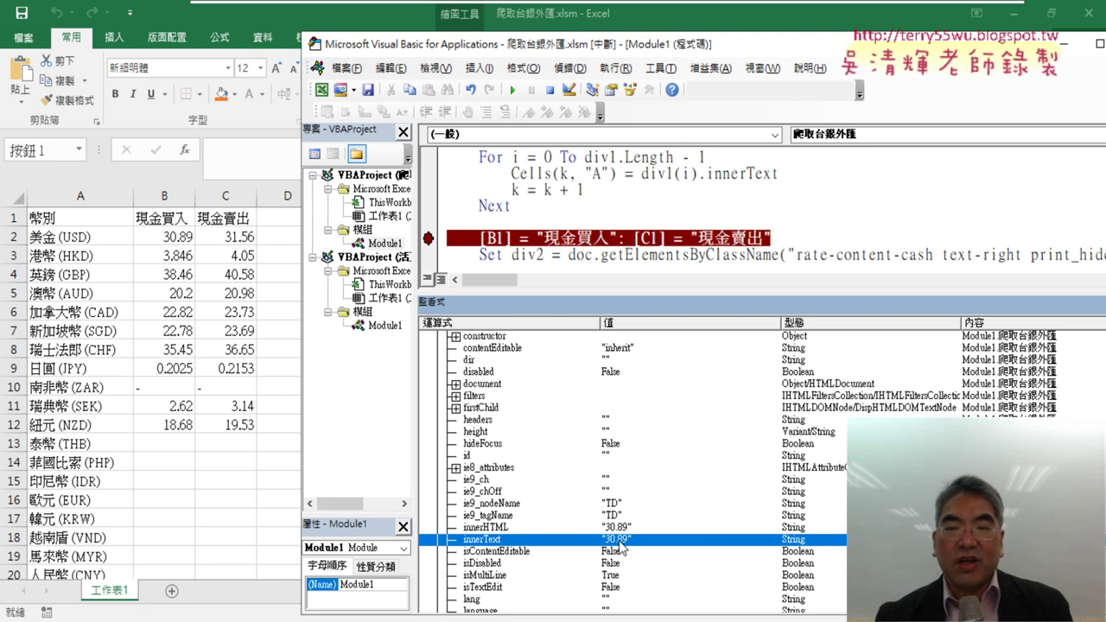
Move the editor left and close the Watch window so the full macro shows again
left_click_drag(684, 54, 569, 50)
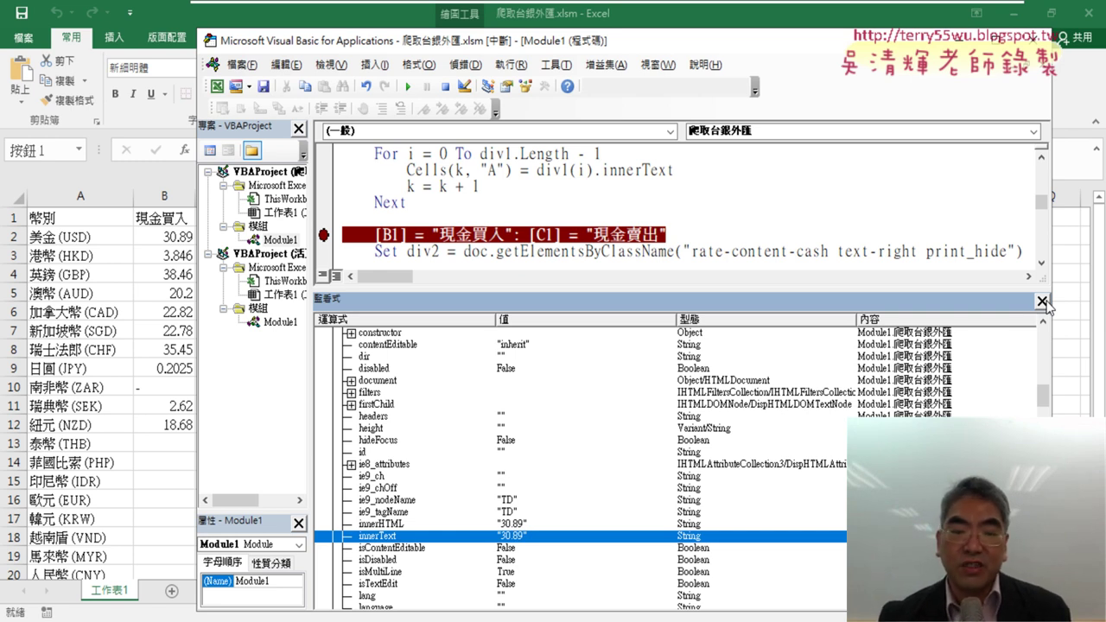
left_click(1042, 302)
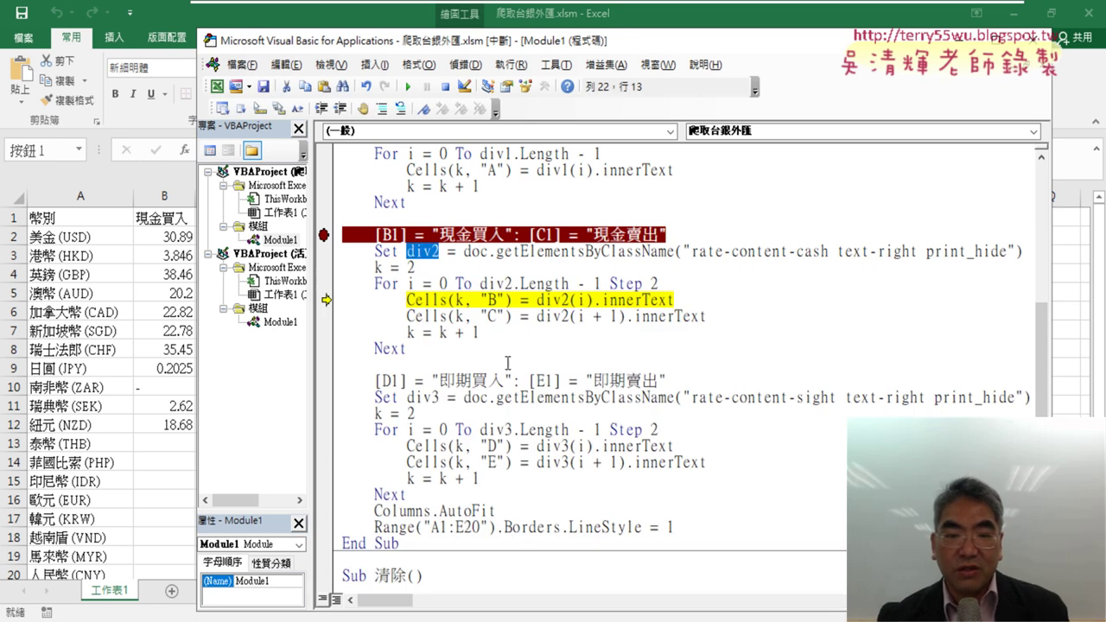
right_click(430, 261)
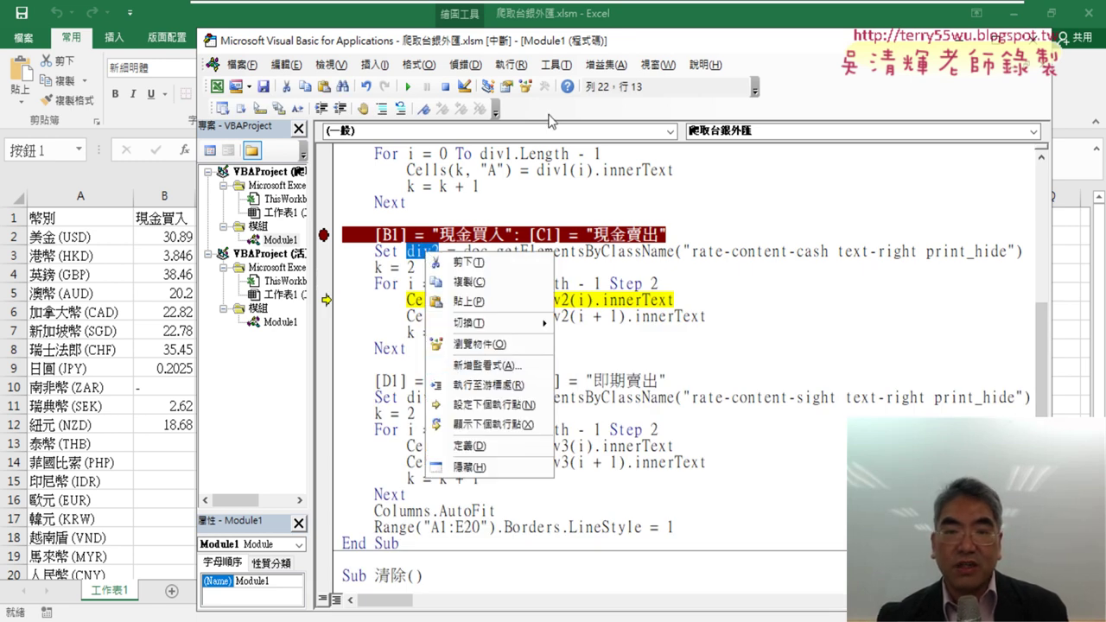
left_click(465, 66)
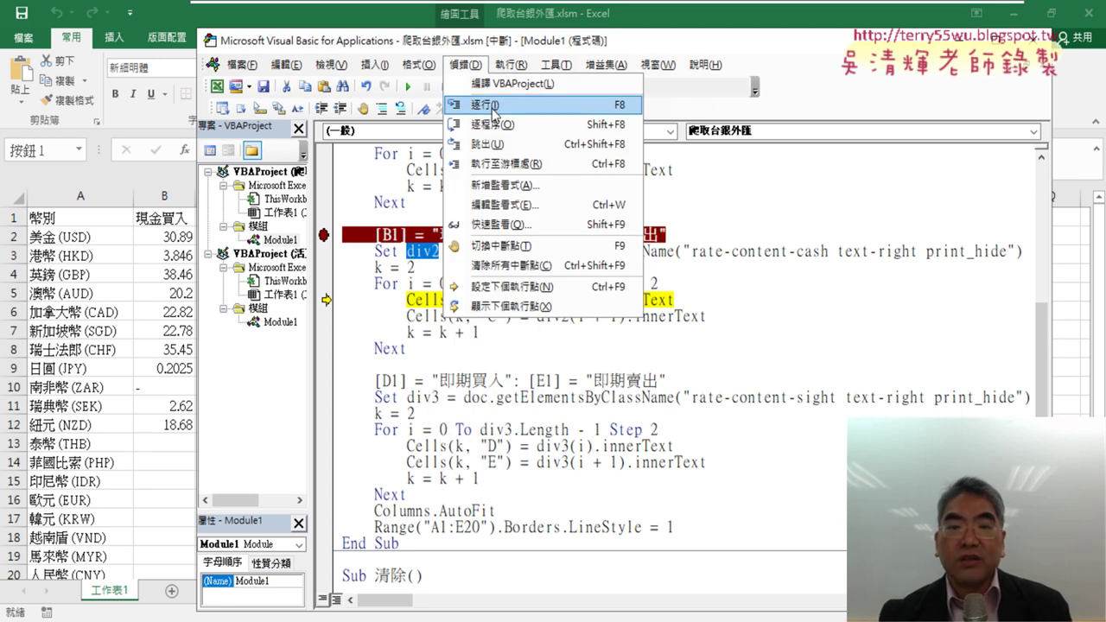
left_click(380, 235)
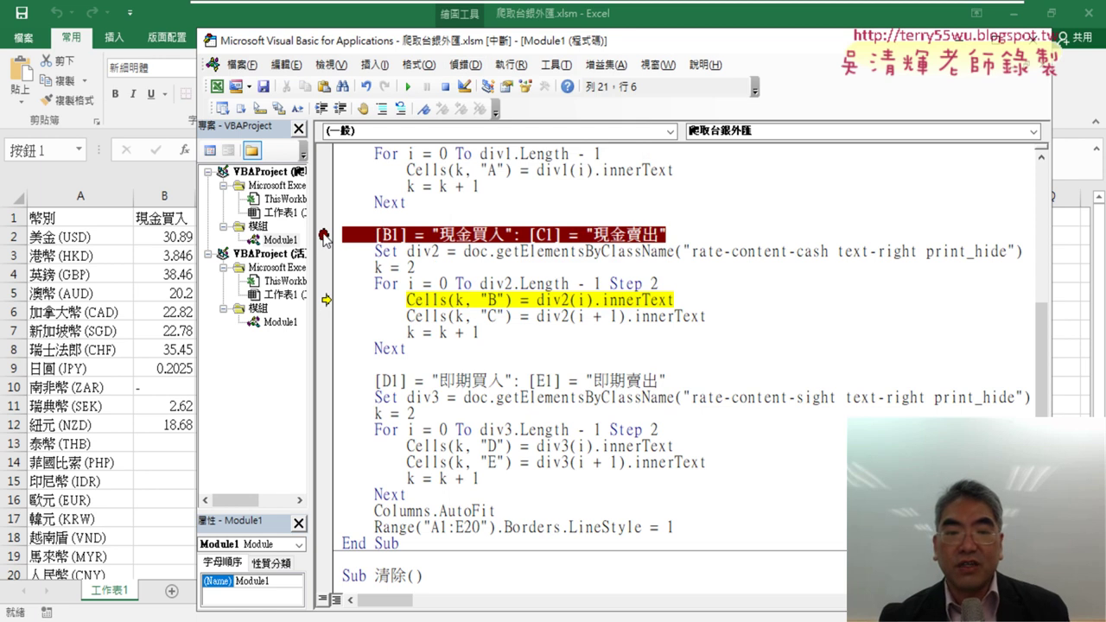
left_click(324, 237)
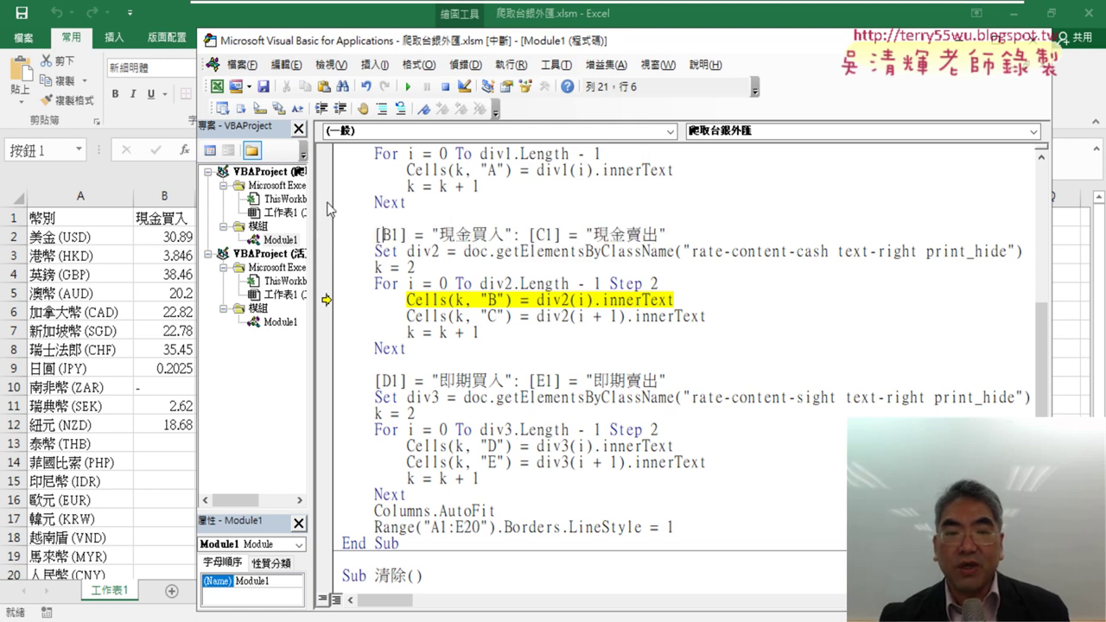
left_click(324, 237)
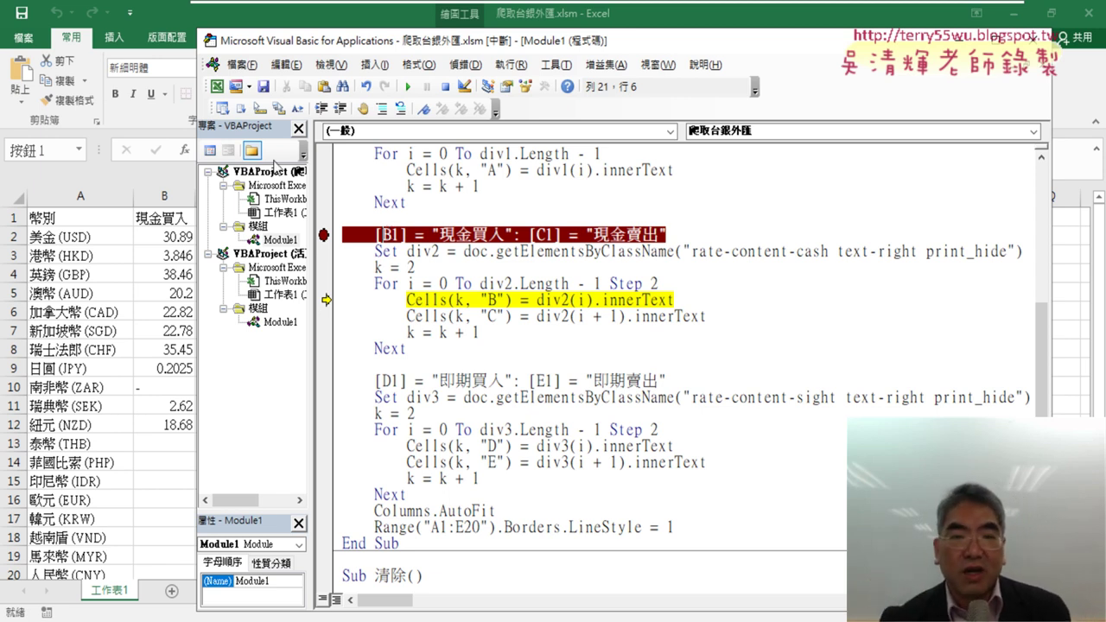
Remove the breakpoint on the [B1] header line and move the next statement back to k = 2
left_click_drag(508, 41, 711, 48)
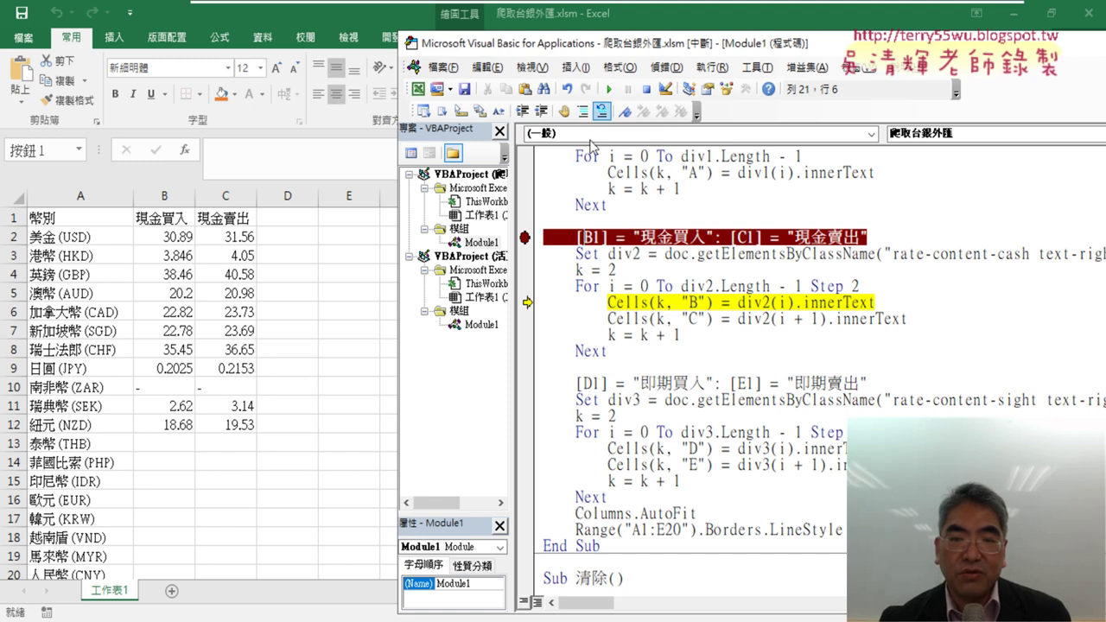
left_click(526, 237)
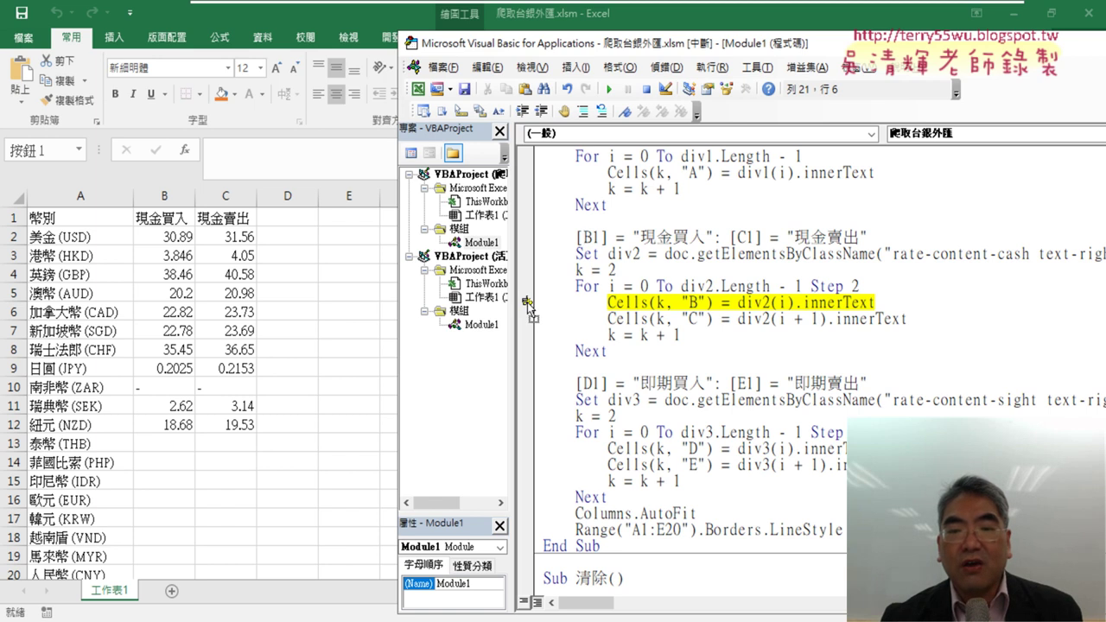
left_click_drag(529, 302, 537, 265)
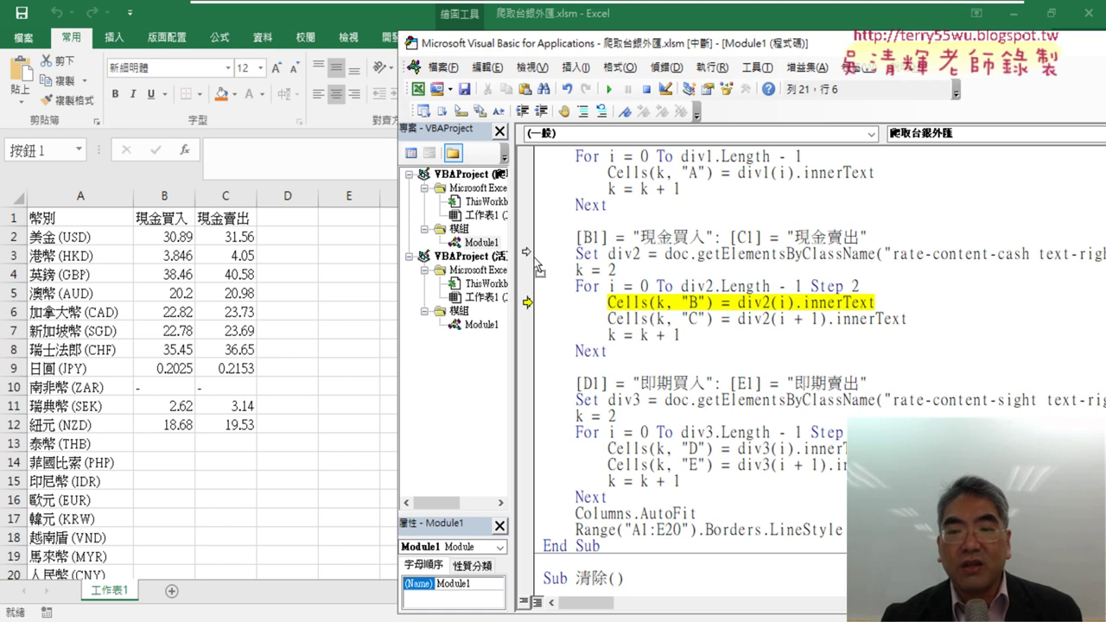
left_click_drag(537, 264, 529, 271)
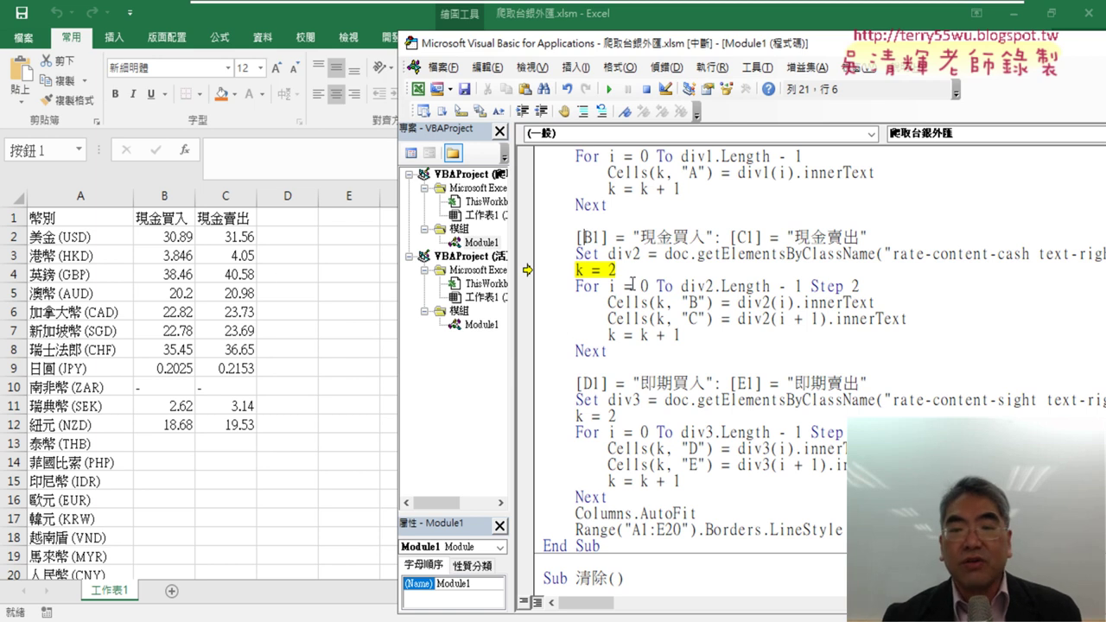
Clear the cash rates in B2:C13 and return to the VBA code editor
left_click_drag(187, 244, 233, 438)
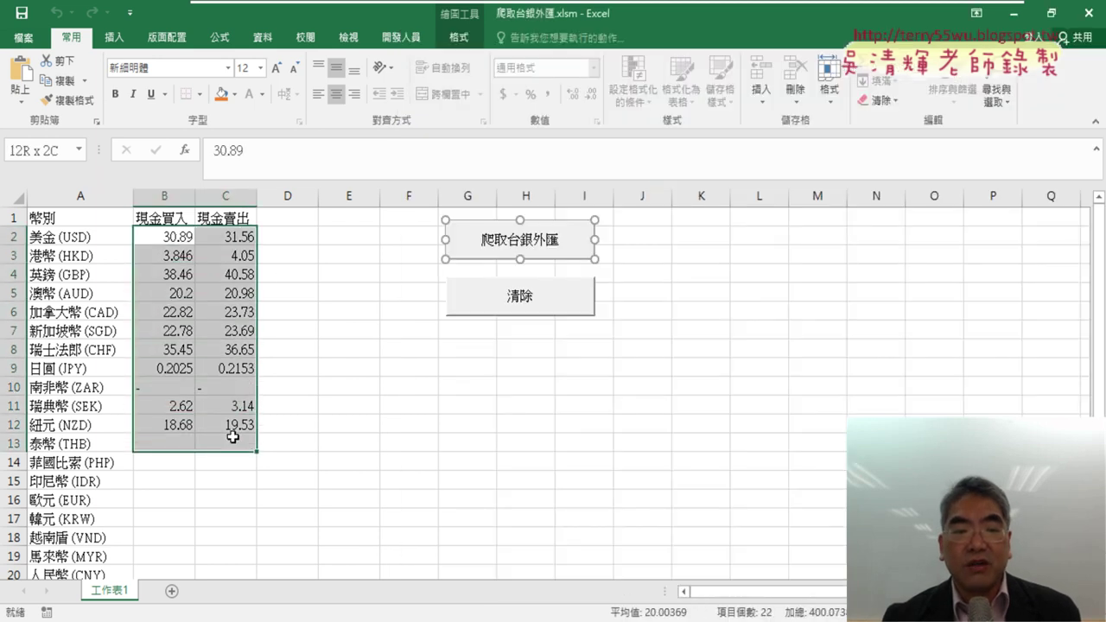
key("Delete")
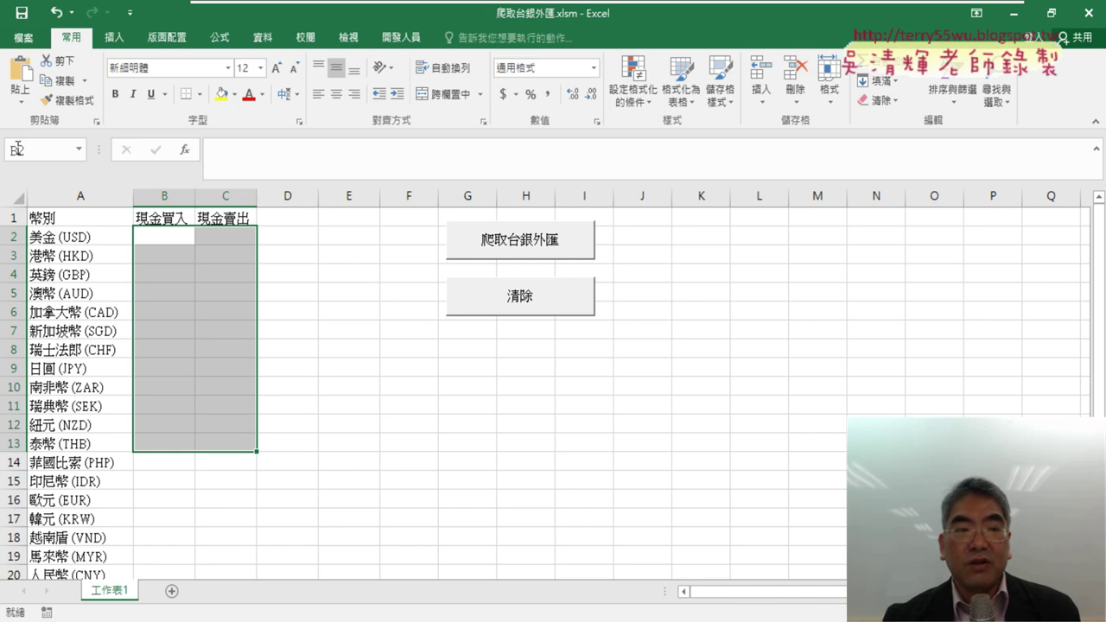
left_click(403, 39)
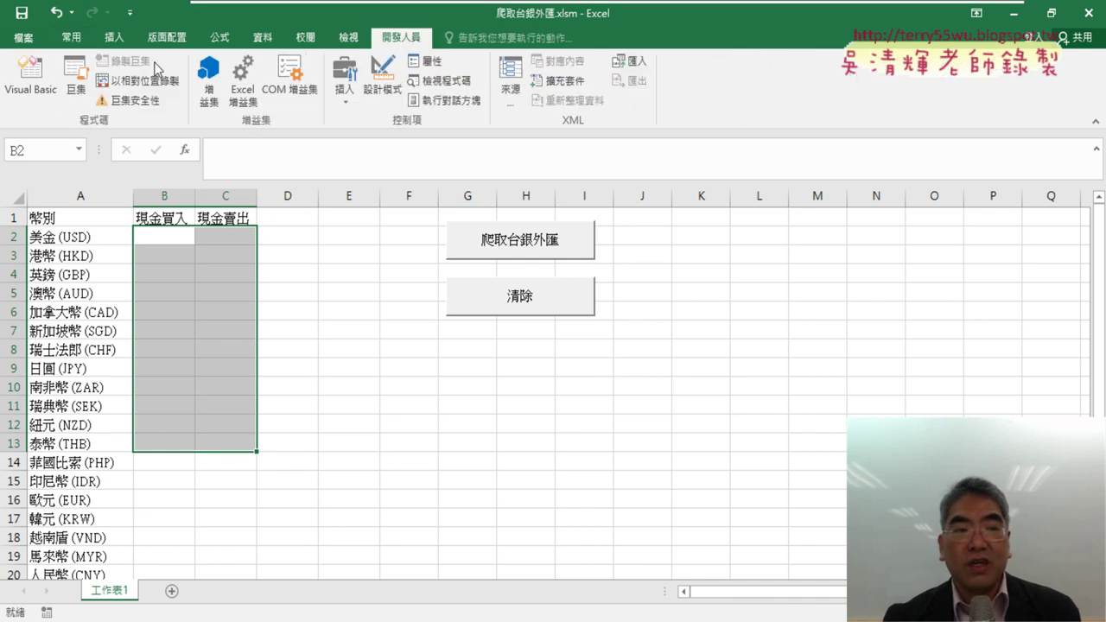
left_click(30, 76)
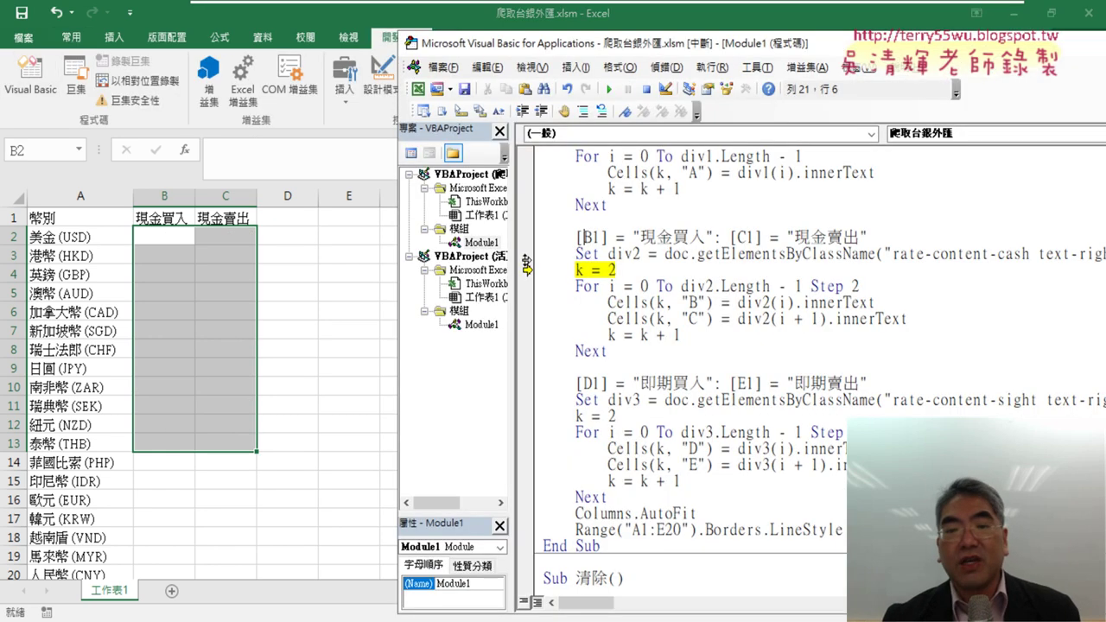
Step through the loop with F8, then Continue so cash and spot rates fill columns B–E
key("F8")
key("F8")
key("F8")
key("F8")
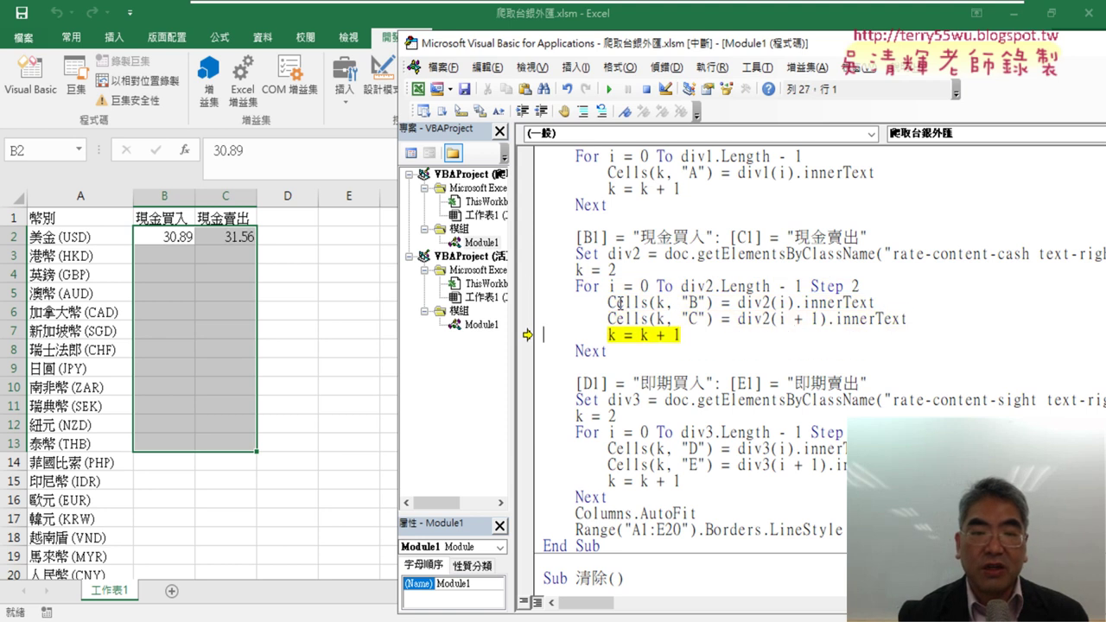
key("F8")
key("F8")
key("F8")
key("F8")
key("F8")
key("F8")
key("F8")
key("F8")
key("F8")
key("F8")
key("F8")
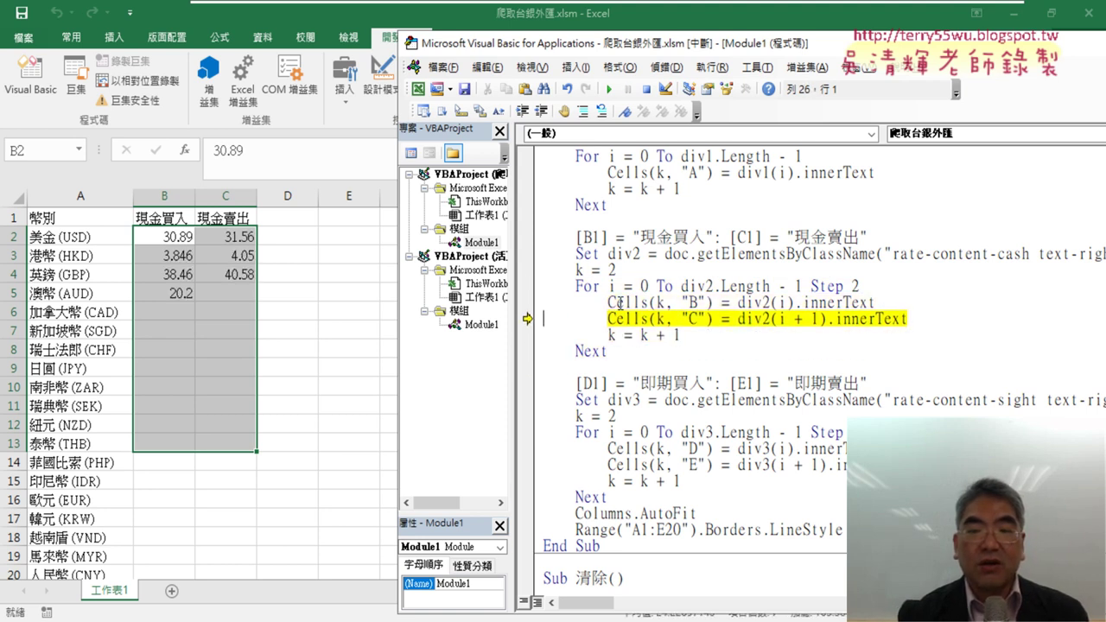
key("F8")
key("F8")
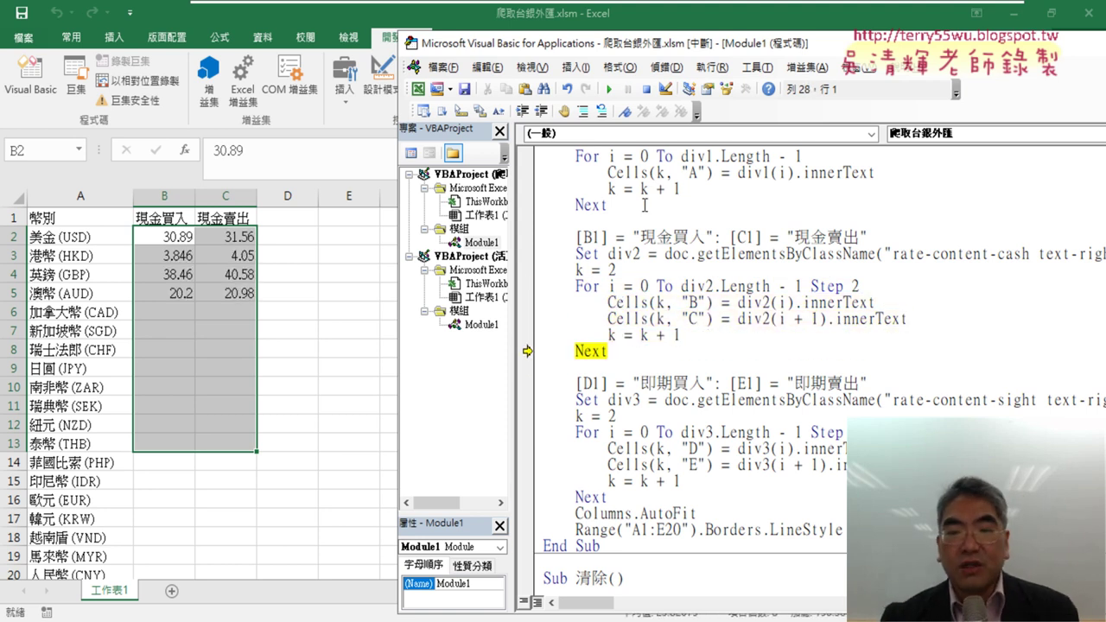
left_click(608, 90)
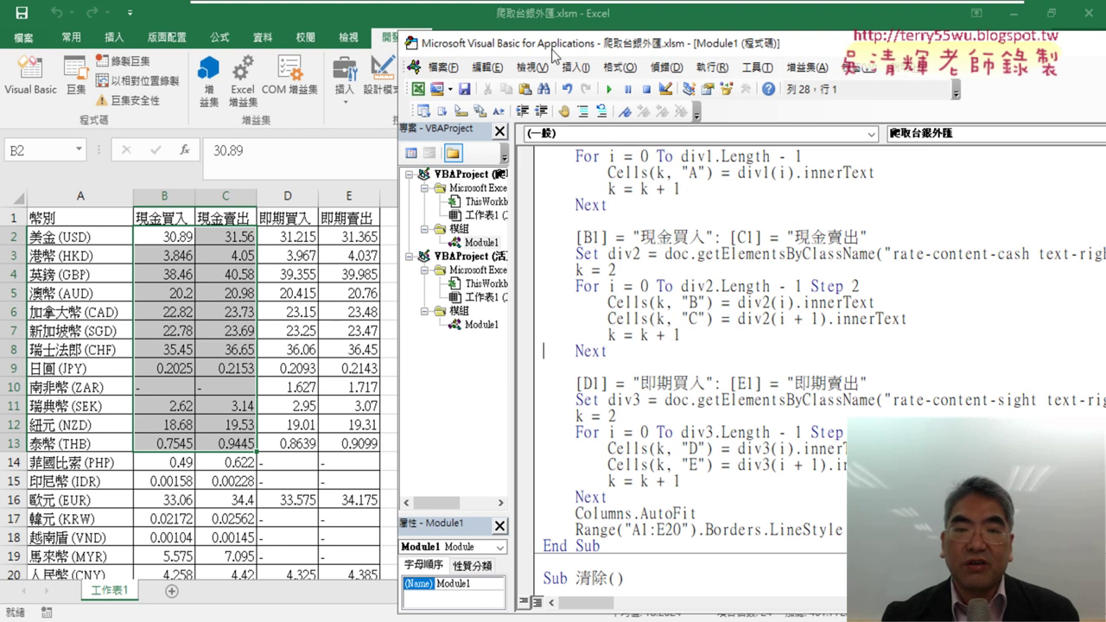
left_click_drag(553, 53, 613, 60)
scroll(847, 373, "down", 1)
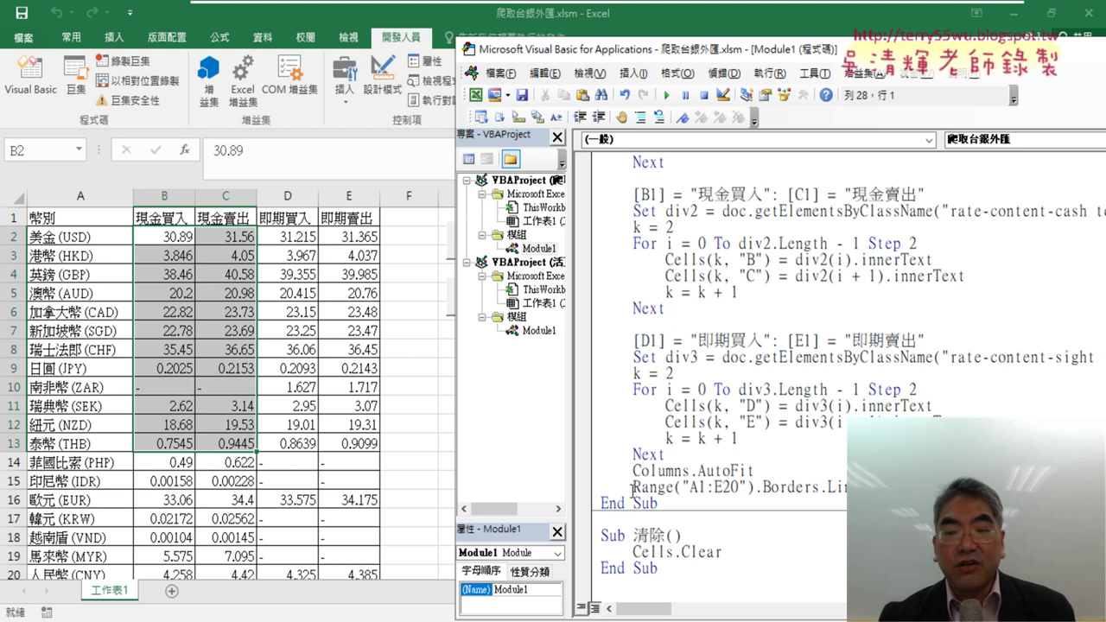
left_click_drag(634, 488, 754, 488)
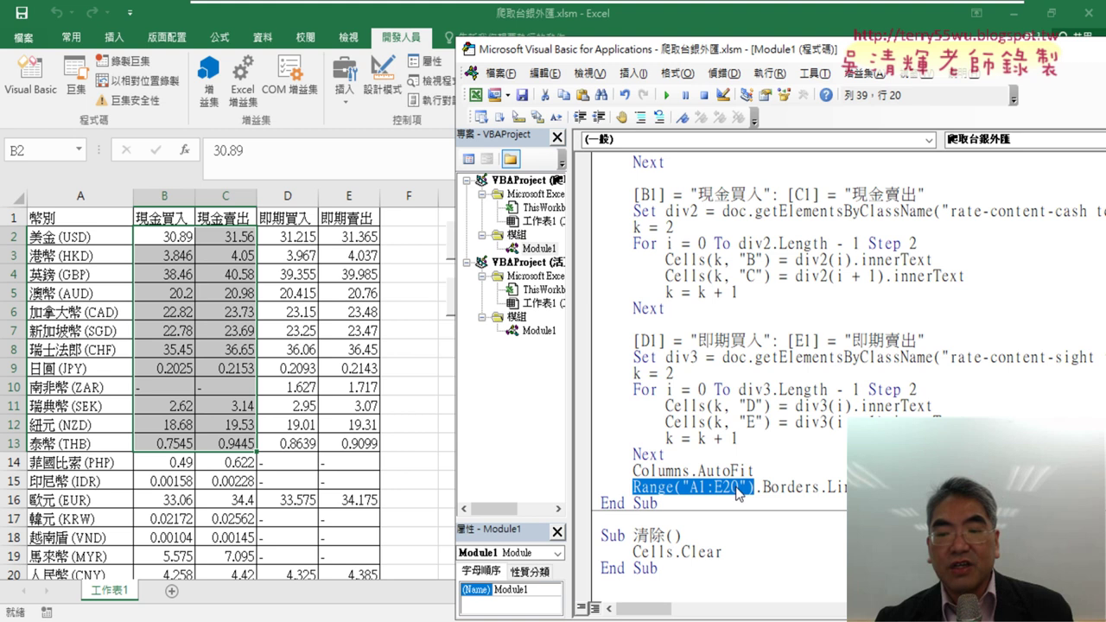
Replace the text after Range("A1:E20") with .Borders, chosen from the IntelliSense list
left_click(740, 488)
left_click_drag(740, 487, 725, 487)
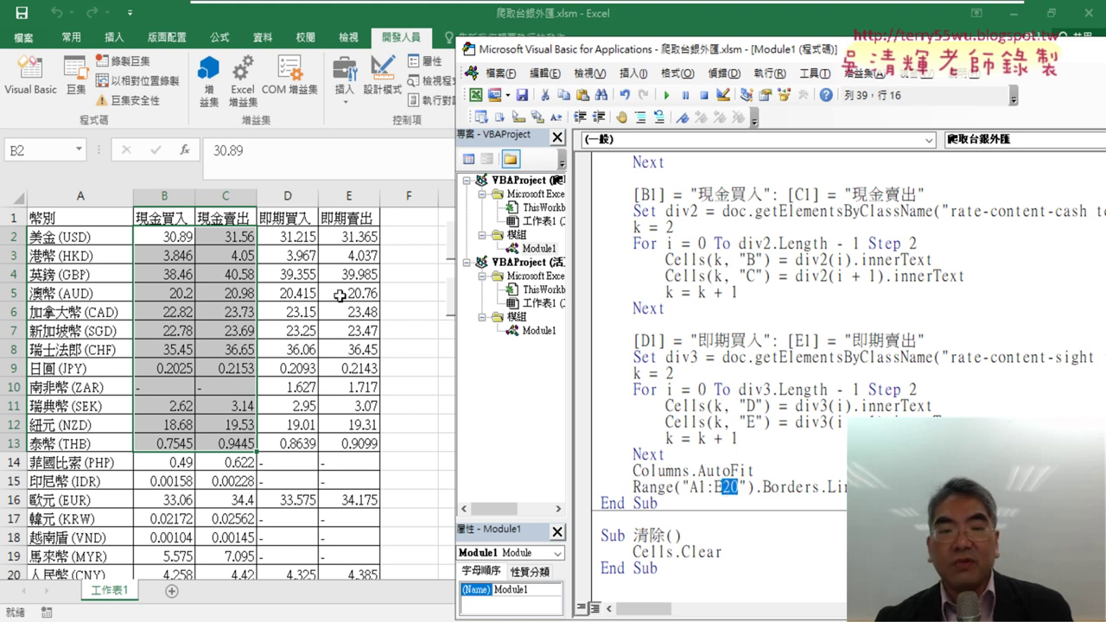
left_click_drag(754, 489, 898, 490)
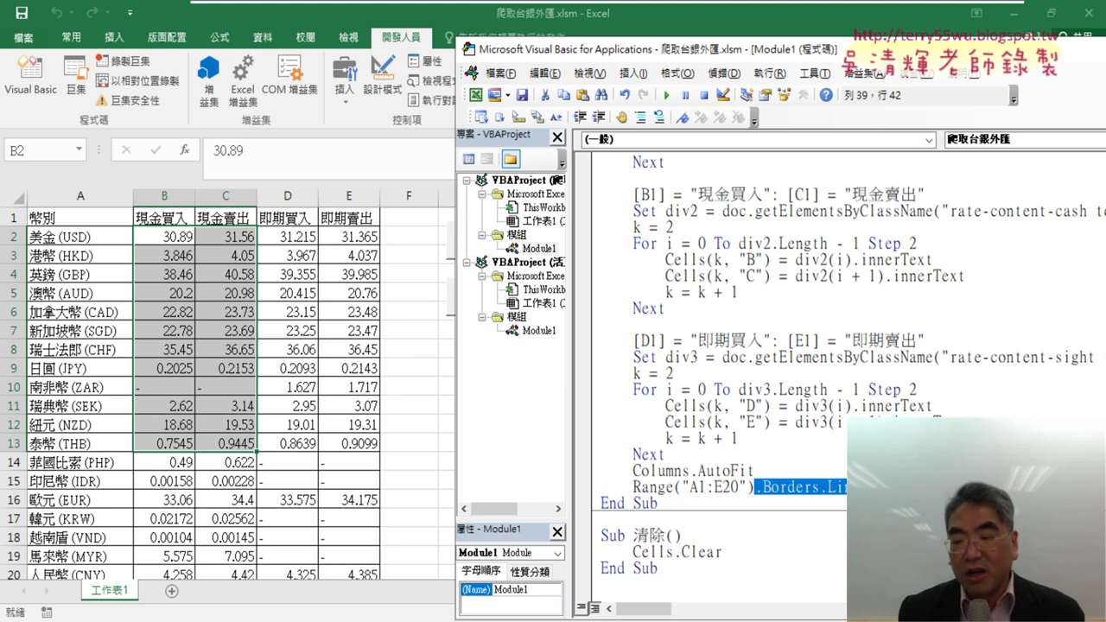
type(".")
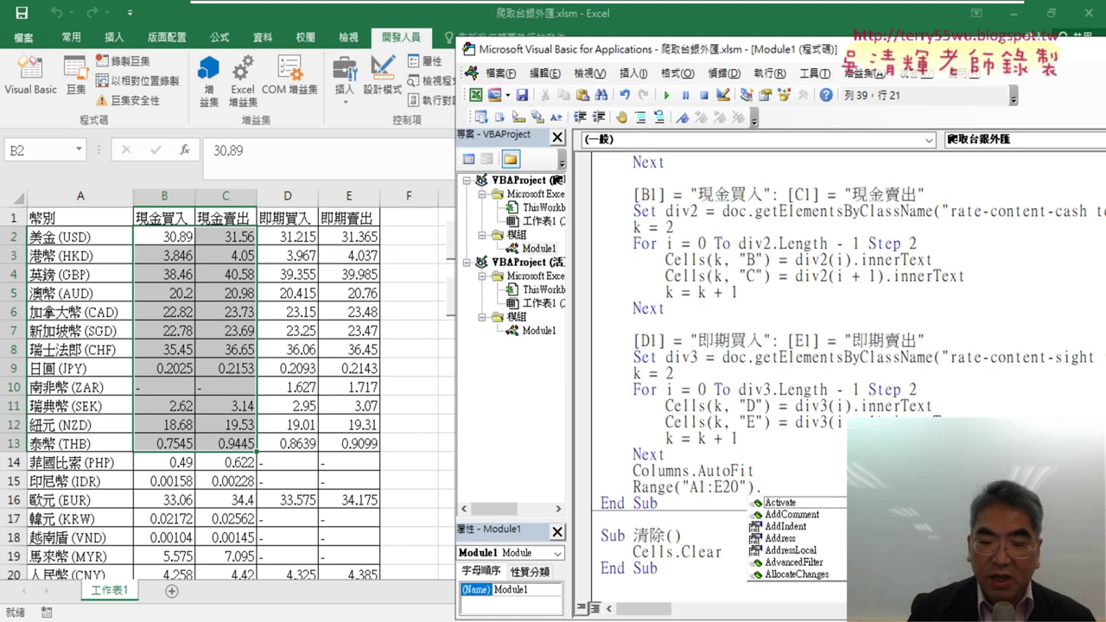
type("B")
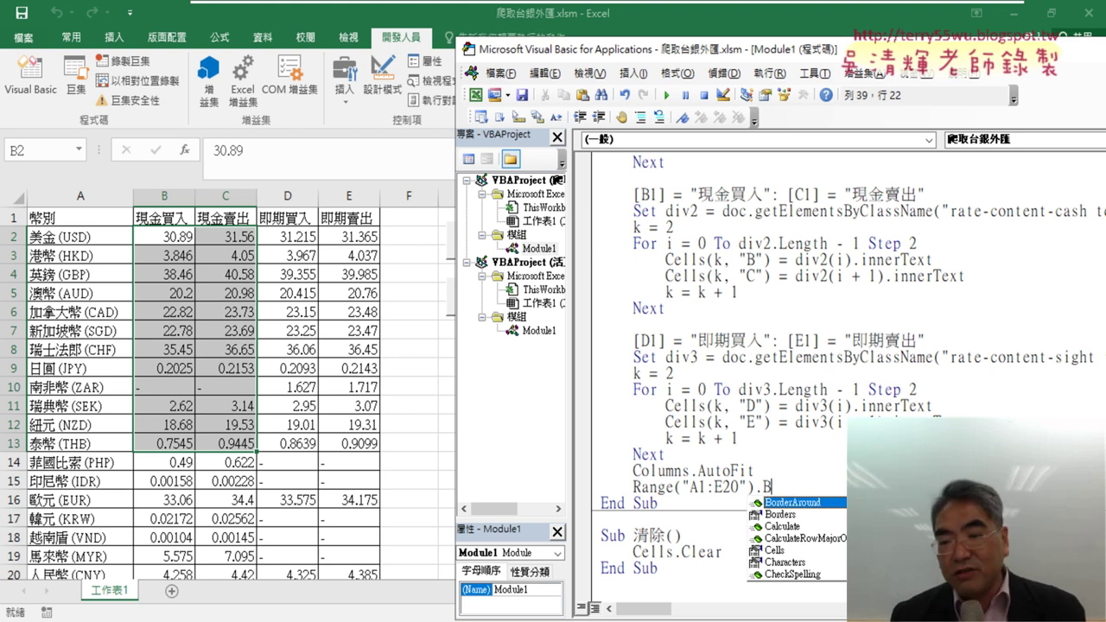
key("Down")
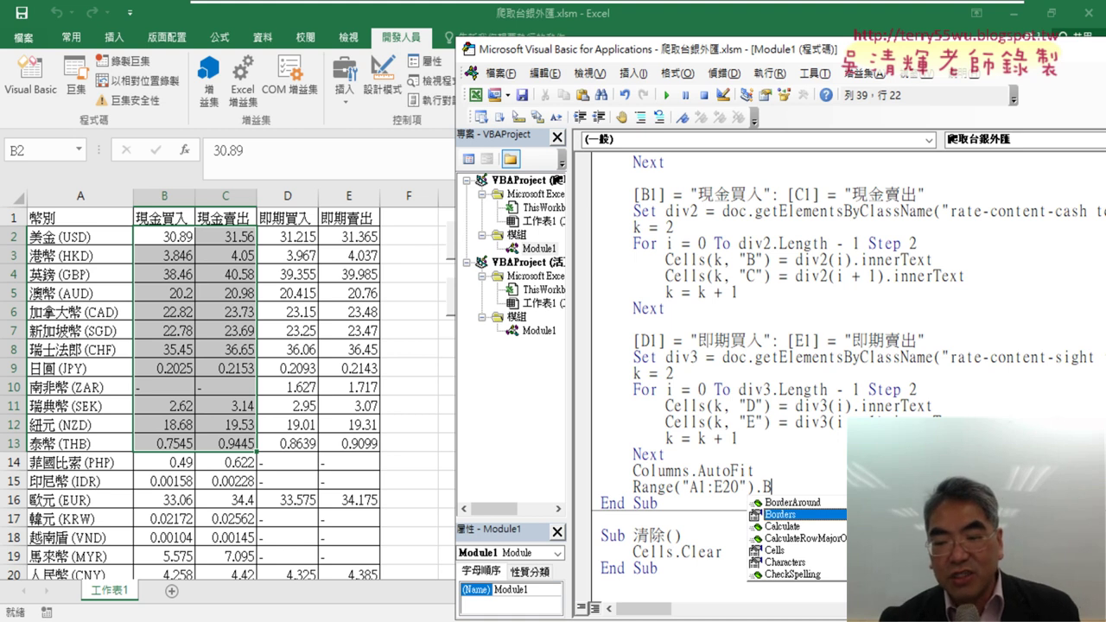
double_click(834, 516)
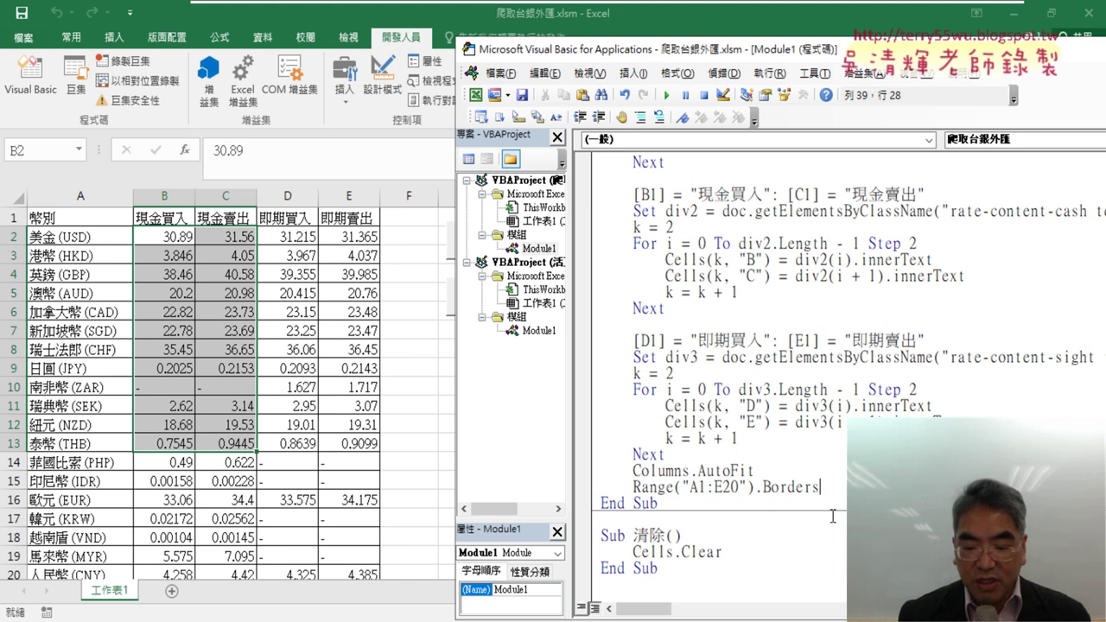
Append .LineStyle after Borders and open its Microsoft Learn help page with F1
type("(")
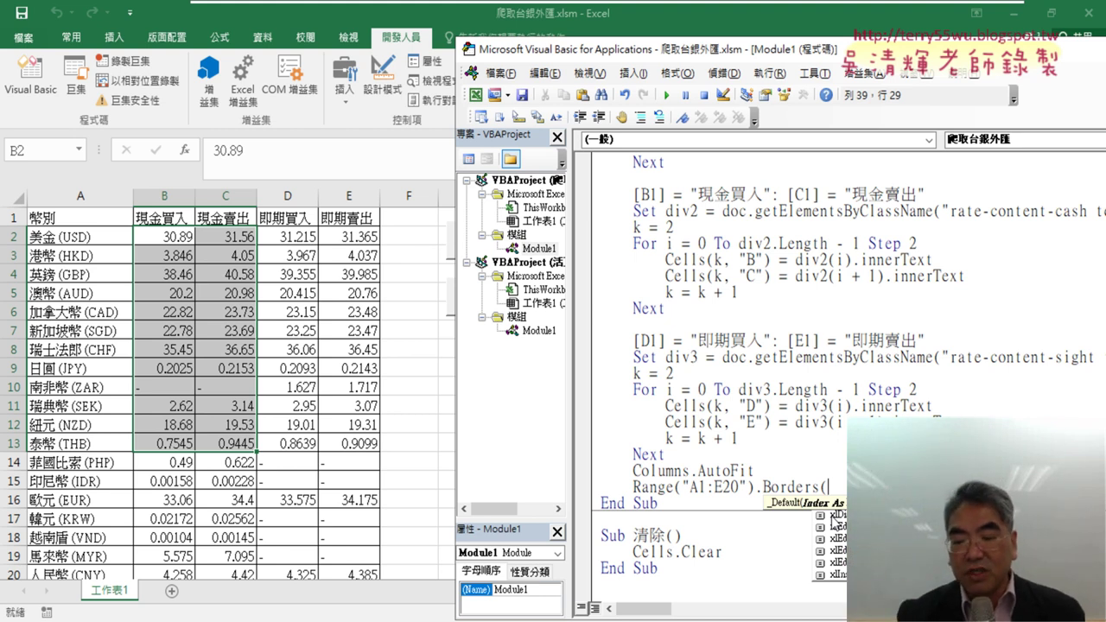
key("BackSpace")
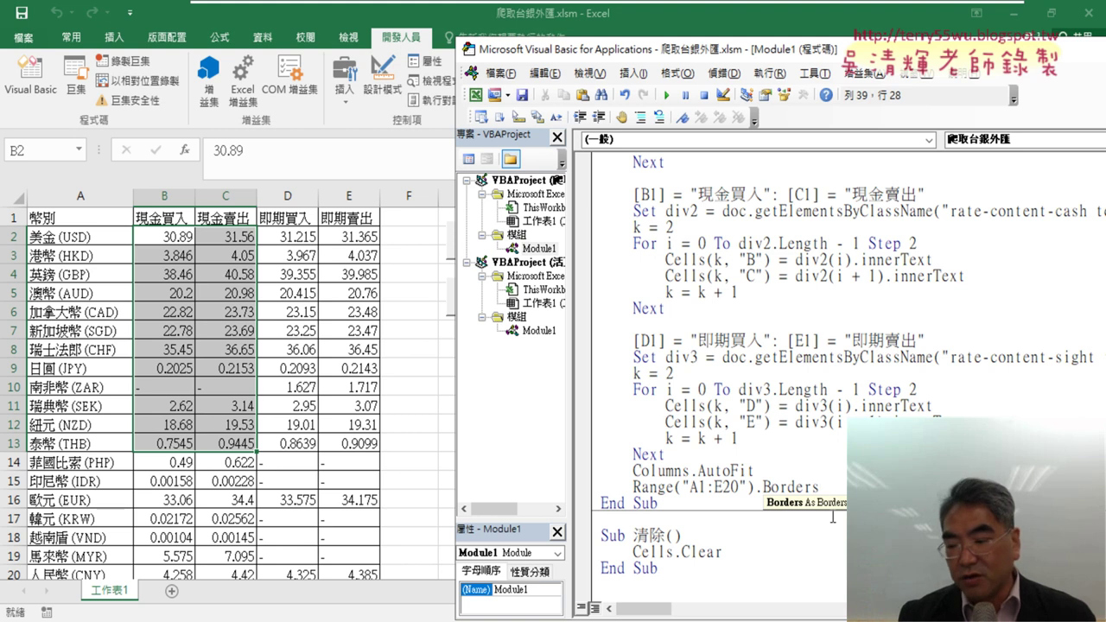
type(".")
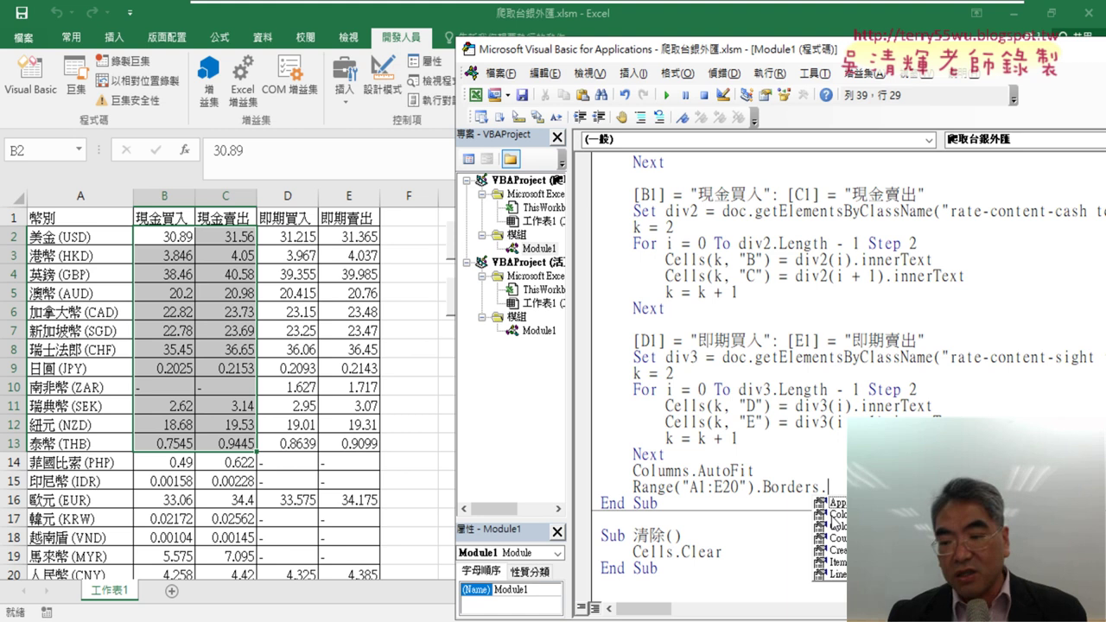
key("Down")
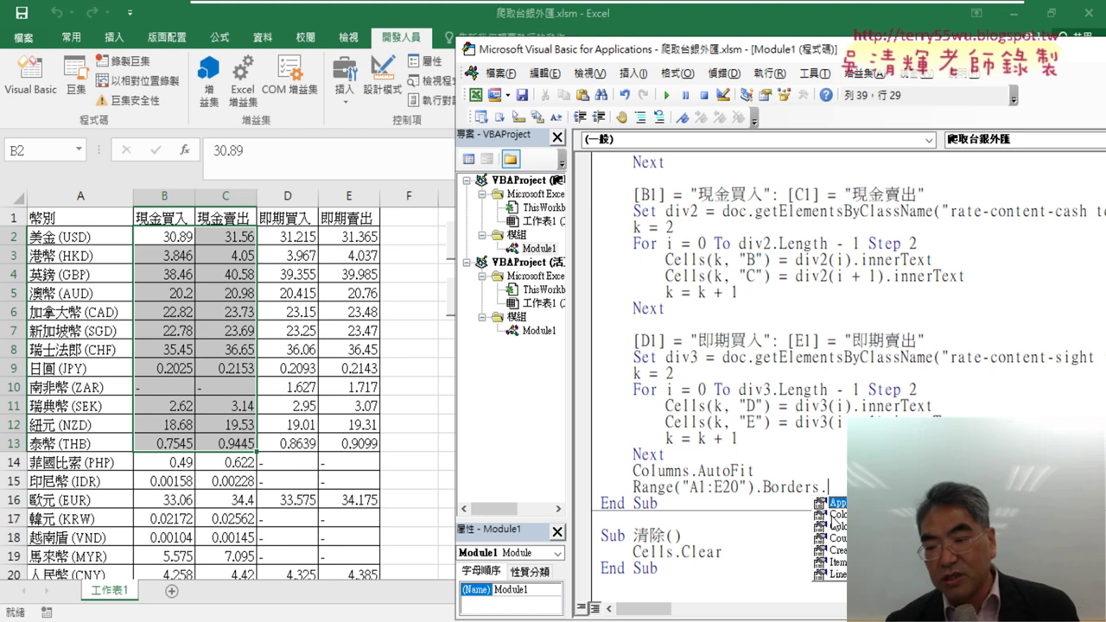
key("Down")
key("Down")
key("Down")
key("Down")
key("Down")
key("Down")
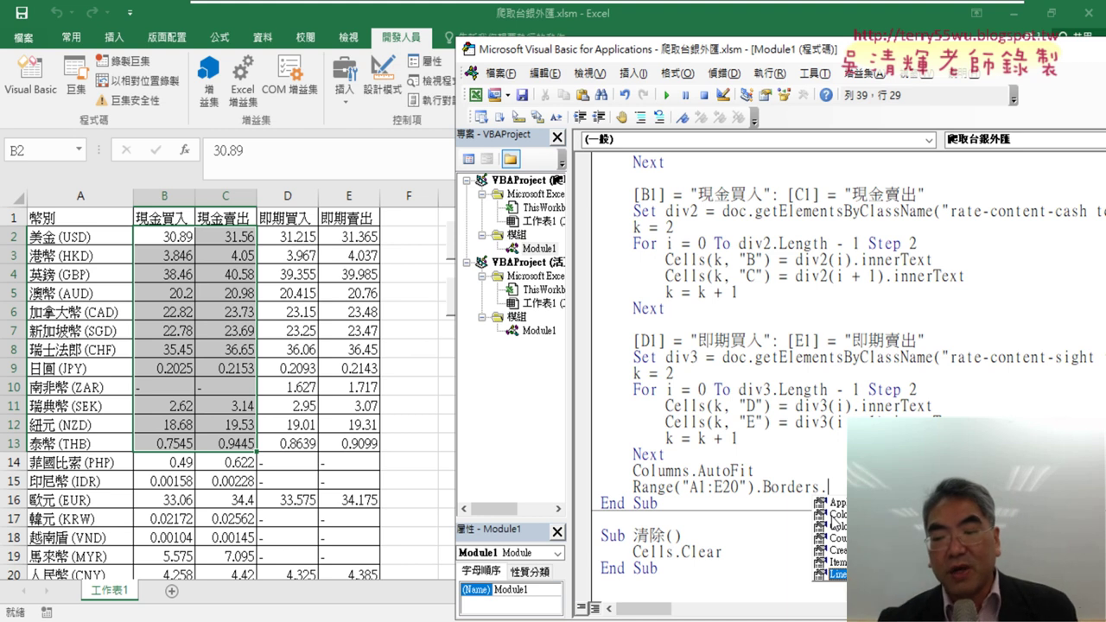
key("Tab")
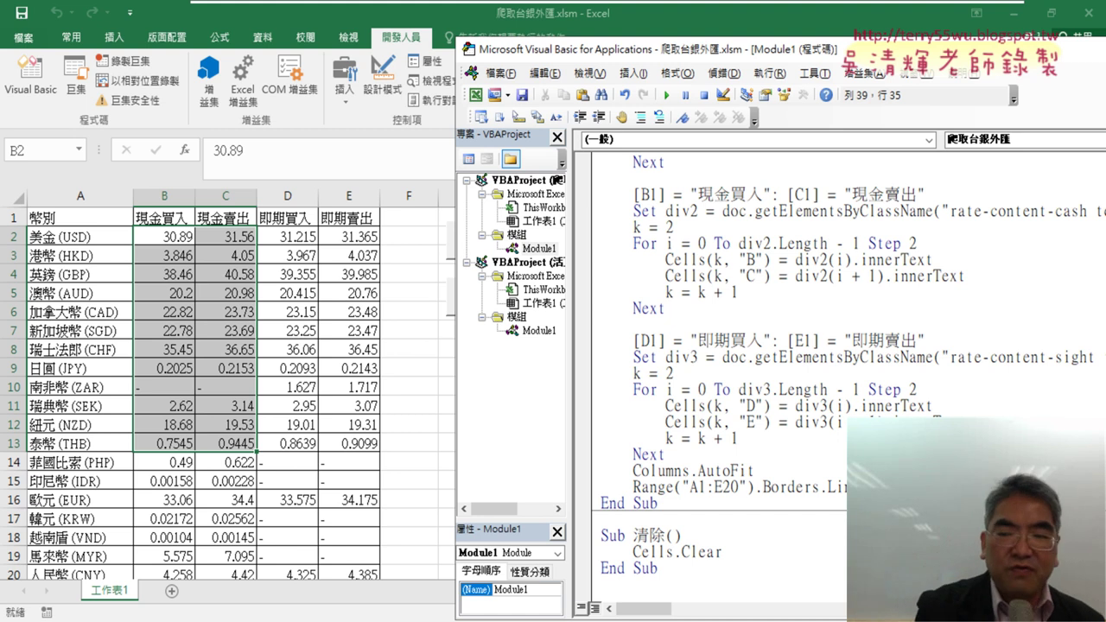
key("F1")
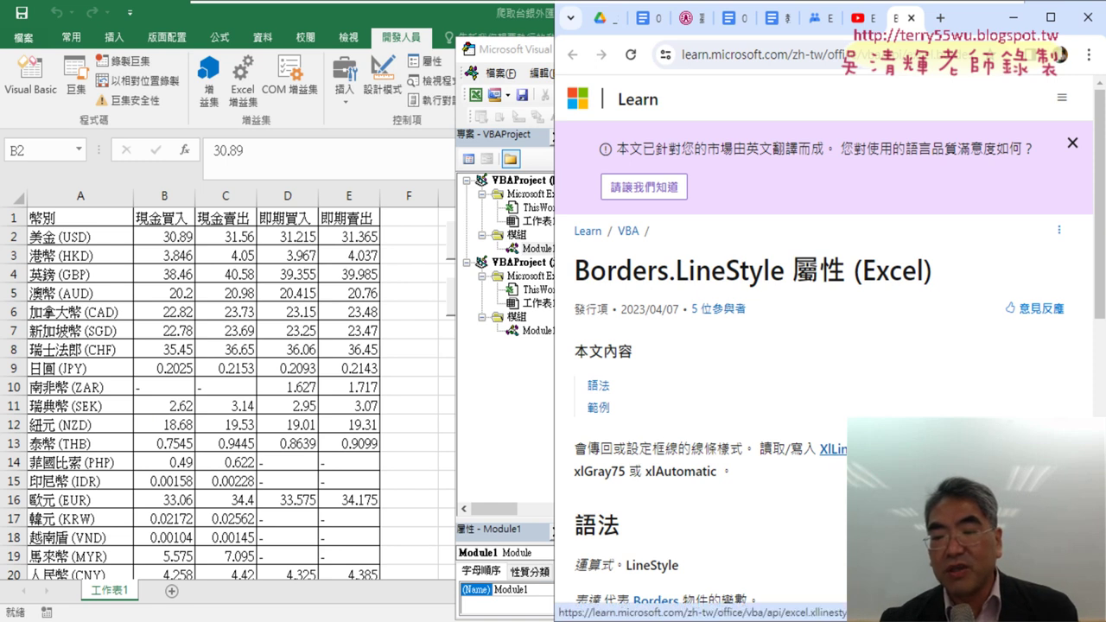
Copy the xlContinuous constant name from the XlLineStyle reference into the macro's border line
left_click(834, 449)
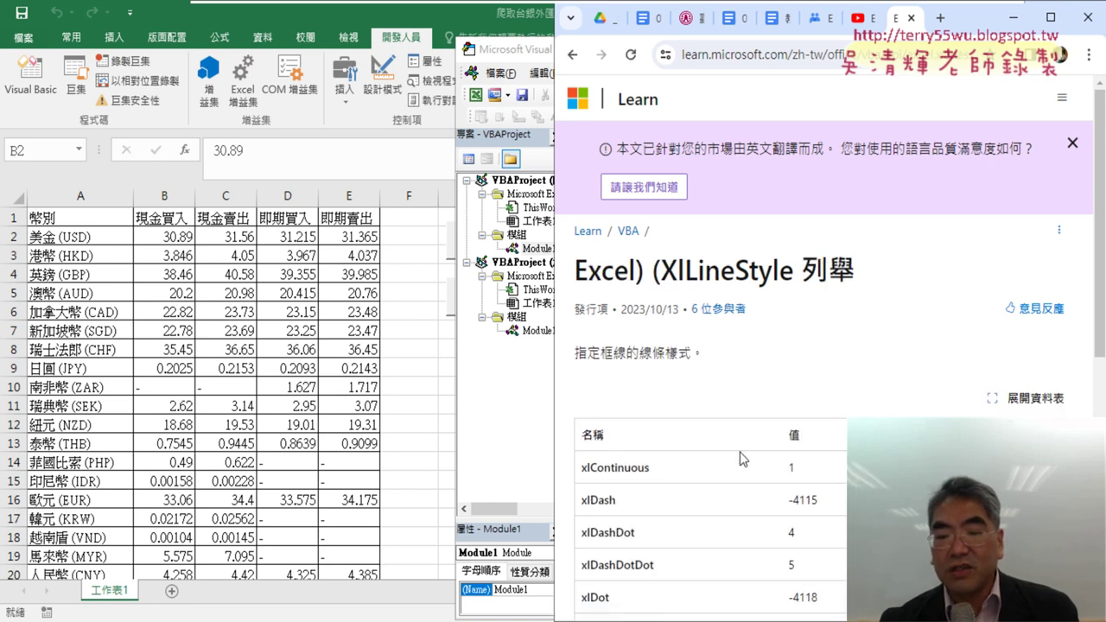
left_click_drag(580, 468, 795, 468)
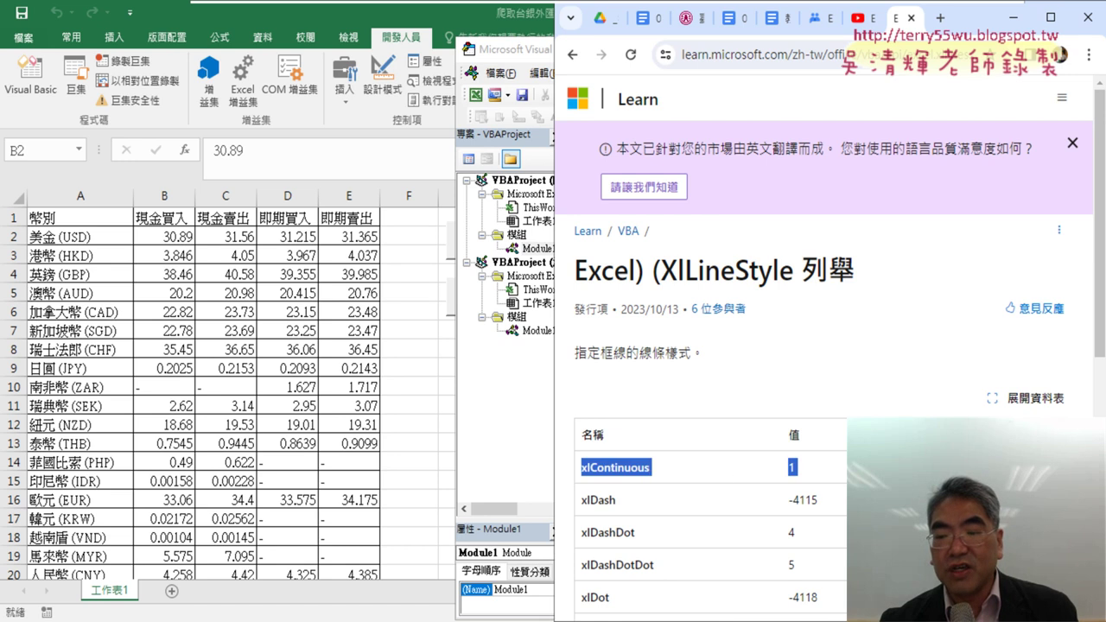
left_click(804, 474)
double_click(792, 468)
left_click(671, 474)
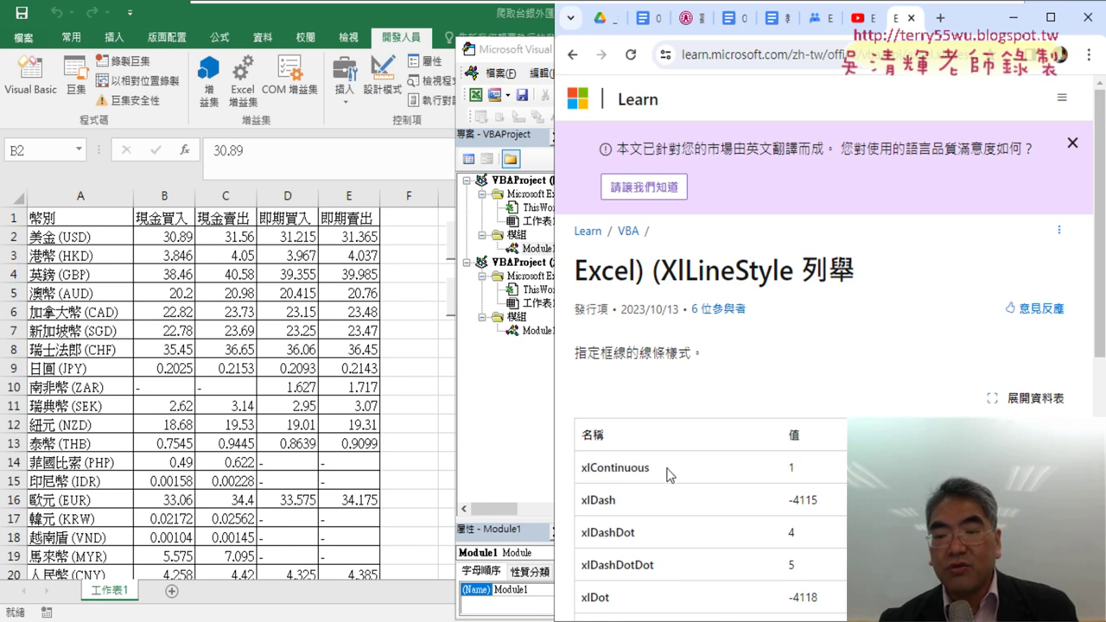
left_click_drag(670, 475, 577, 481)
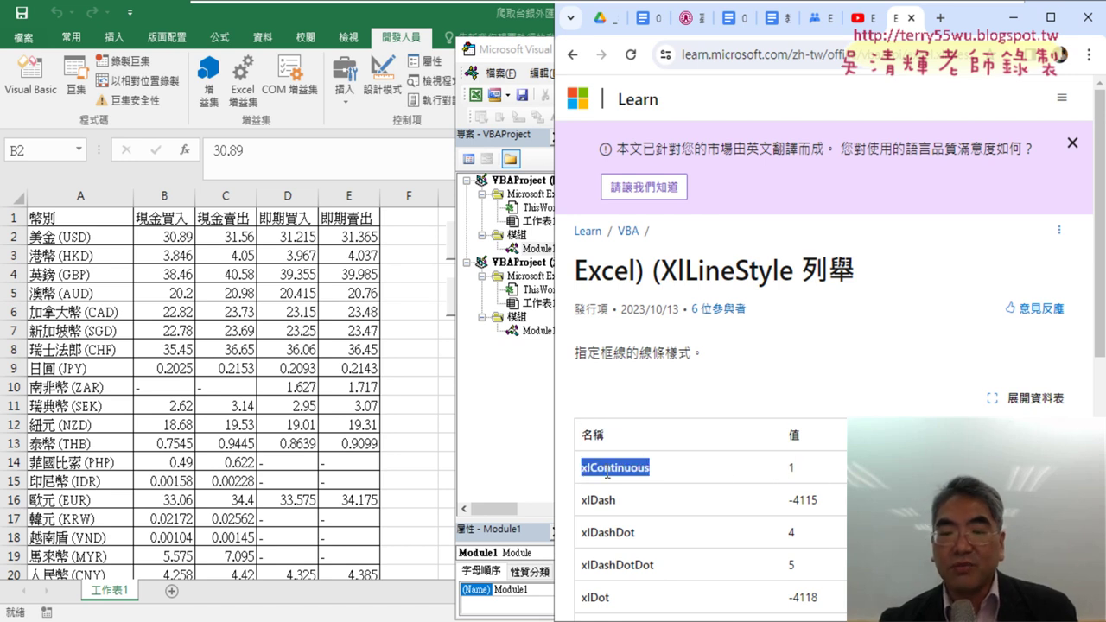
double_click(792, 467)
left_click_drag(791, 468, 581, 468)
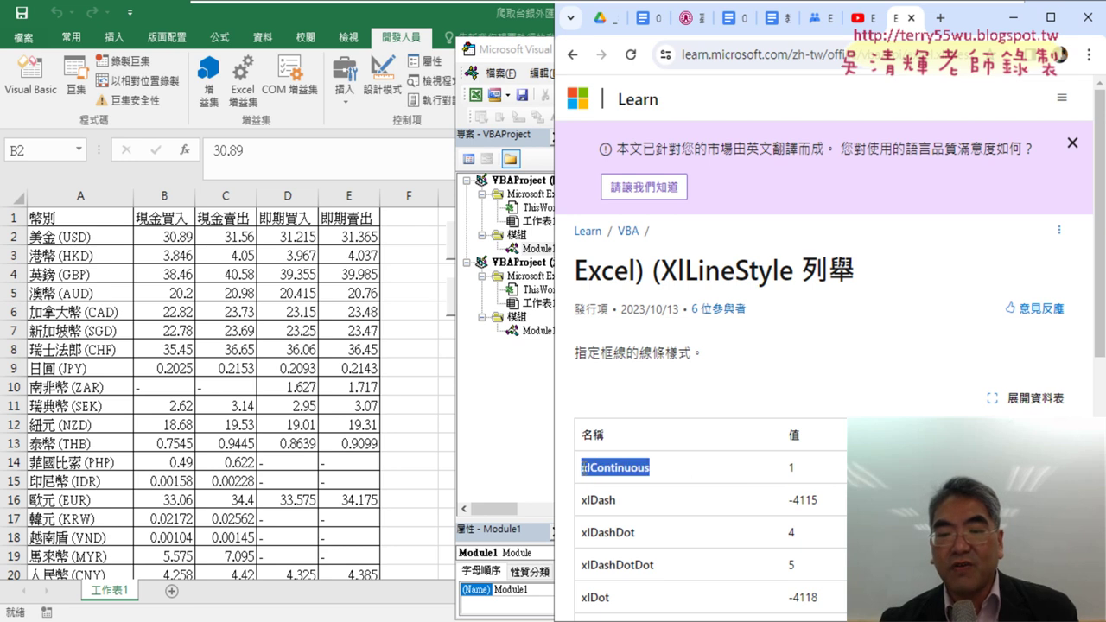
right_click(644, 467)
left_click(657, 292)
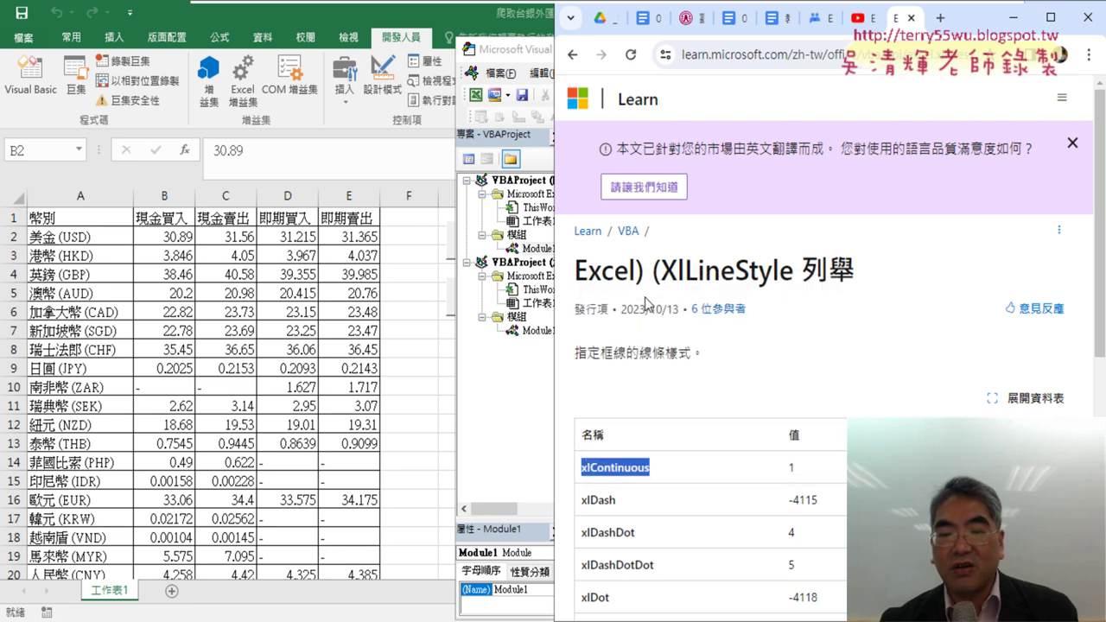
left_click(501, 439)
left_click(994, 486)
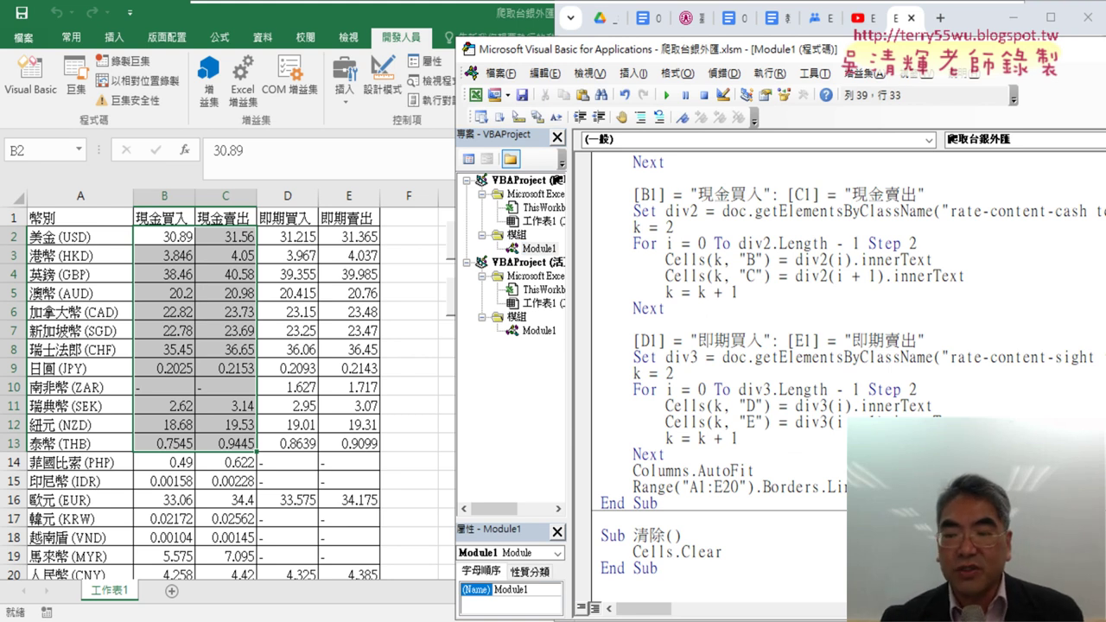
Copy xlDash from the XlLineStyle enumeration and paste it into the Range("A1:E20").Borders line
key("F1")
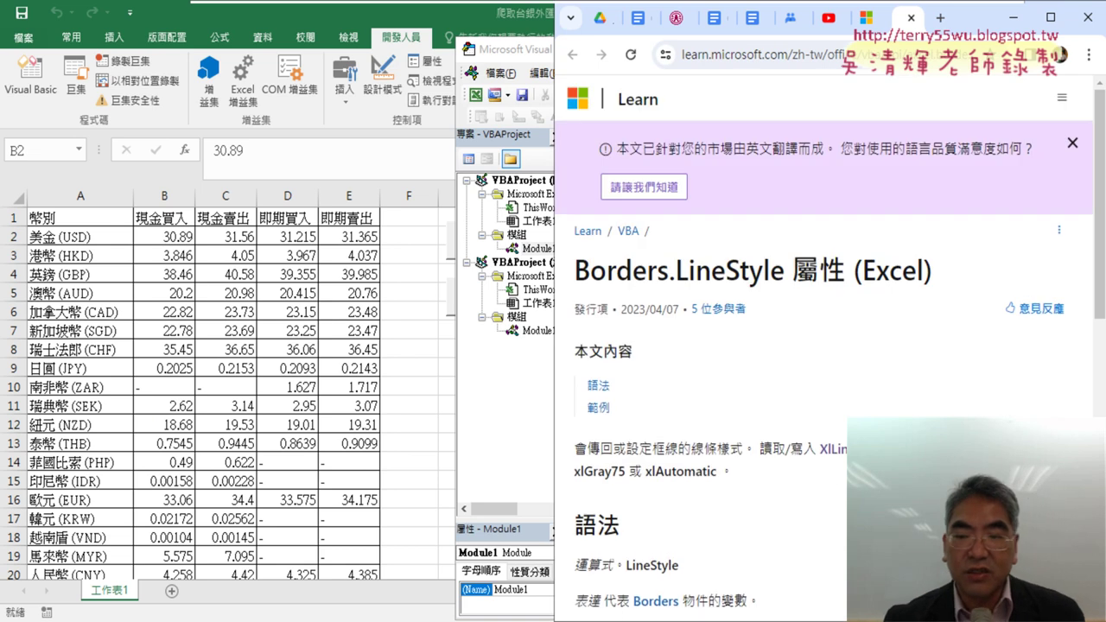
left_click(832, 450)
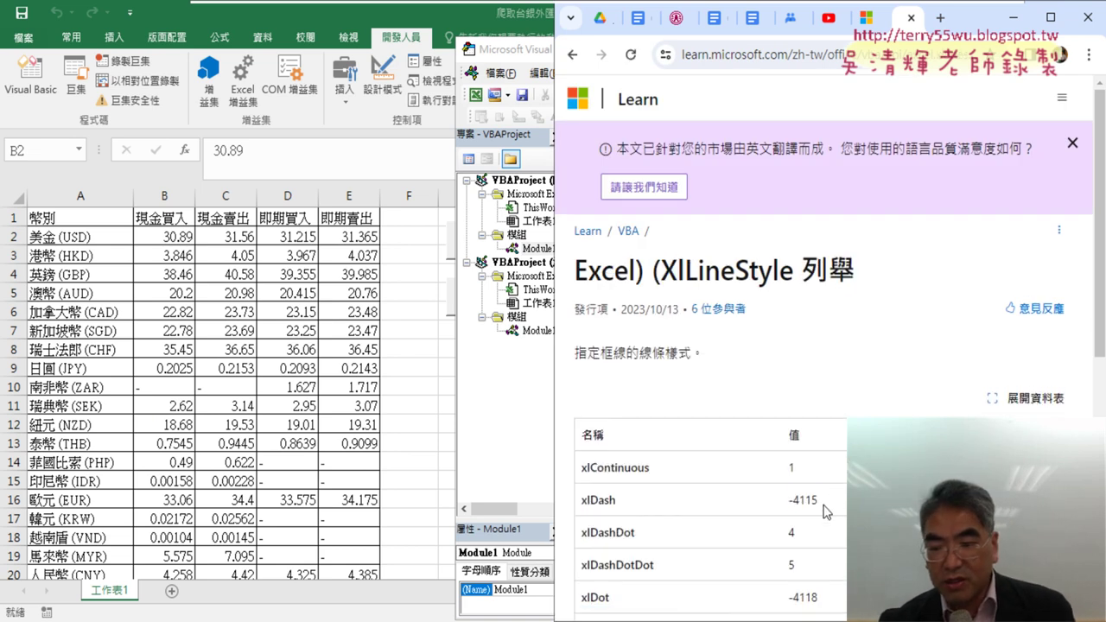
left_click_drag(824, 506, 789, 501)
left_click_drag(617, 501, 582, 503)
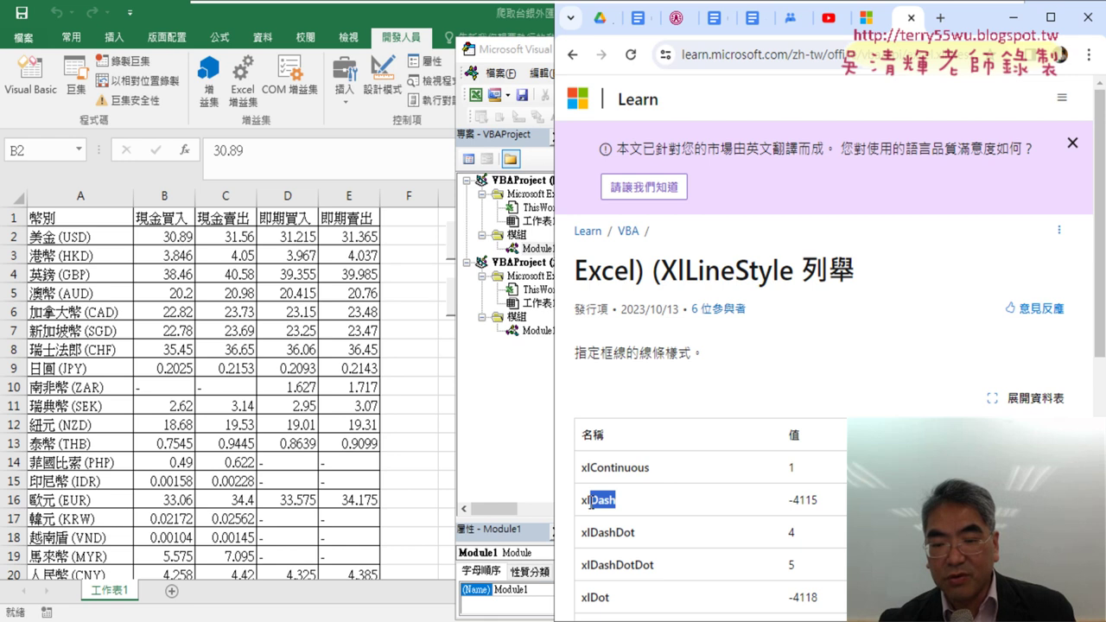
right_click(597, 505)
left_click(661, 321)
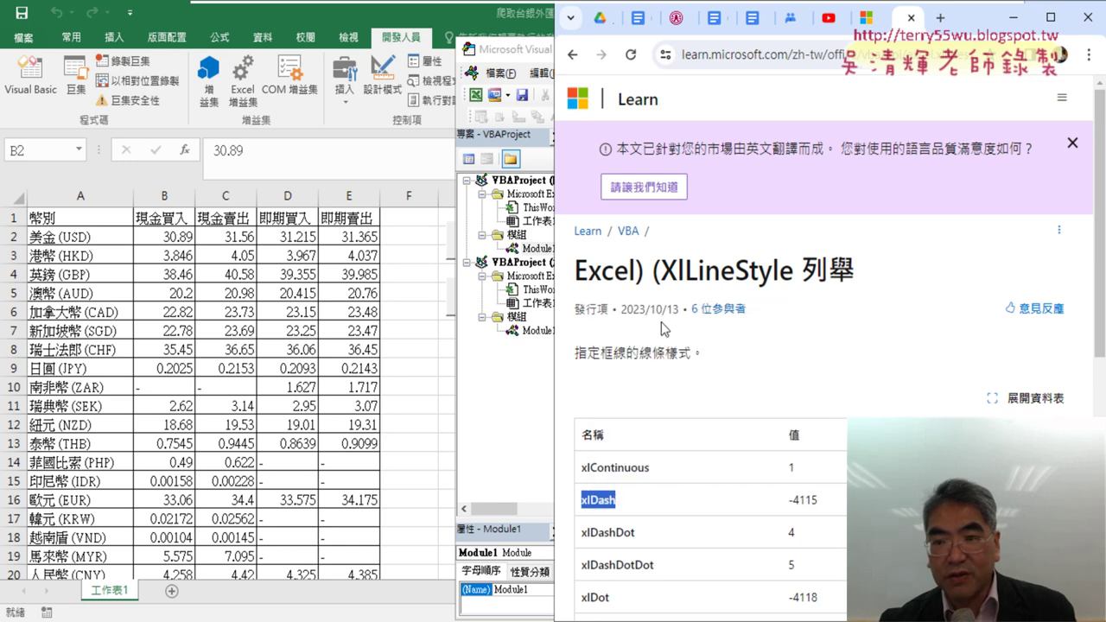
left_click(491, 410)
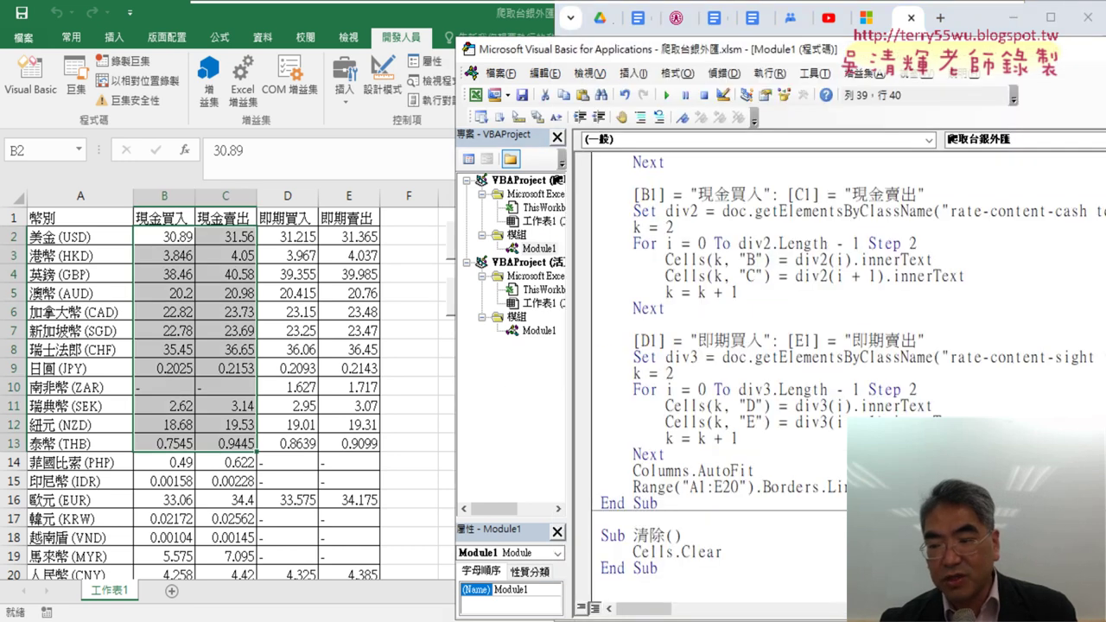
key("ctrl+v")
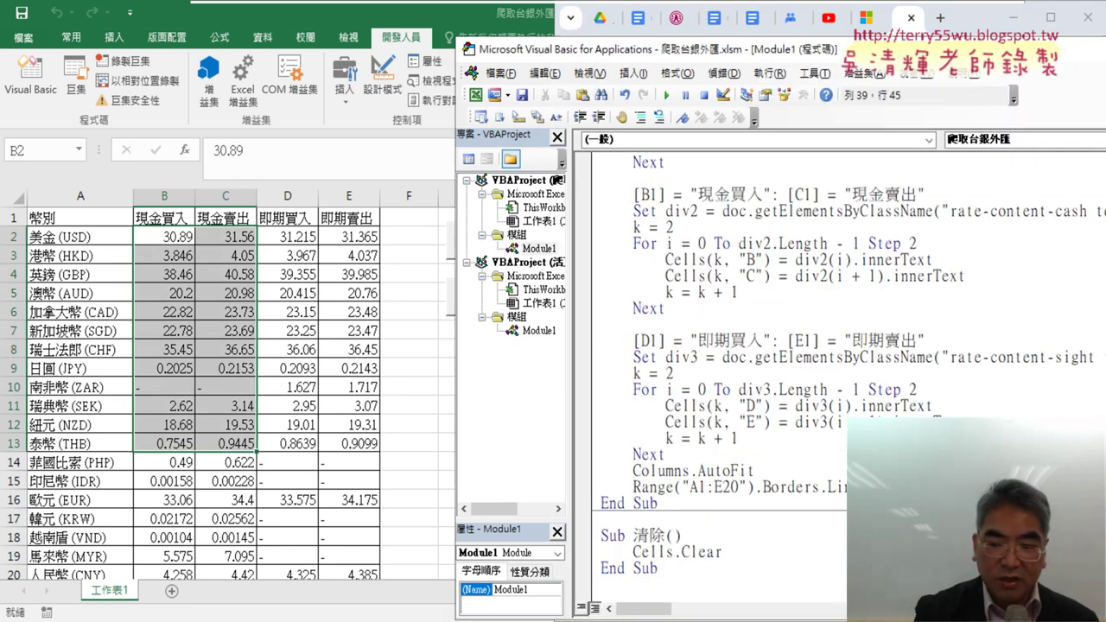
Review the div3 loop, run the exchange-rate macro, and return to the worksheet
left_click(828, 407)
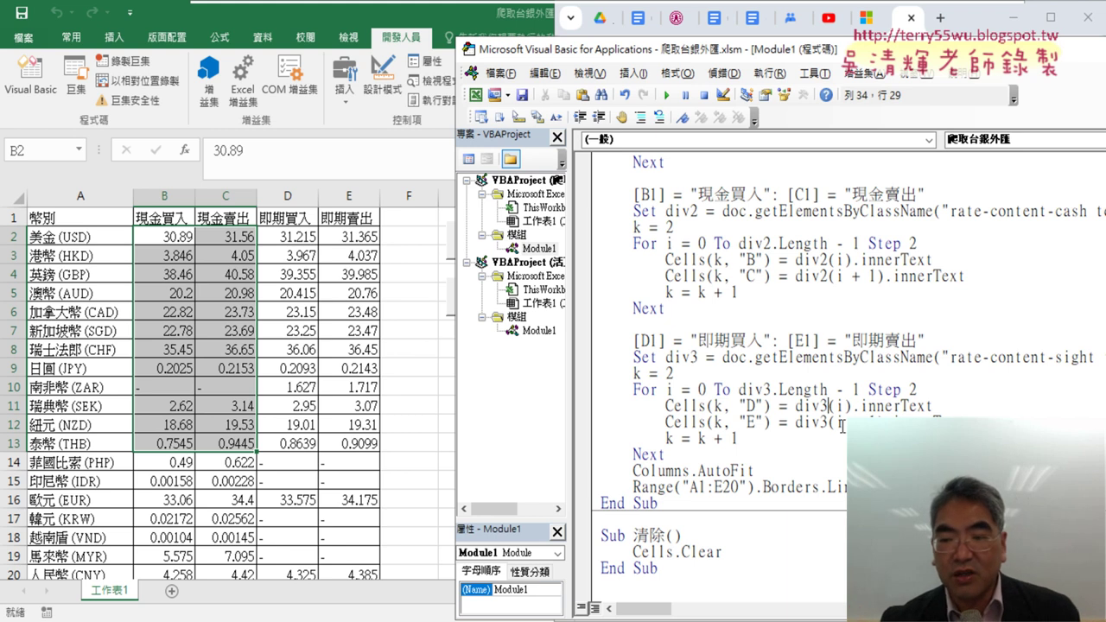
left_click(717, 370)
left_click(675, 98)
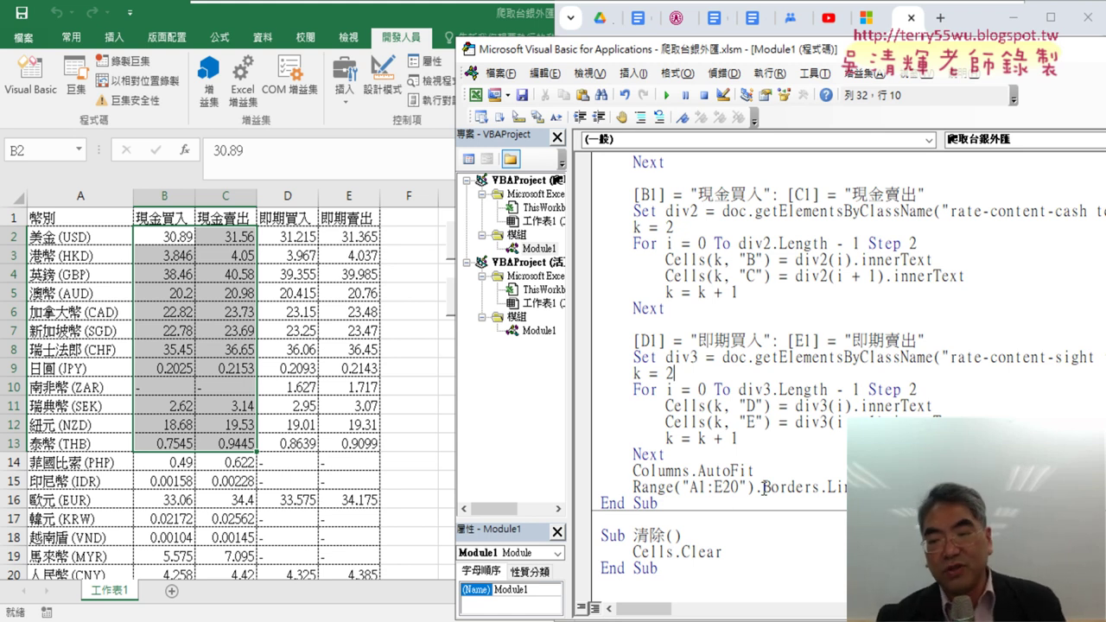
left_click_drag(763, 488, 820, 487)
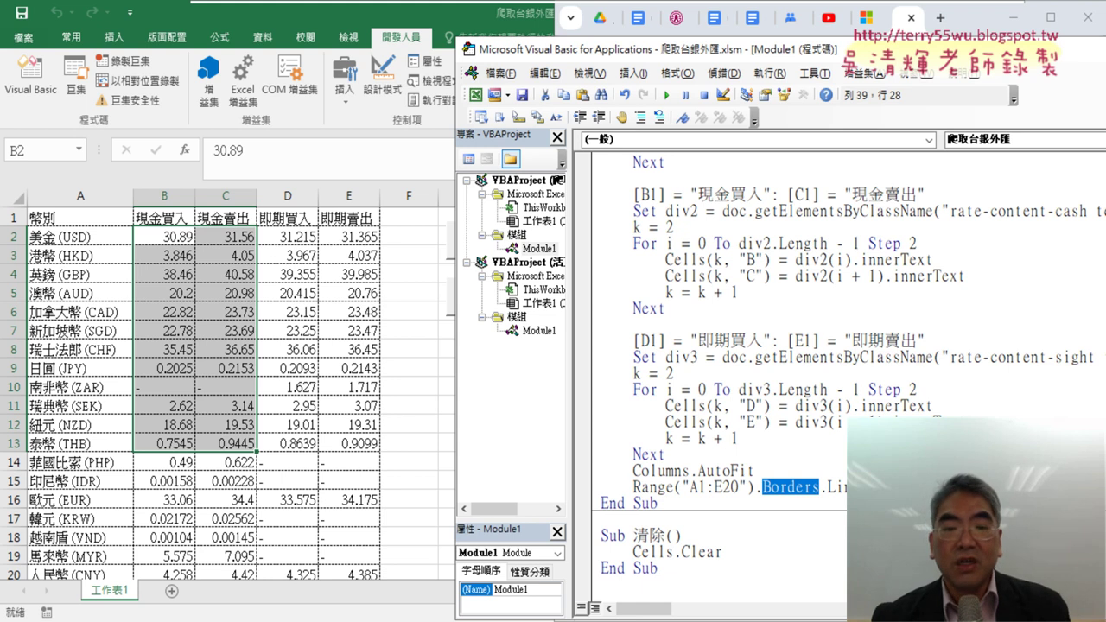
left_click(396, 410)
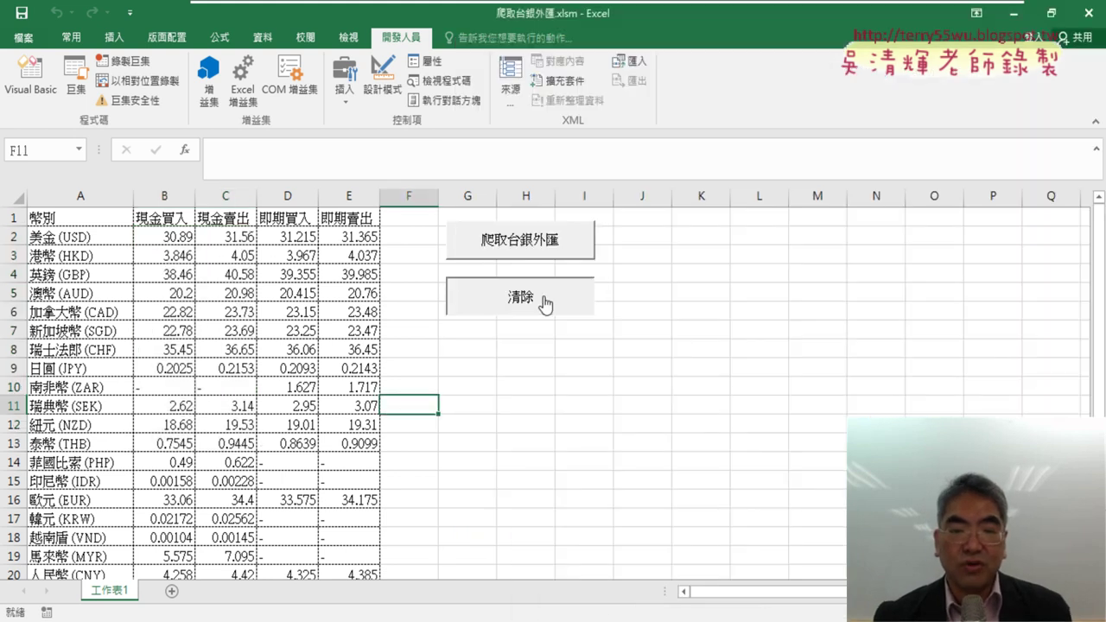
Clear the rate table with 清除, re-scrape via 爬取台銀外匯, then bring up the XlLineStyle page
left_click(543, 303)
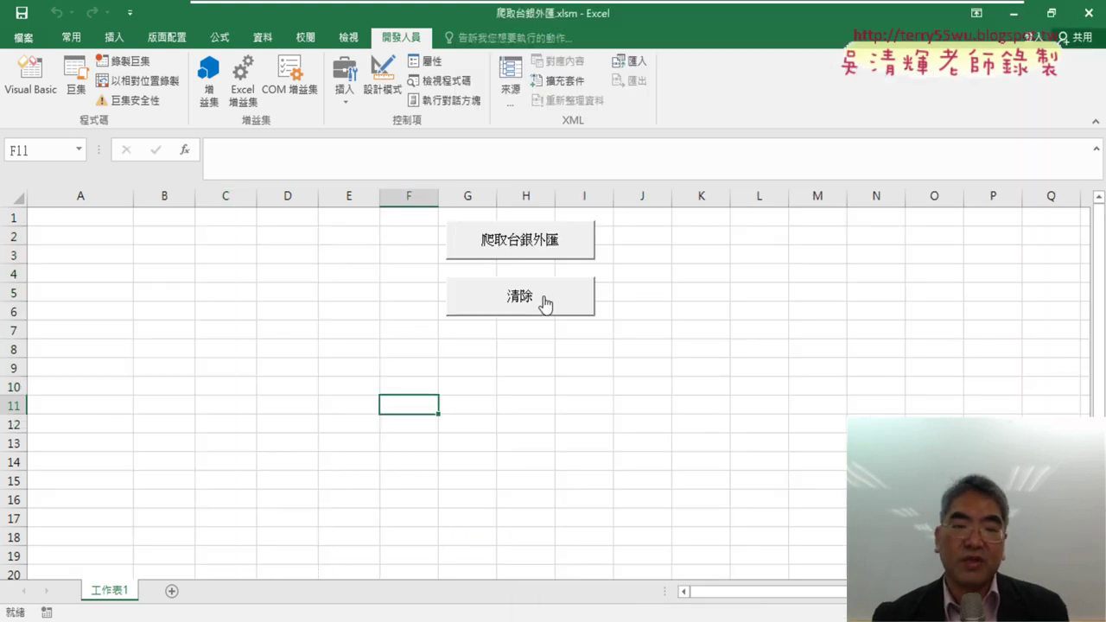
left_click(555, 244)
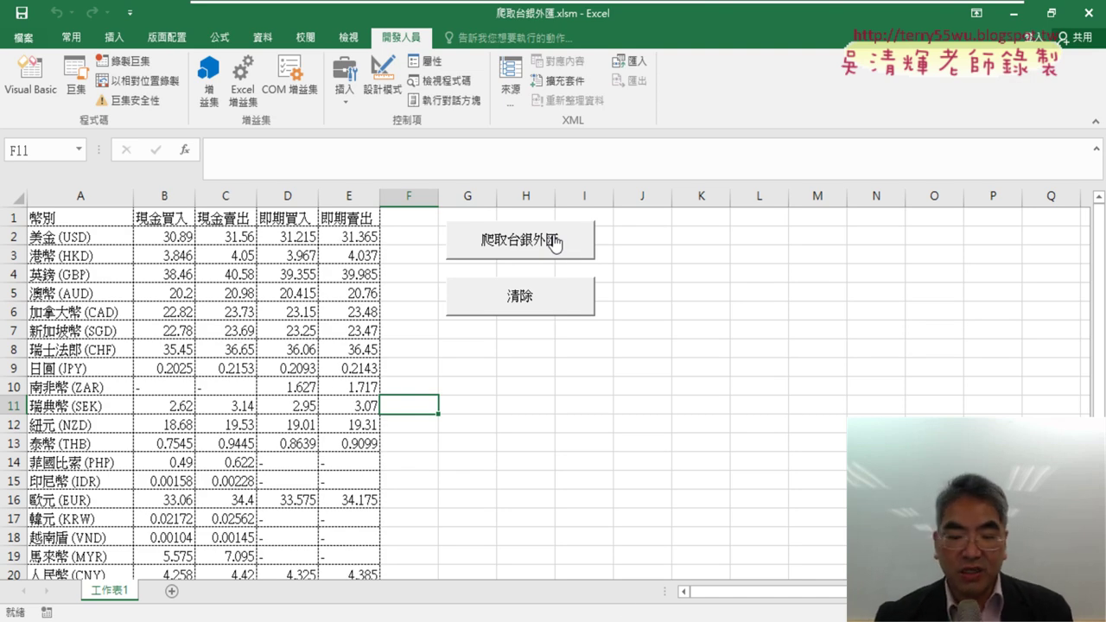
key("alt+Tab")
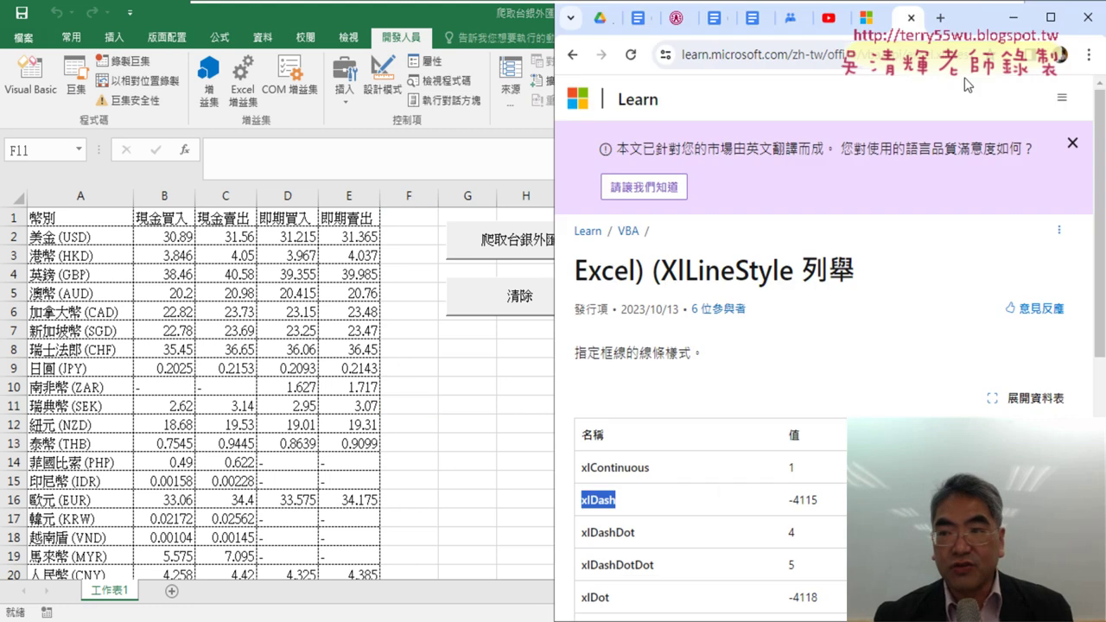
Maximize the browser and switch to the Google Drive _雲端白板 folder tab
left_click(1051, 18)
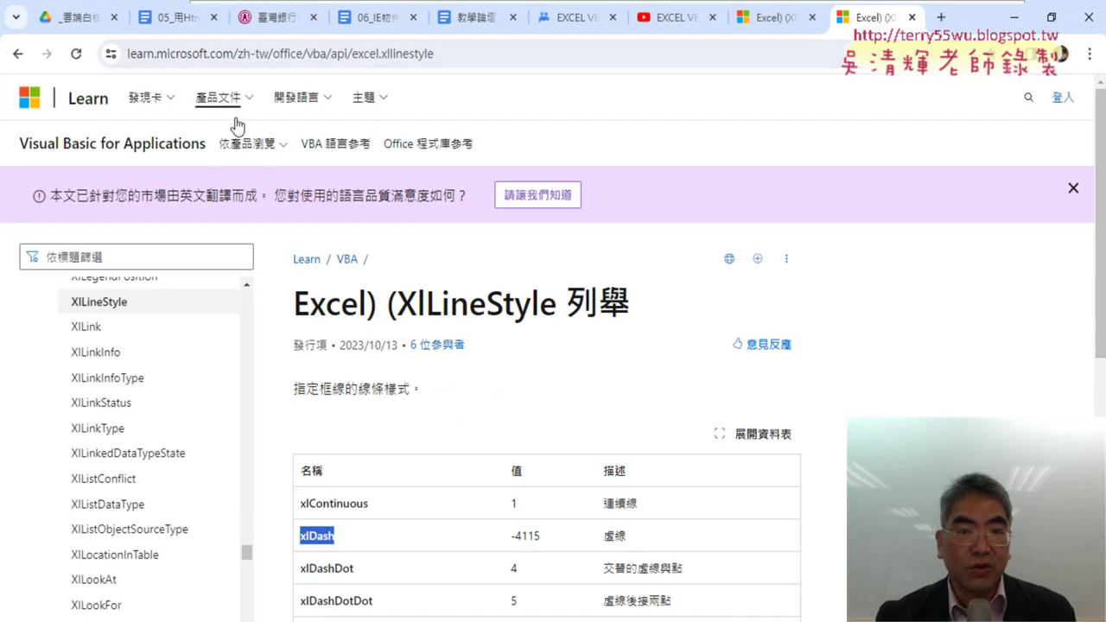
left_click(78, 18)
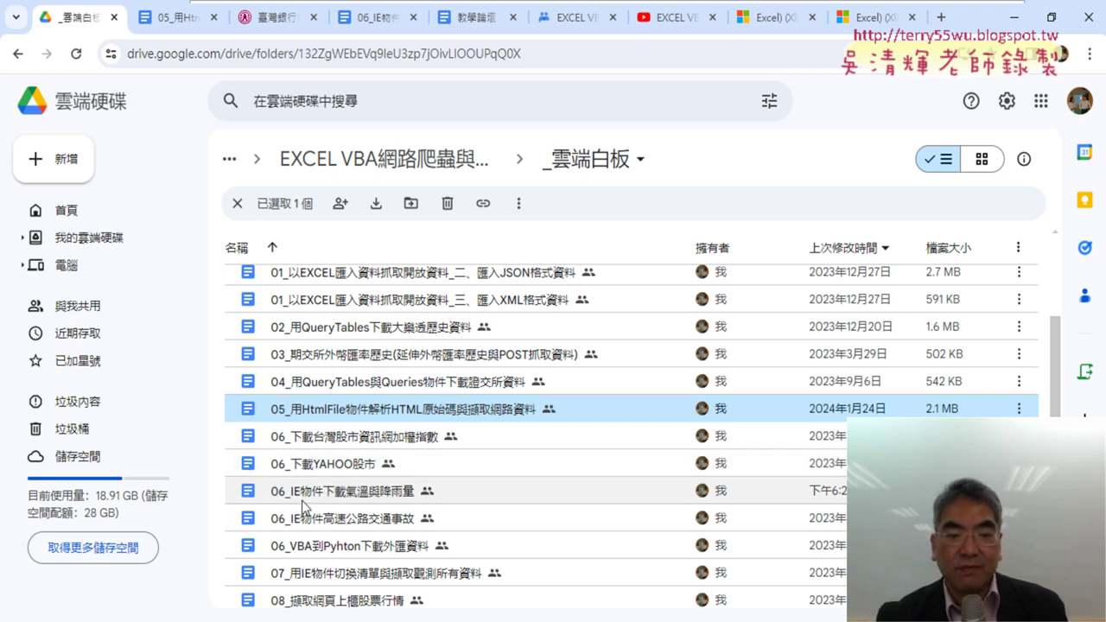
Open the 06_IE物件下載氣溫與降雨量 notes and follow the cwa.gov.tw link to the 氣候月平均 page
double_click(381, 493)
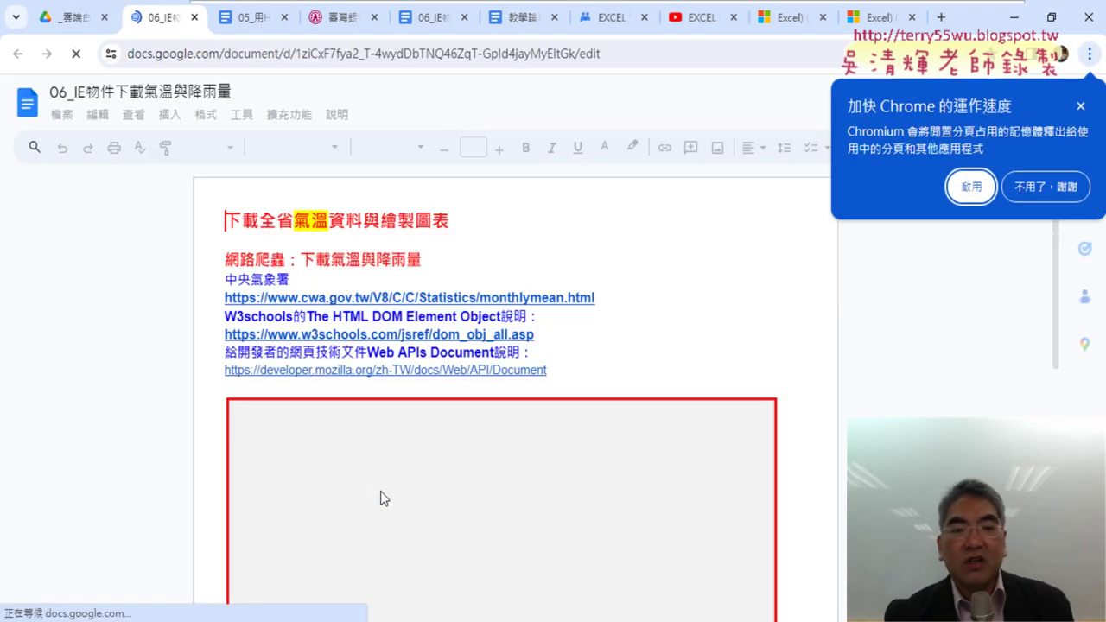
left_click(1081, 107)
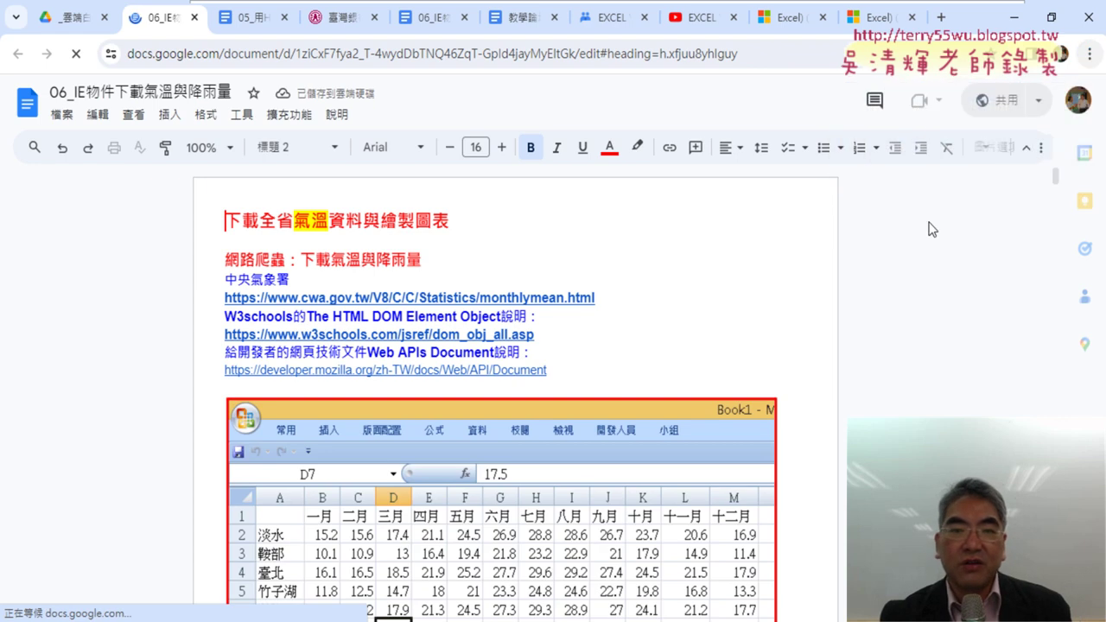
left_click(456, 297)
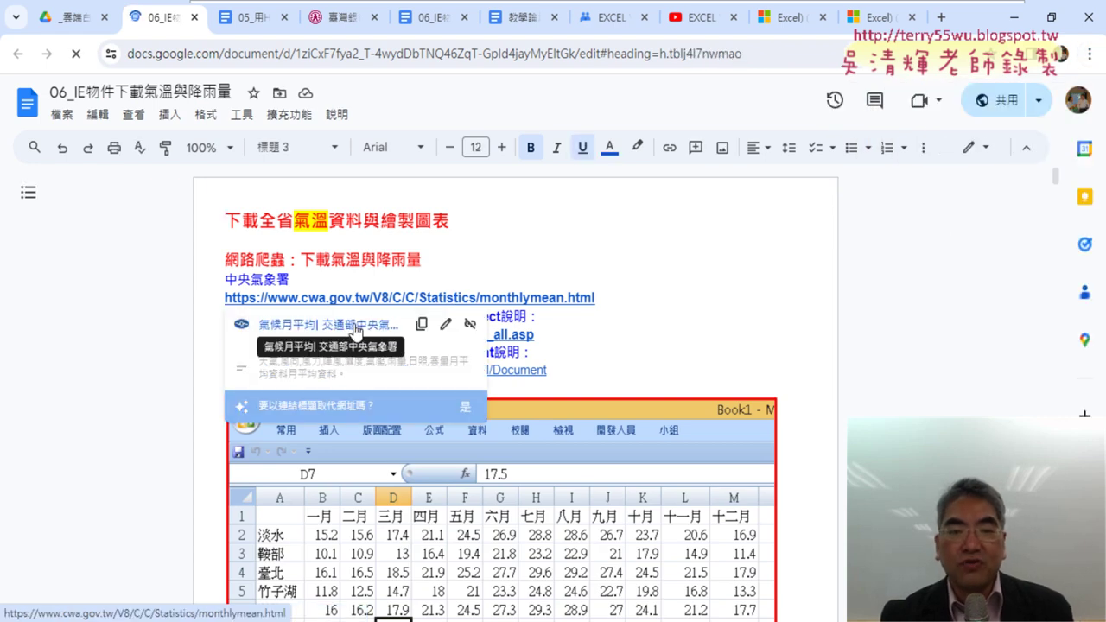
left_click(354, 325)
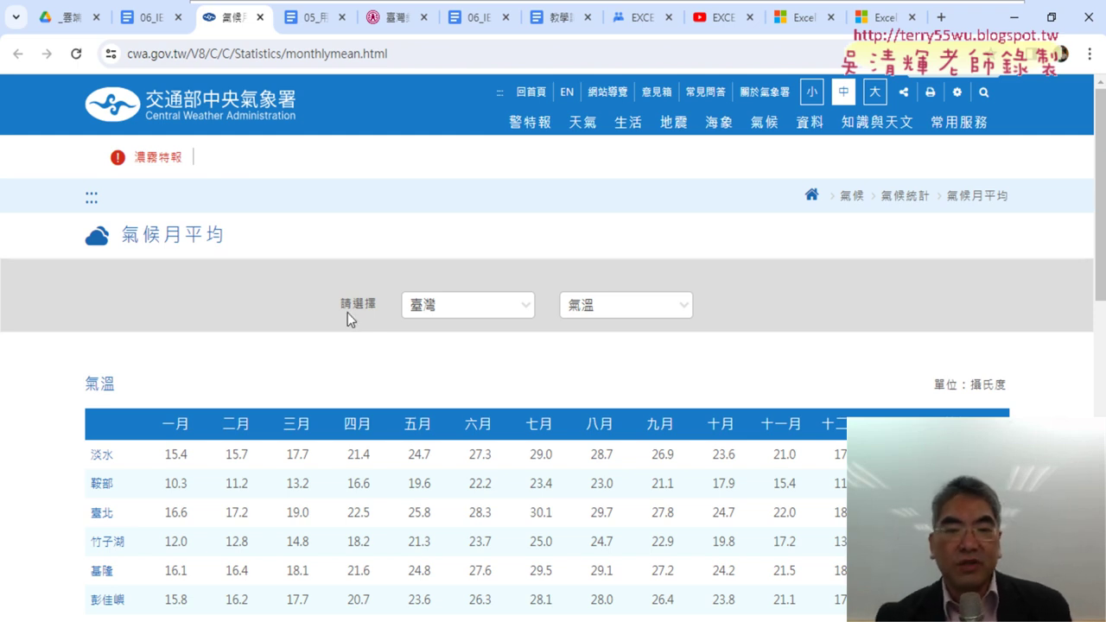
Scroll through the 氣溫 monthly temperature table, briefly checking the Excel weather workbook
scroll(348, 313, "down", 4)
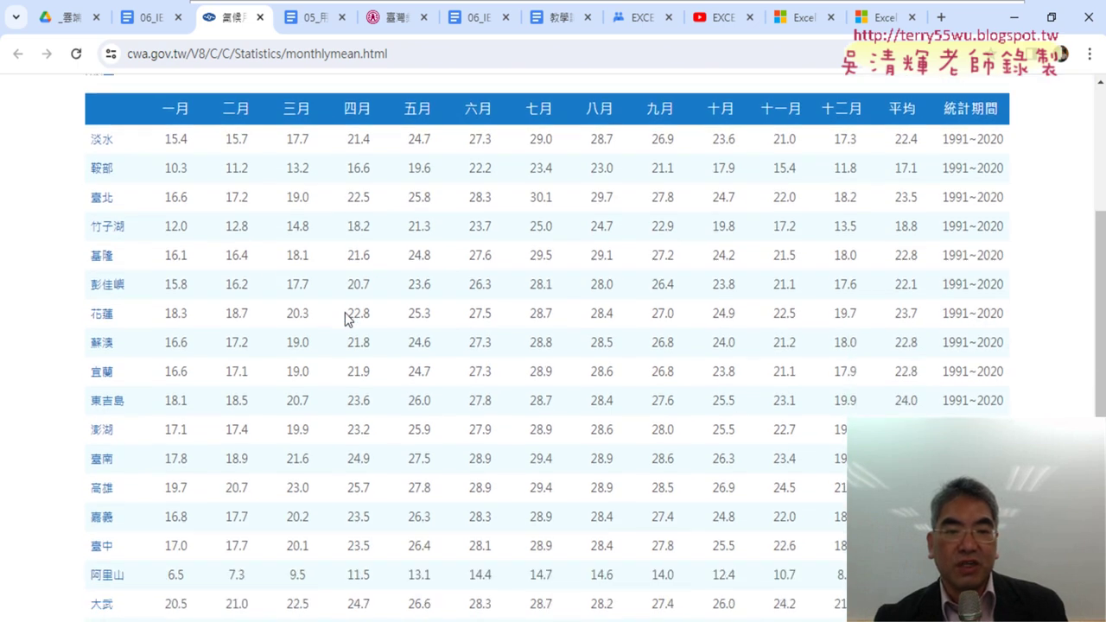
scroll(348, 318, "down", 1)
scroll(338, 340, "down", 2)
scroll(338, 341, "down", 2)
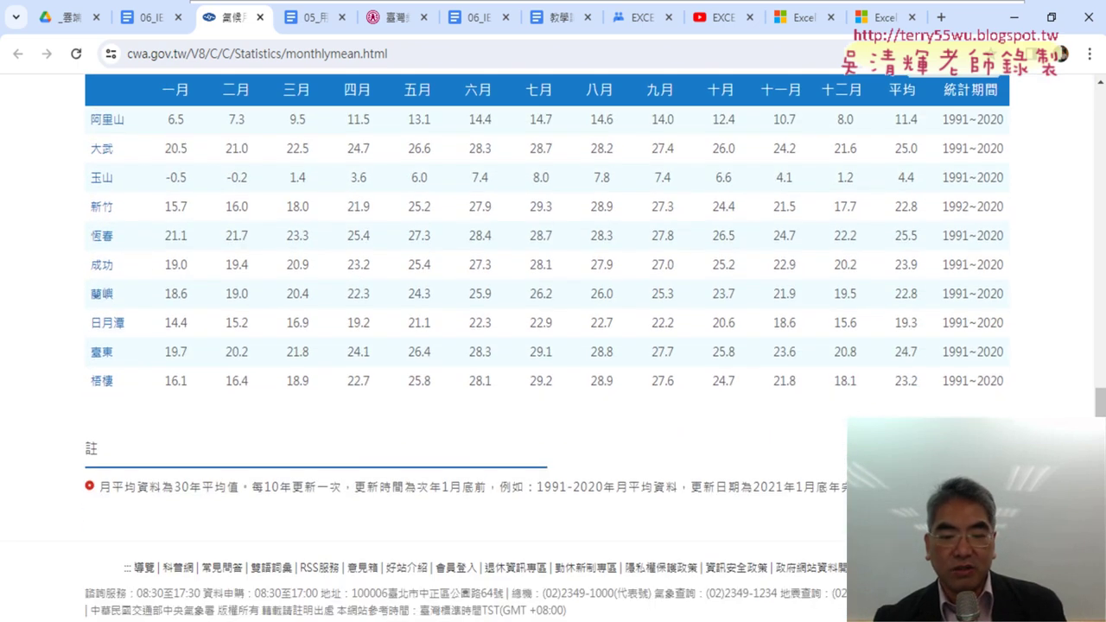
key("alt+Tab")
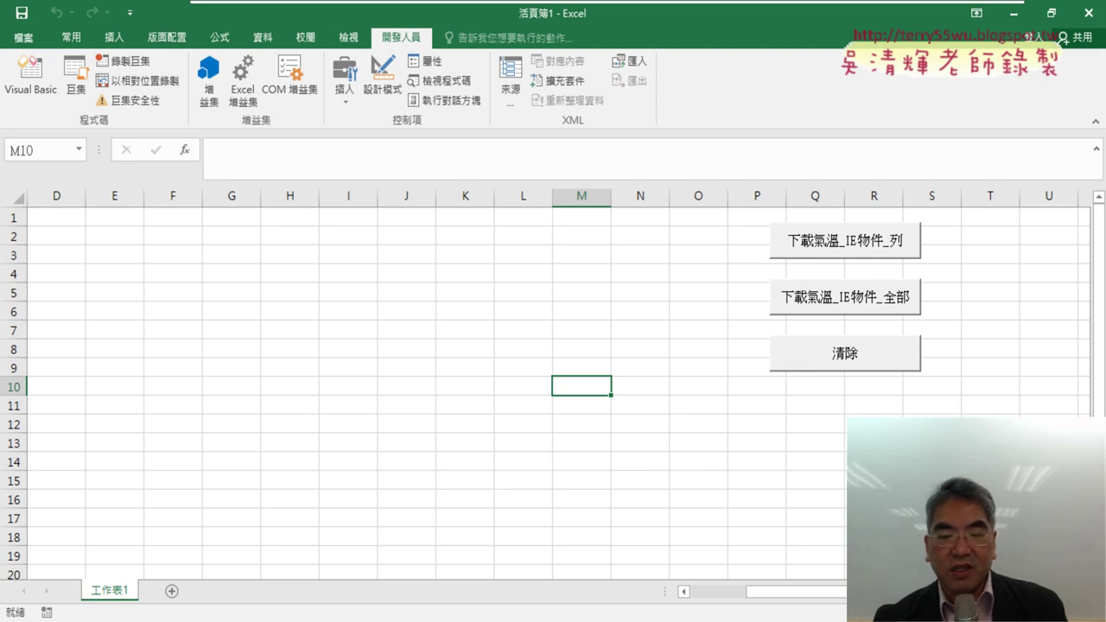
key("alt+Tab")
scroll(415, 363, "up", 7)
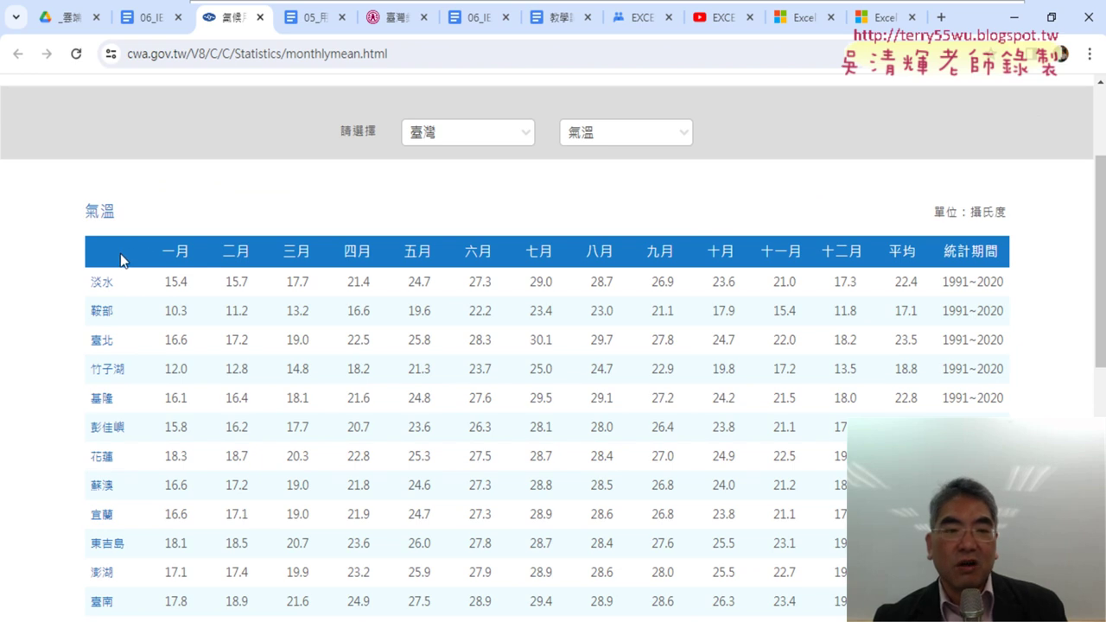
Select the table's header row and 一月 cell, annotate them as td/th, then return to Excel
left_click_drag(157, 243, 1011, 262)
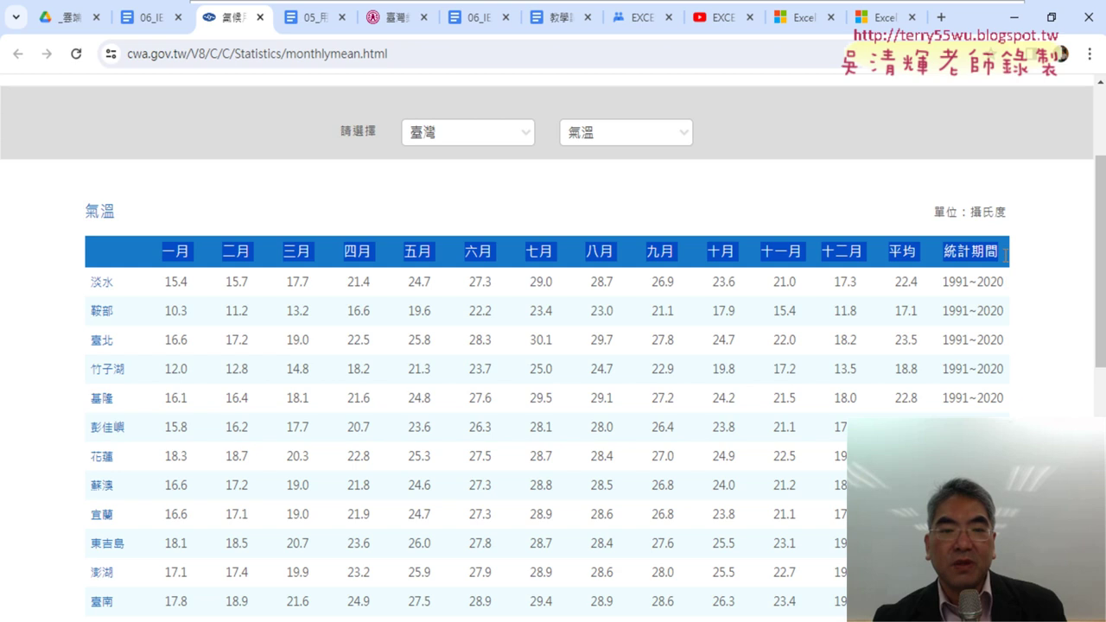
left_click_drag(161, 253, 191, 257)
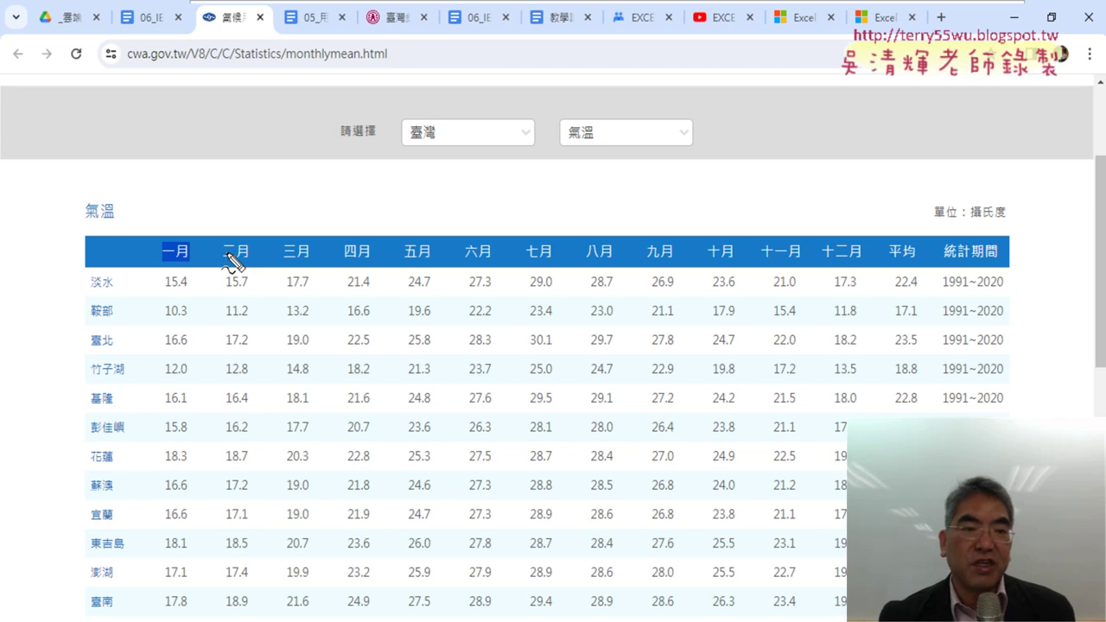
mouse_move(225, 186)
left_mouse_down()
mouse_move(244, 179)
mouse_move(245, 196)
left_mouse_up()
mouse_move(260, 156)
left_mouse_down()
mouse_move(260, 197)
mouse_move(259, 183)
left_mouse_up()
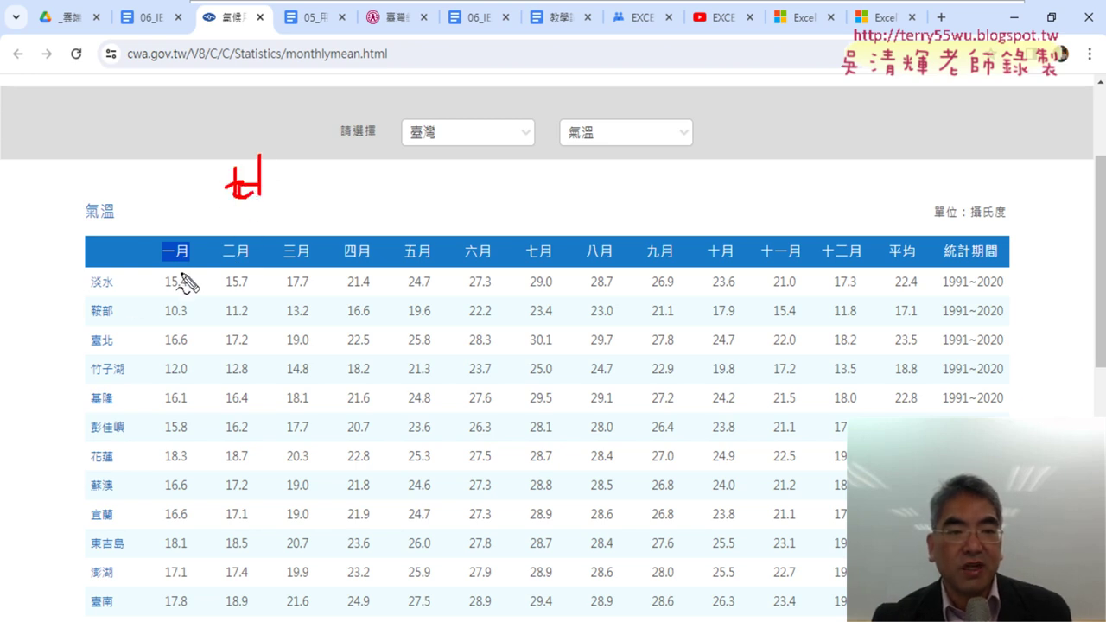
mouse_move(184, 273)
left_mouse_down()
mouse_move(162, 244)
mouse_move(188, 268)
left_mouse_up()
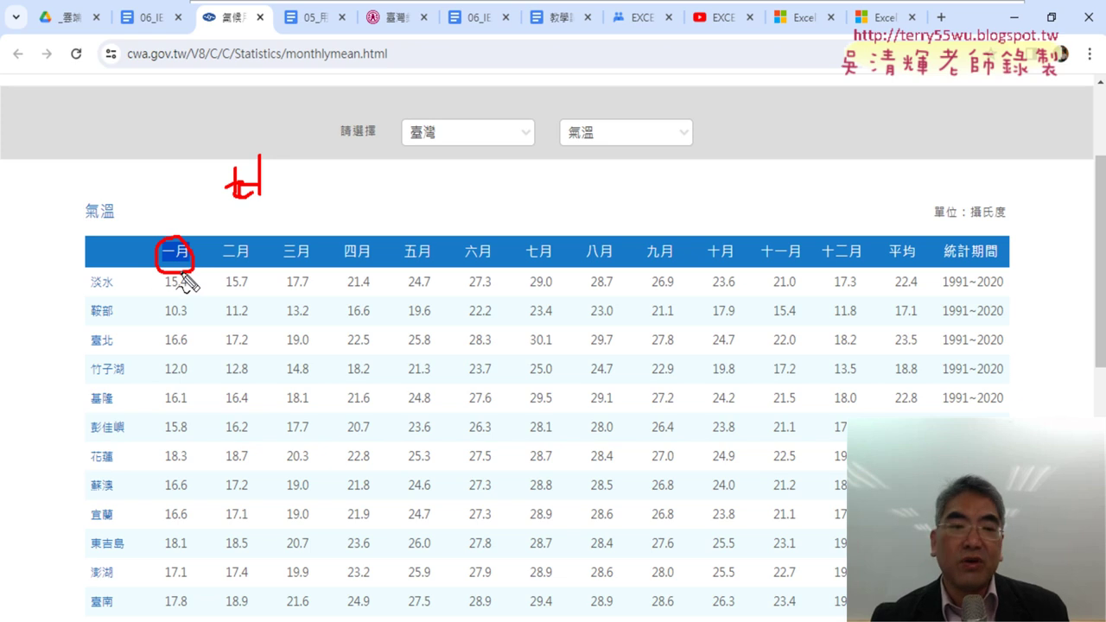
mouse_move(311, 179)
left_mouse_down()
mouse_move(335, 178)
mouse_move(323, 198)
left_mouse_up()
left_click_drag(345, 151, 350, 197)
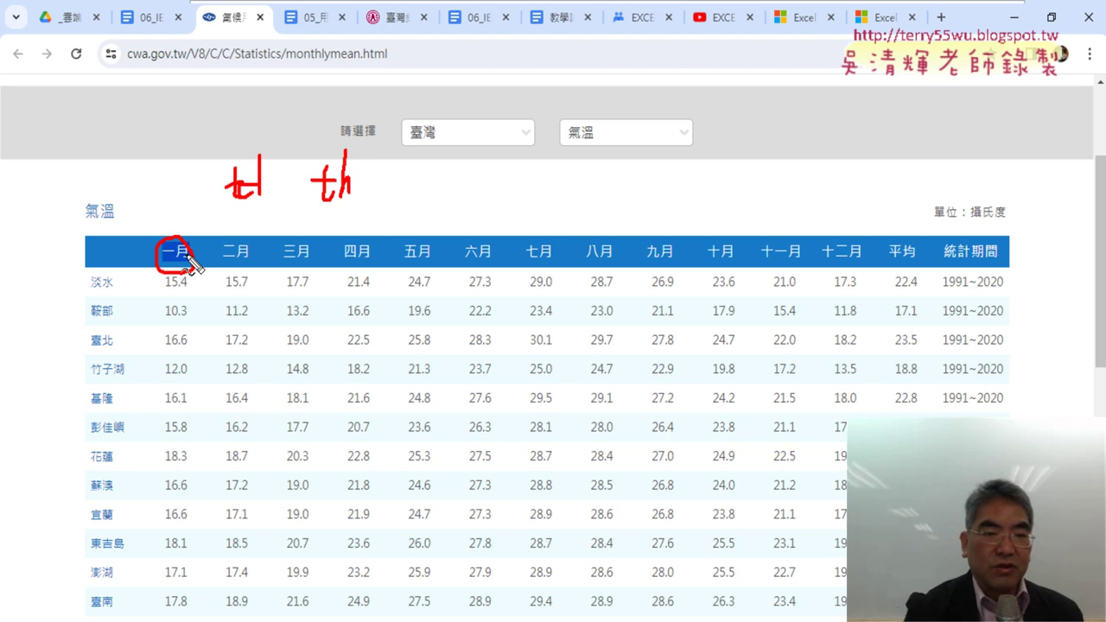
key("Escape")
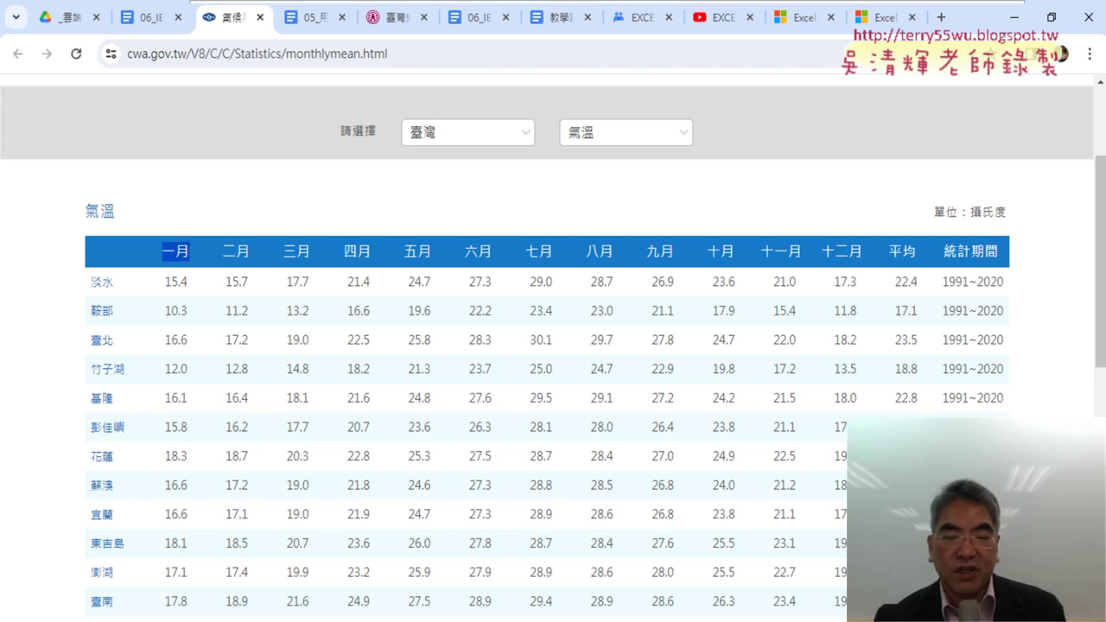
key("alt+Tab")
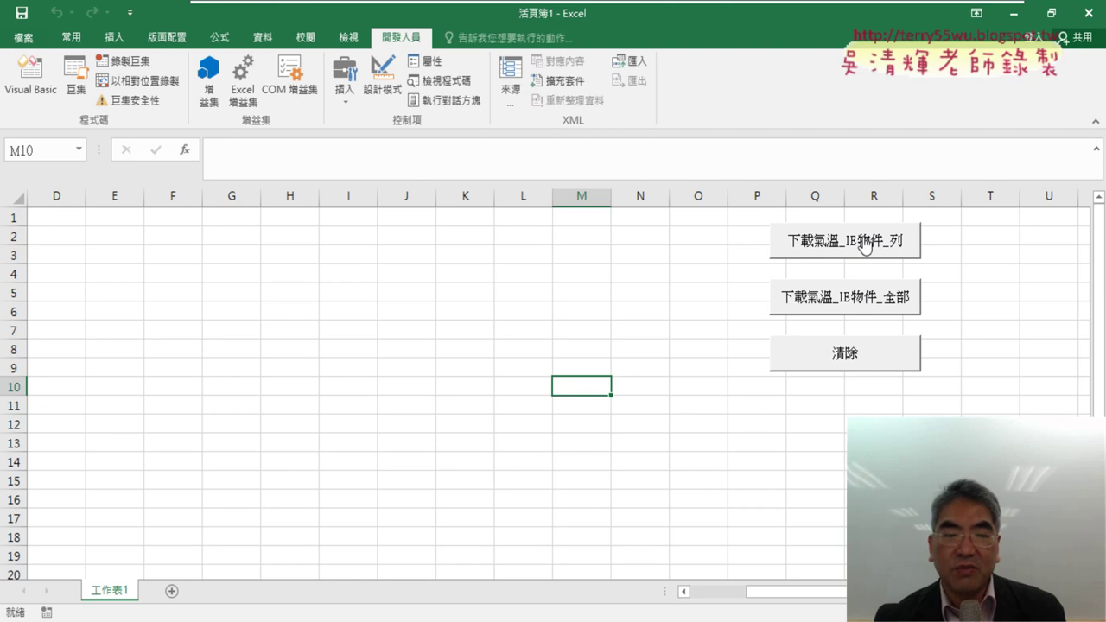
Try 下載氣溫_IE物件_列, clear it, then load the full table with 下載氣溫_IE物件_全部
left_click(865, 244)
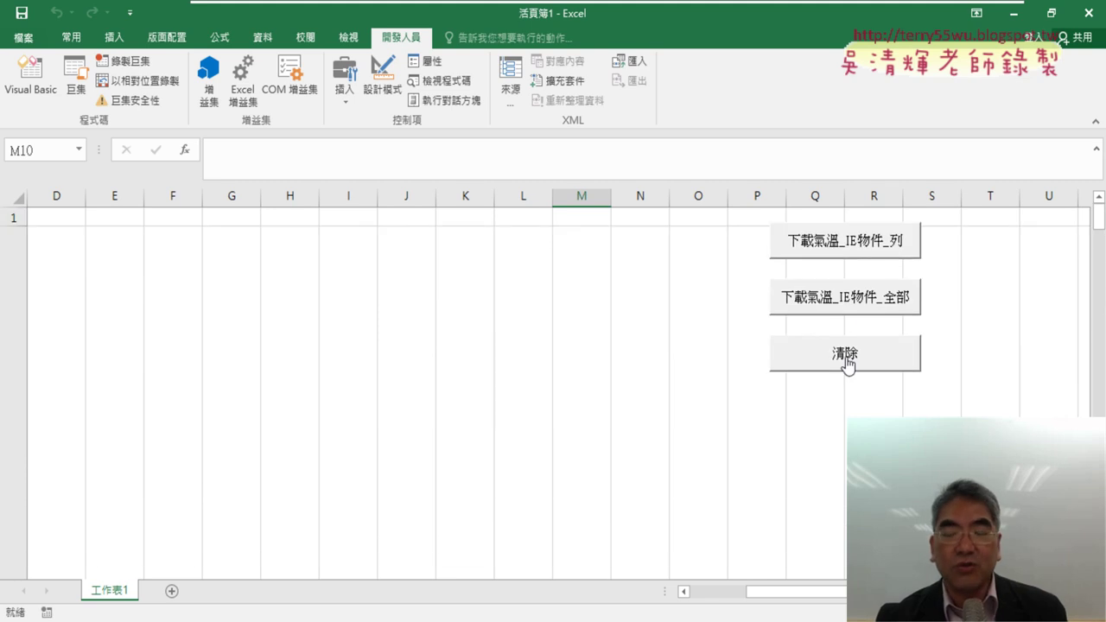
left_click(837, 353)
left_click(850, 295)
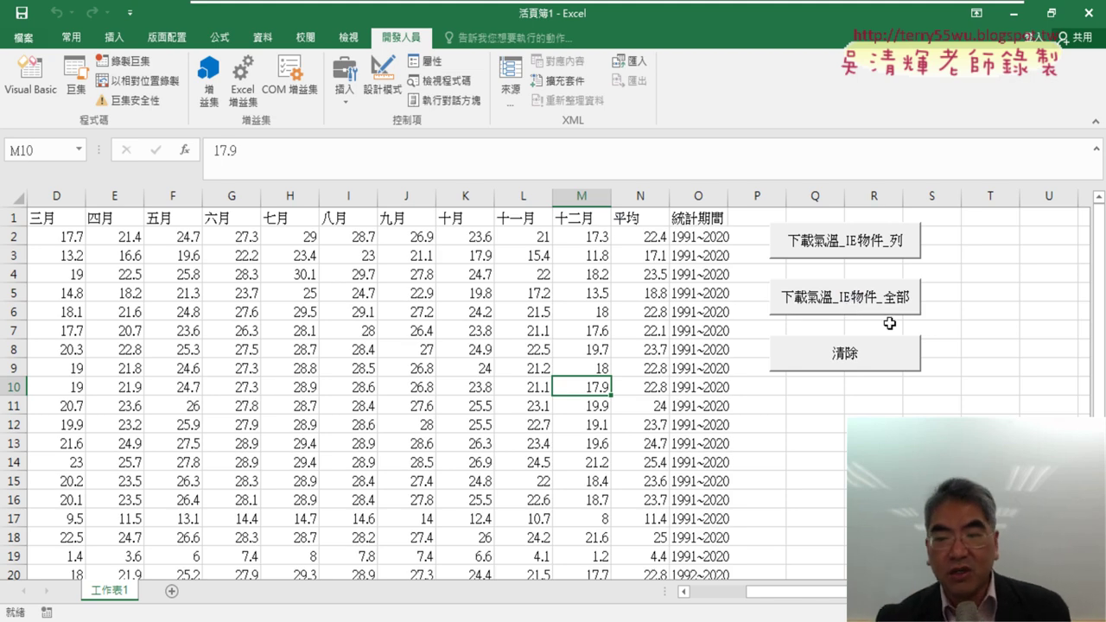
left_click_drag(778, 592, 684, 599)
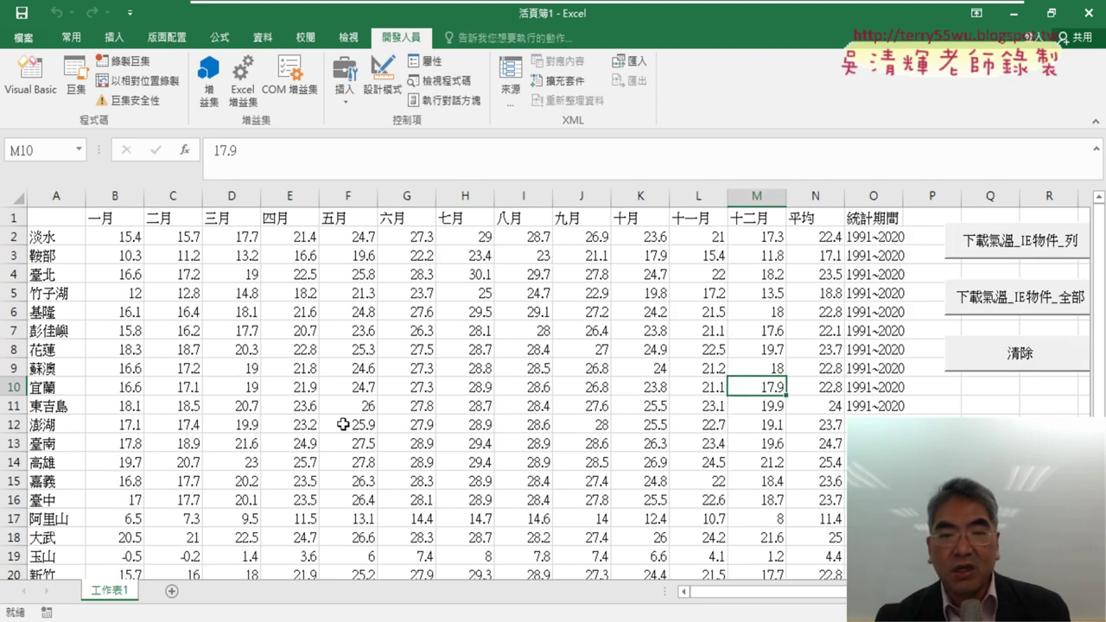